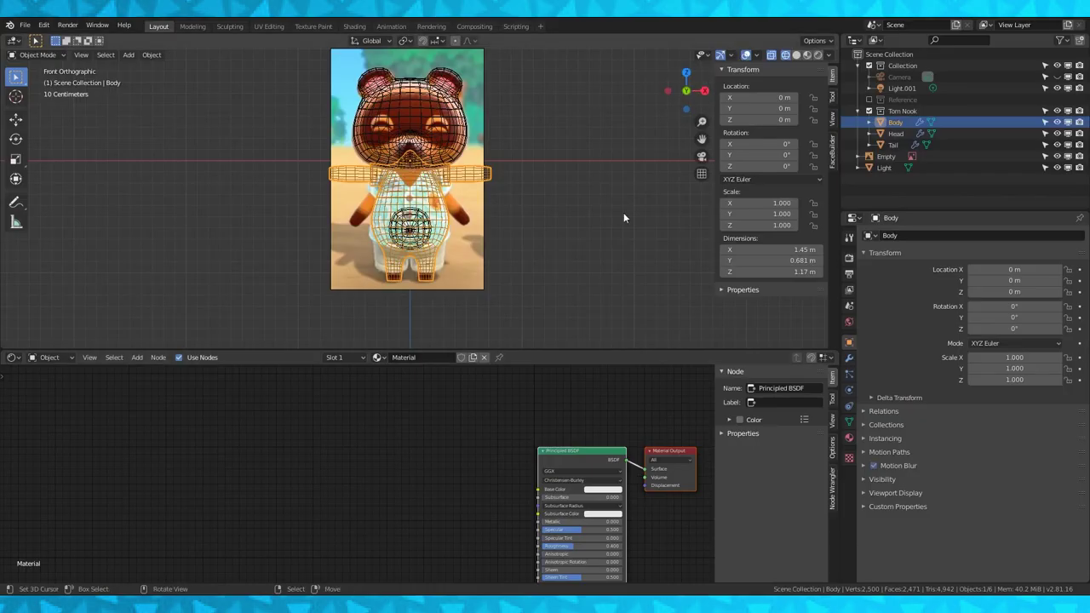
# Duplicate a vertex at the body's front centre, just below the V-neck, in place and separate it into its own object
pyautogui.keyDown('shift'); pyautogui.moveTo(549, 235); pyautogui.dragTo(584, 252, button='middle'); pyautogui.keyUp('shift')
pyautogui.scroll(2, 585, 252)
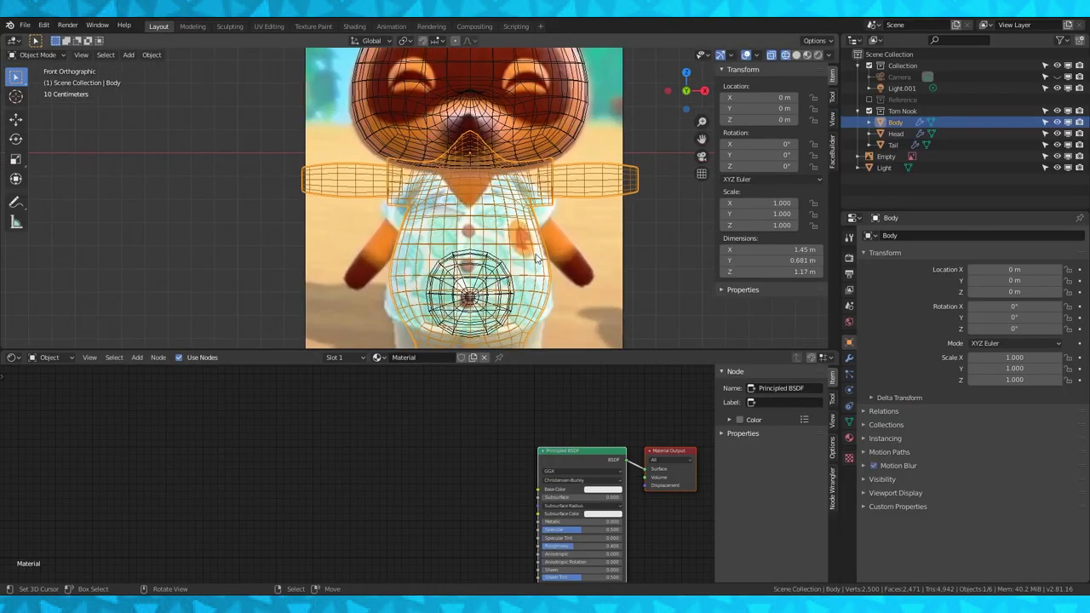
pyautogui.scroll(-3, 584, 201)
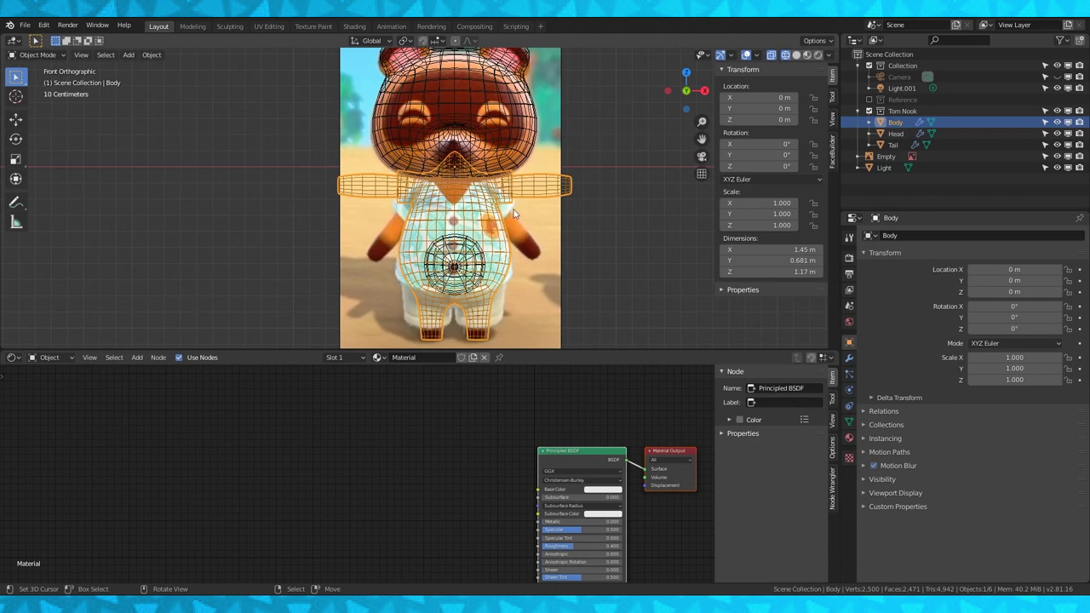
pyautogui.scroll(3, 562, 230)
pyautogui.scroll(2, 554, 234)
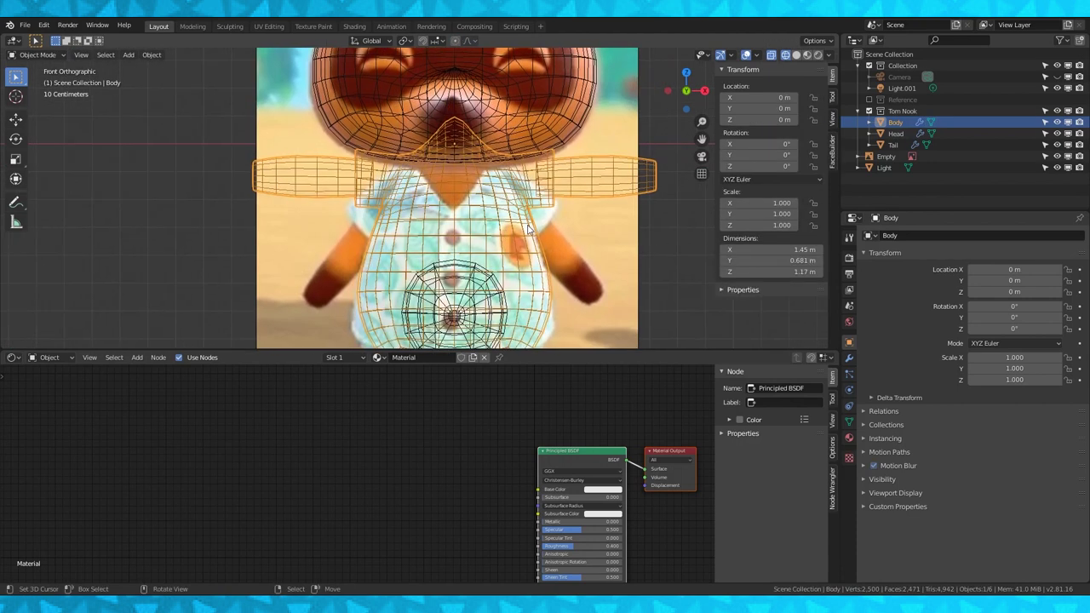
pyautogui.press('Tab')
pyautogui.click(457, 226)
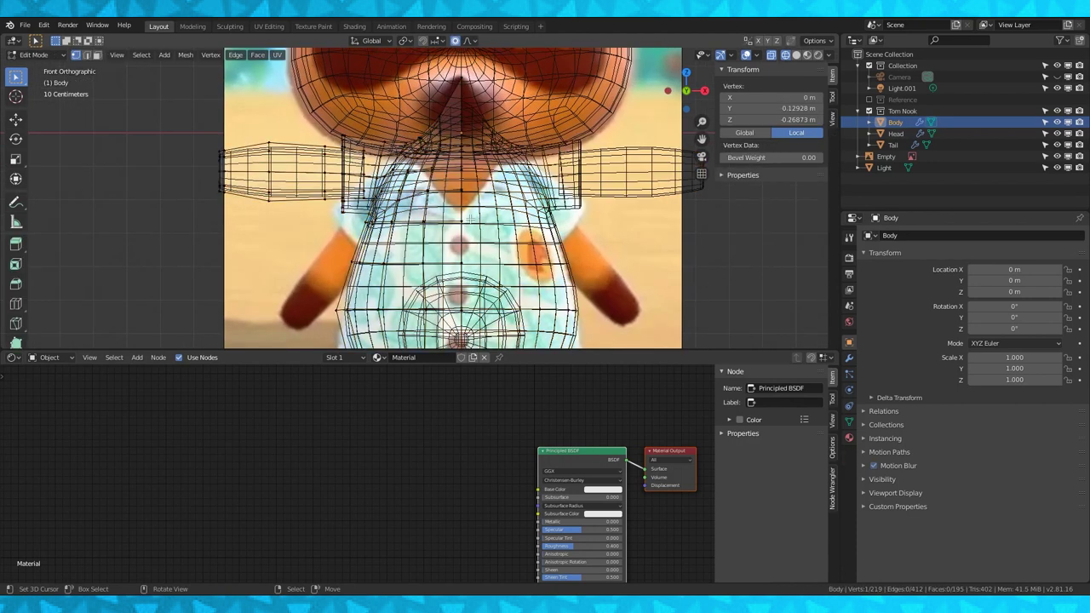
pyautogui.scroll(2, 491, 247)
pyautogui.hotkey('shift', 'd')
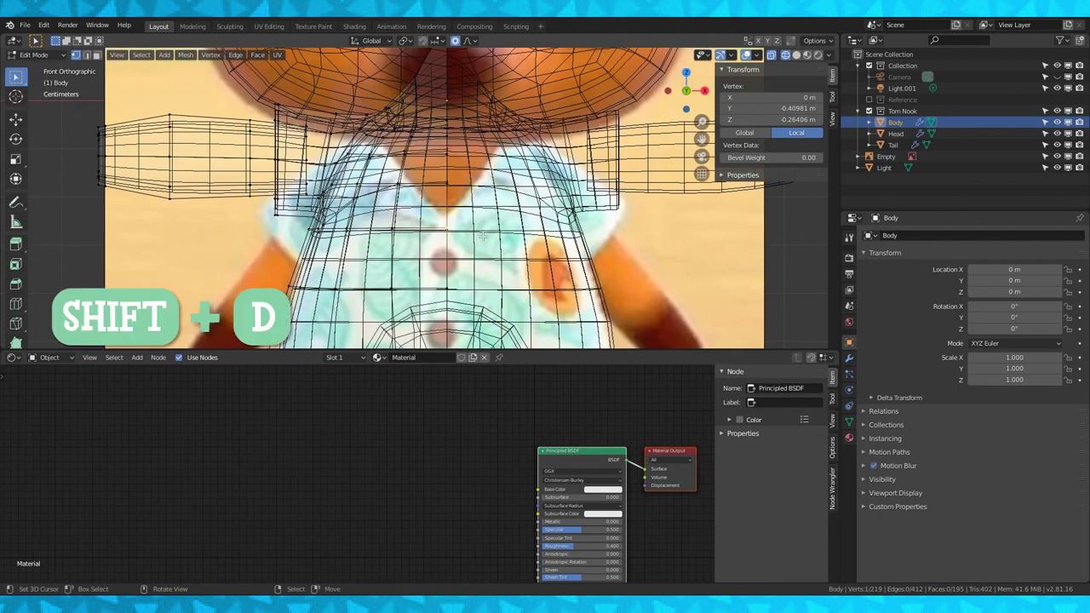
pyautogui.rightClick(474, 222)
pyautogui.press('p')
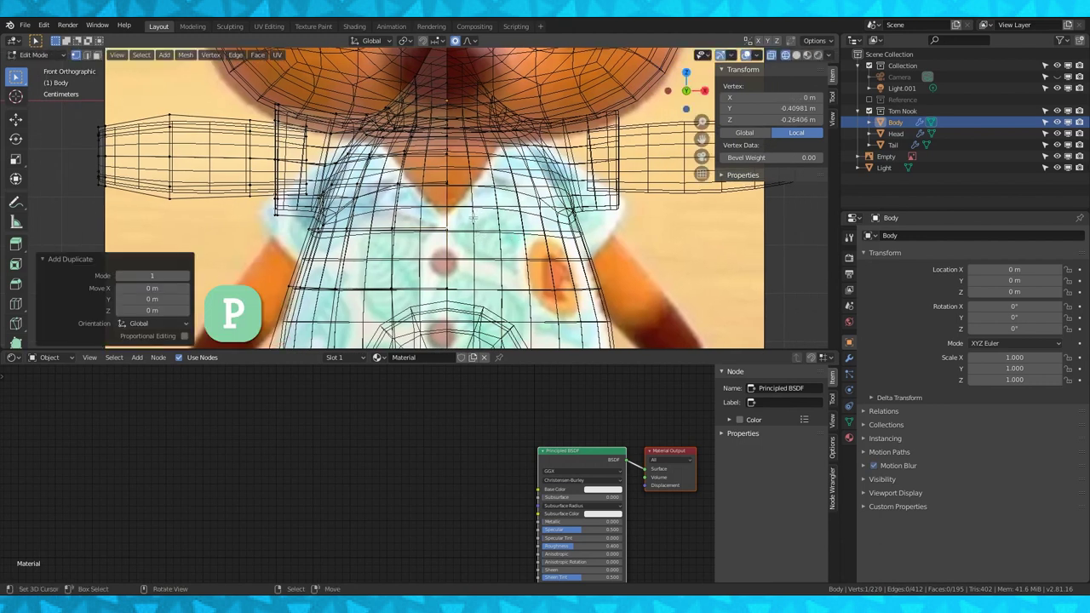
pyautogui.click(473, 220)
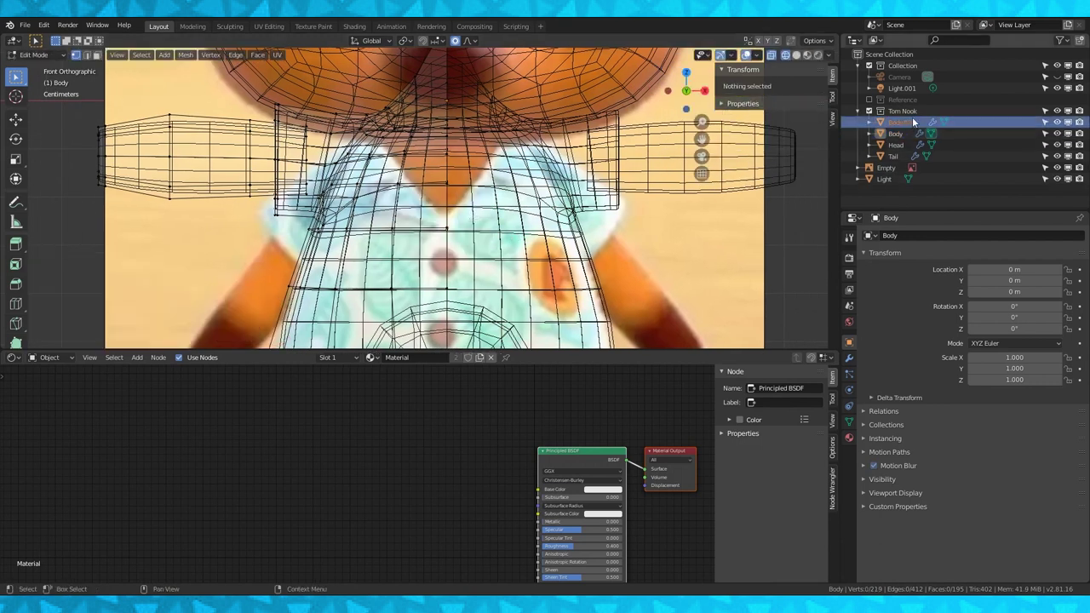
# Open the separated object Body.001 for editing with its vertex selected, and remove its Mirror and Subdivision modifiers
pyautogui.click(42, 56)
pyautogui.click(53, 67)
pyautogui.click(907, 123)
pyautogui.press('Tab')
pyautogui.press('a')
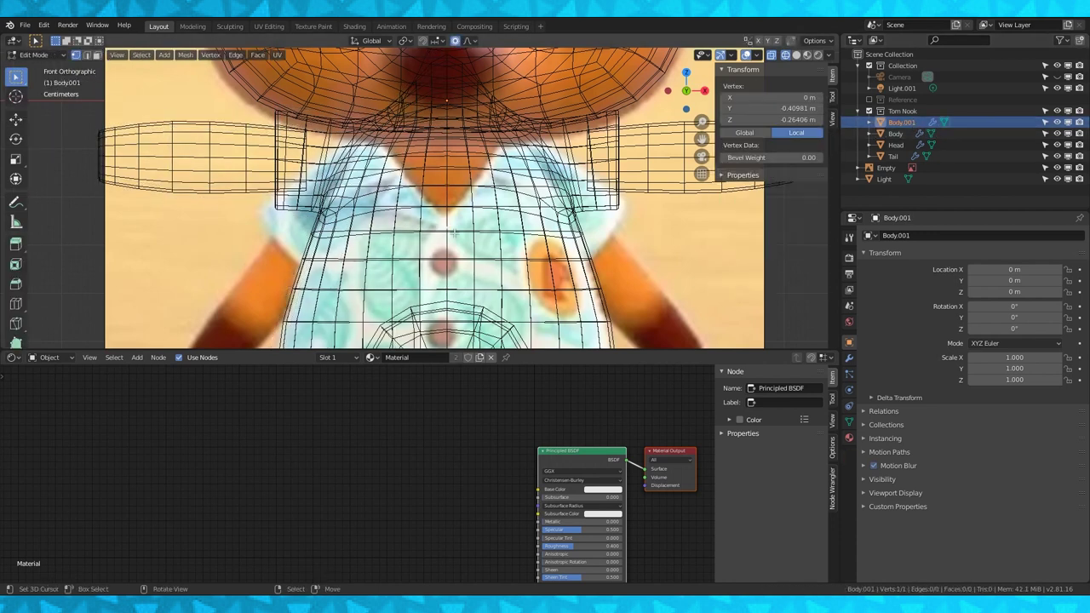
pyautogui.click(850, 359)
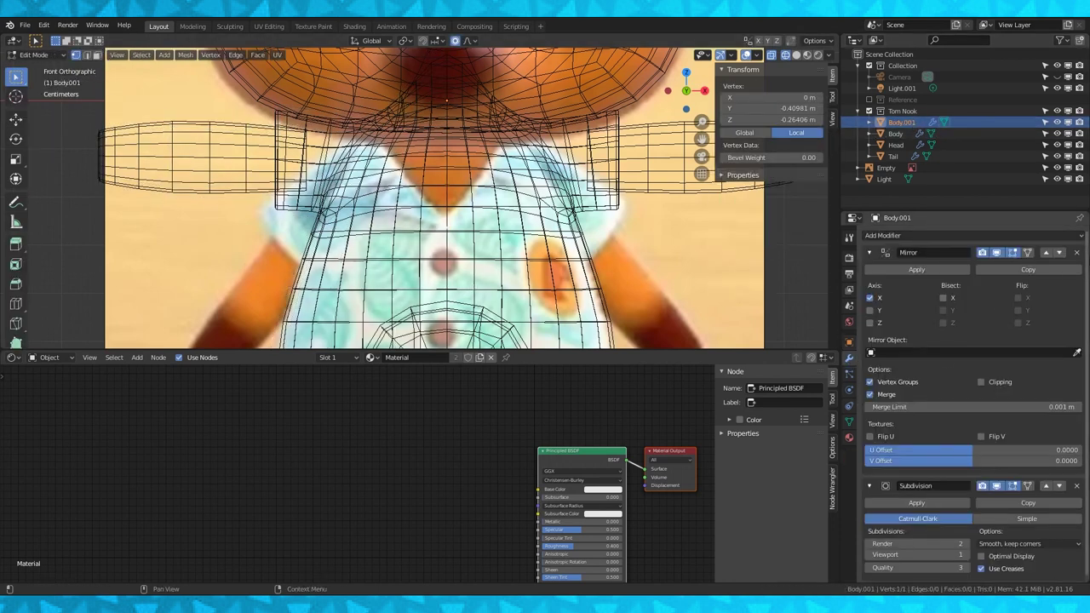
pyautogui.click(1076, 253)
pyautogui.click(1076, 253)
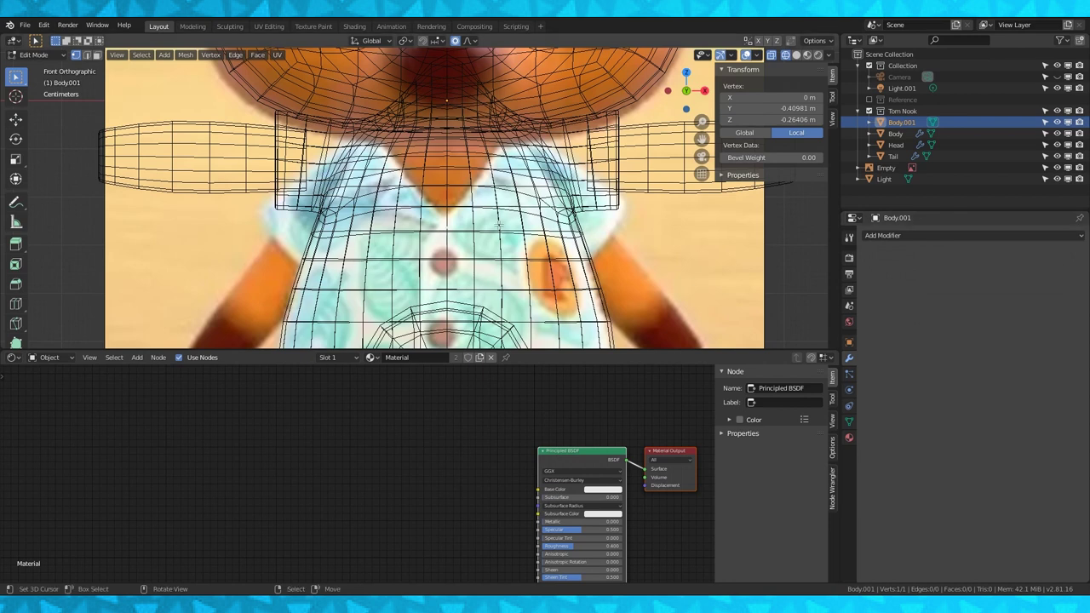
# Move the vertex down and sideways to where the shirt fronts overlap below the neckline, and turn off proportional editing
pyautogui.press('g')
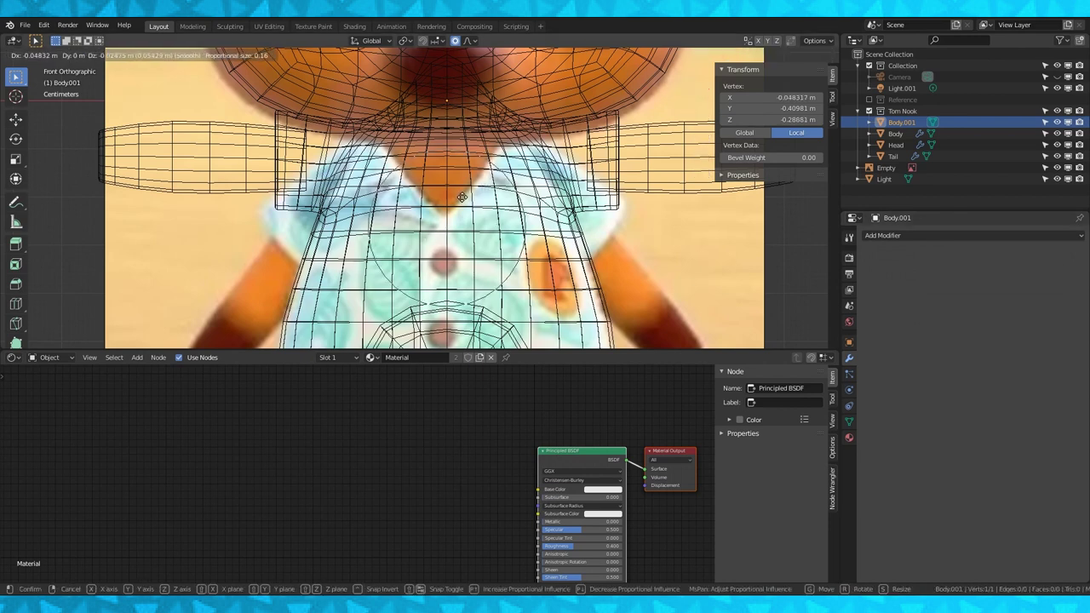
pyautogui.click(465, 198)
pyautogui.press('o')
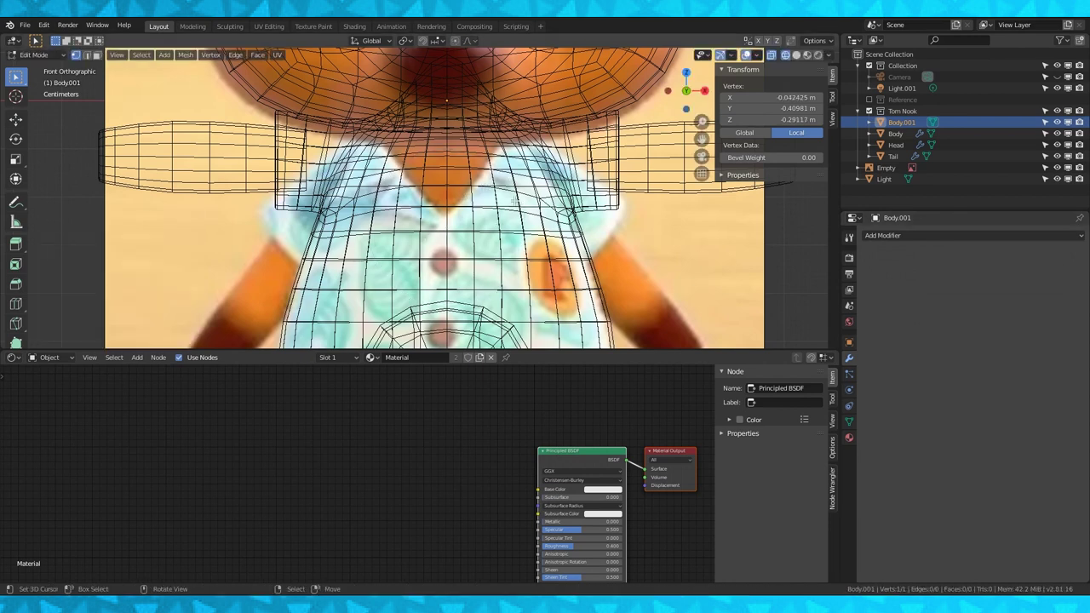
# Extrude the vertex twice up the right edge of the shirt's V-neck, reaching the base of the neck
pyautogui.press('g')
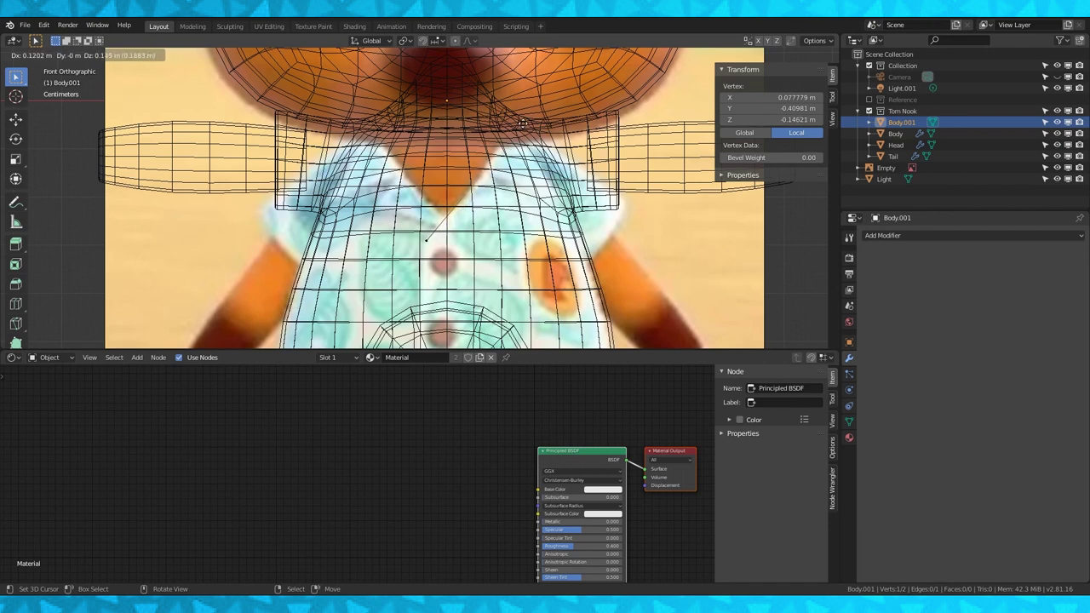
pyautogui.click(522, 124)
pyautogui.keyDown('shift'); pyautogui.moveTo(521, 151); pyautogui.dragTo(517, 176, button='middle'); pyautogui.keyUp('shift')
pyautogui.press('e')
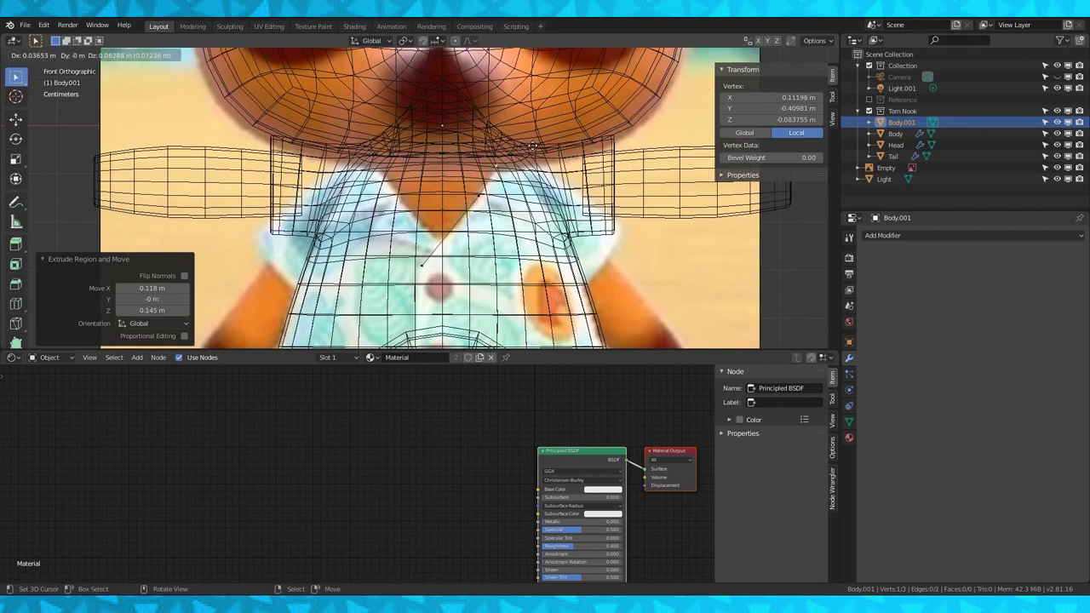
pyautogui.click(531, 147)
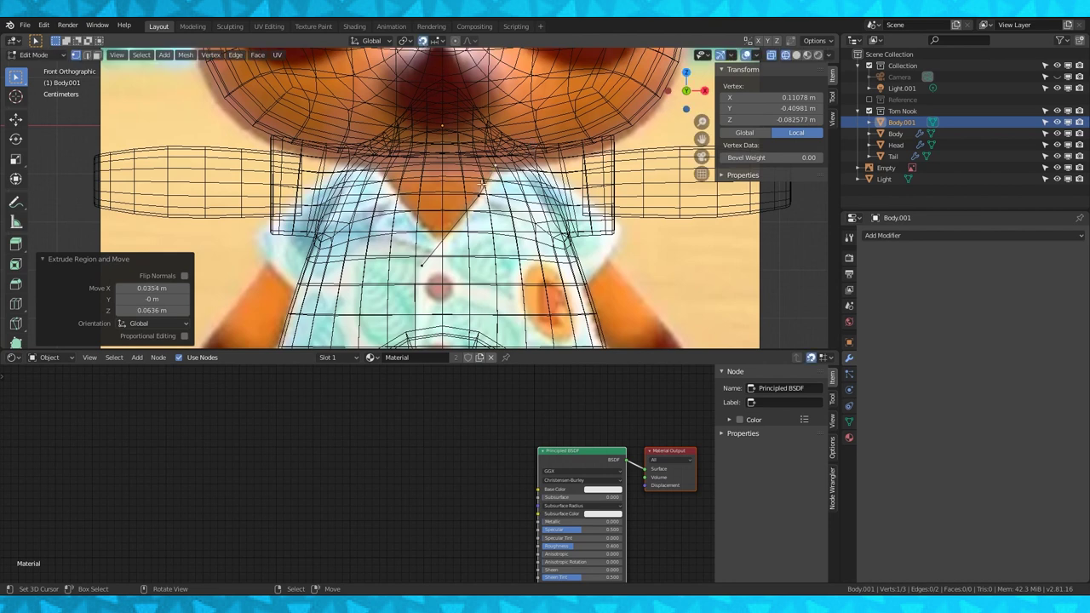
# Hide the Head object and set snapping to Face
pyautogui.press('g')
pyautogui.click(498, 168)
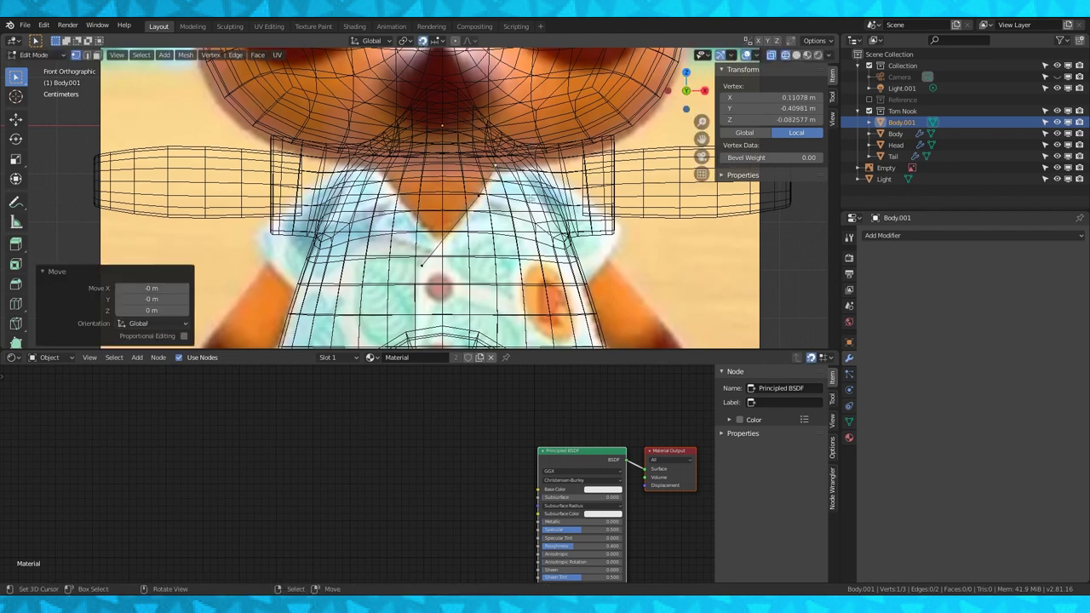
pyautogui.scroll(-2, 532, 200)
pyautogui.click(1058, 144)
pyautogui.scroll(2, 499, 185)
pyautogui.moveTo(493, 187); pyautogui.dragTo(529, 123, button='middle')
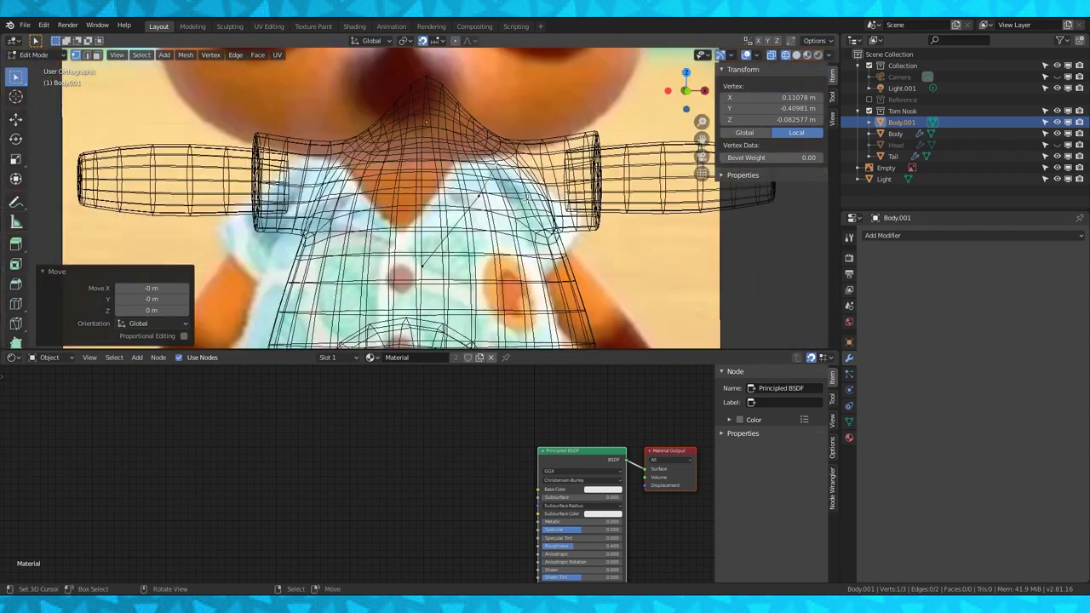
pyautogui.click(441, 41)
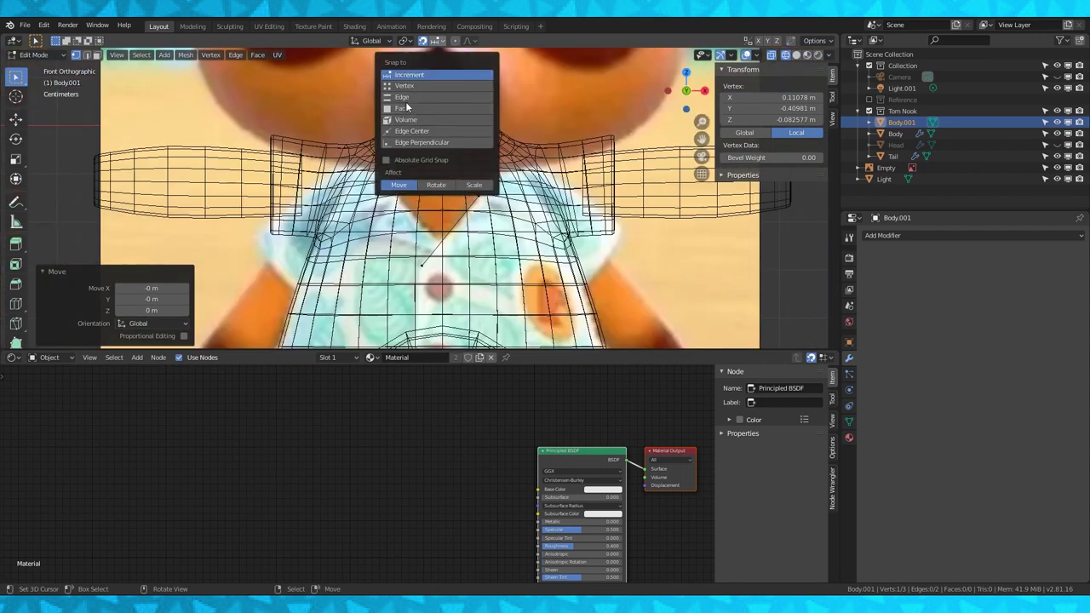
pyautogui.click(402, 109)
# Move the neckline's upper and lowest vertices so they snap onto the body's surface
pyautogui.scroll(2, 511, 170)
pyautogui.press('g')
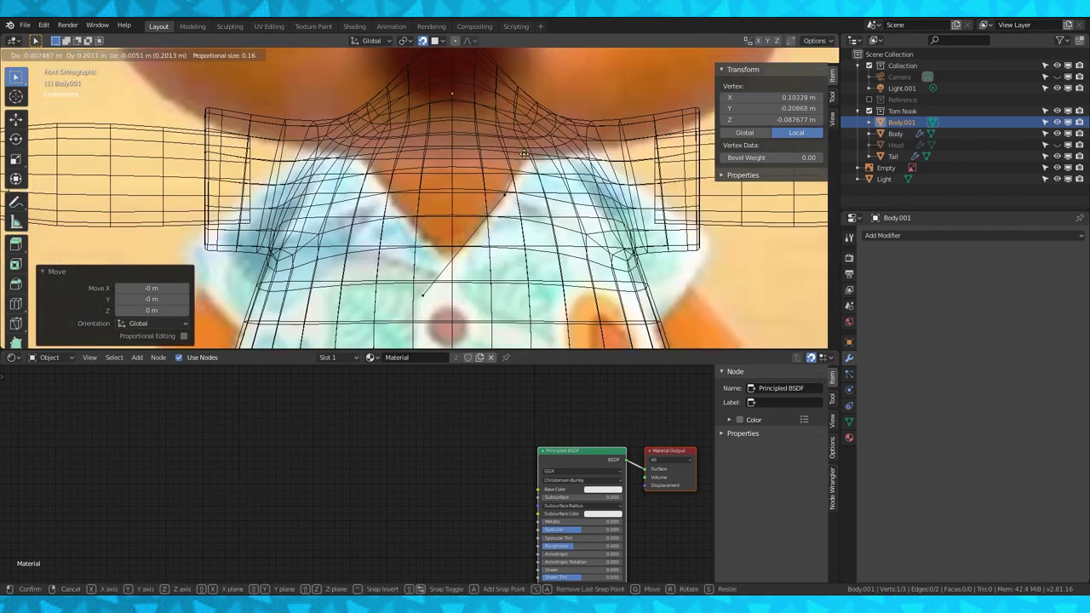
pyautogui.click(504, 194)
pyautogui.keyDown('shift'); pyautogui.moveTo(425, 284); pyautogui.dragTo(419, 257, button='middle'); pyautogui.keyUp('shift')
pyautogui.press('g')
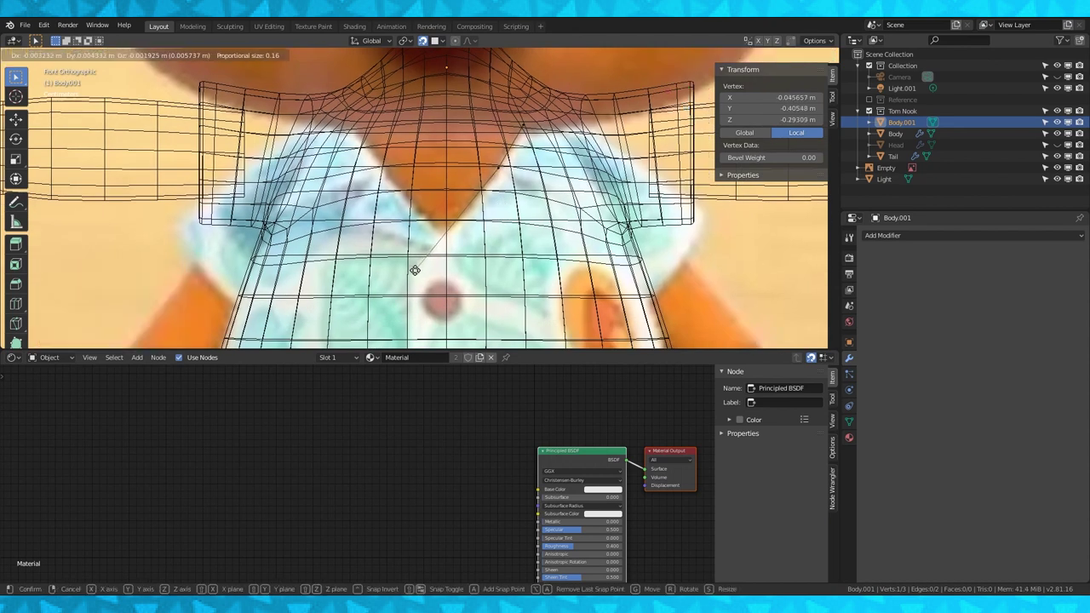
pyautogui.click(434, 239)
# Extrude a short edge from the lowest neckline vertex and nudge its end to form the collar tip
pyautogui.keyDown('shift'); pyautogui.scroll(-1, 433, 239); pyautogui.keyUp('shift')
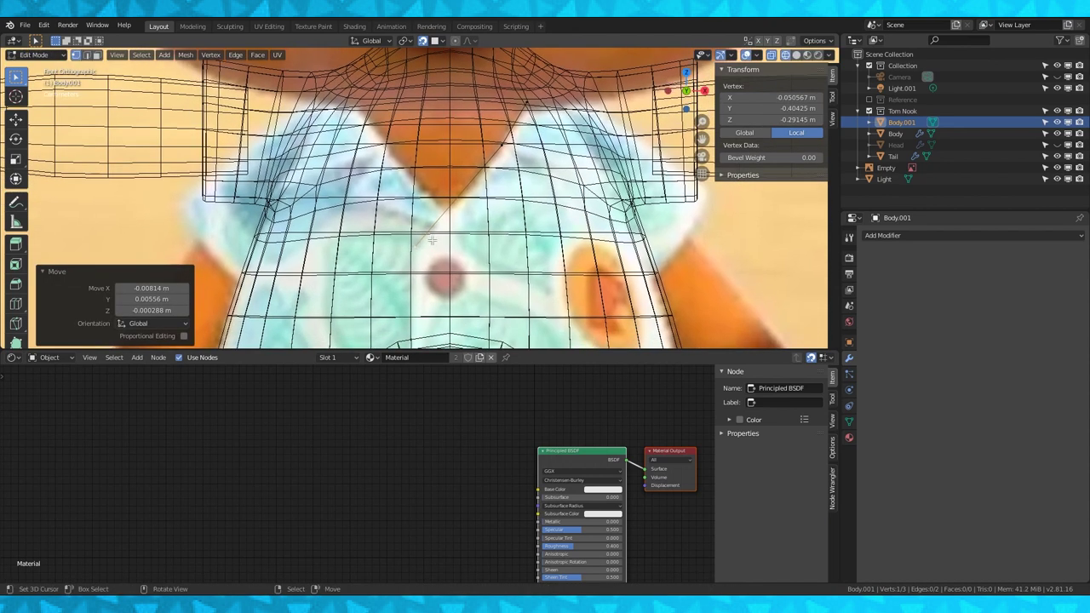
pyautogui.press('e')
pyautogui.click(419, 246)
pyautogui.scroll(6, 418, 245)
pyautogui.press('g')
pyautogui.click(455, 263)
pyautogui.scroll(-7, 443, 253)
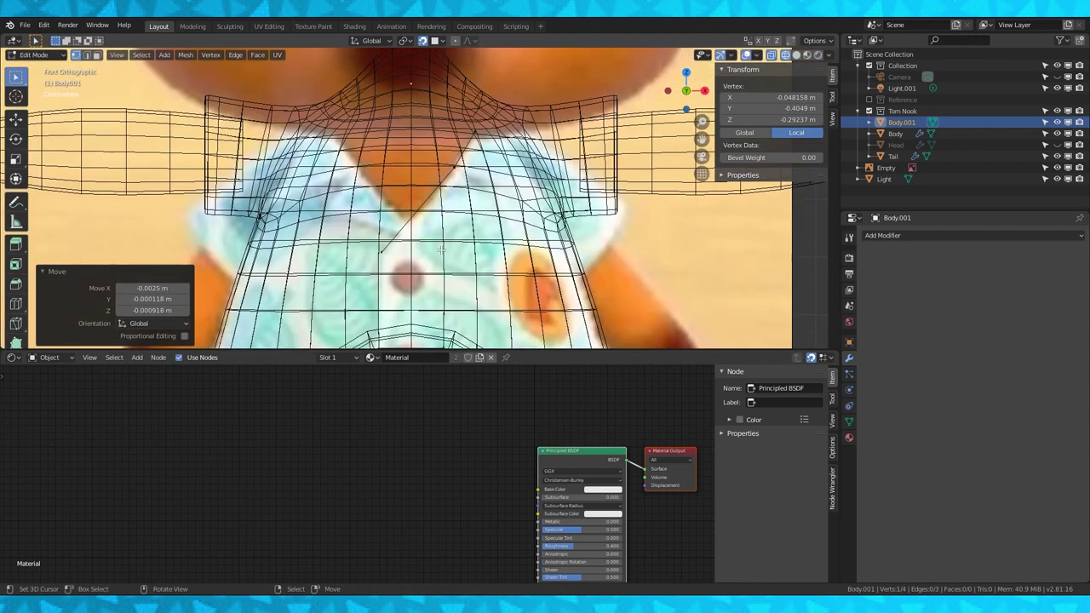
# Extrude the right collar's outer outline from its lower tip through the lapel notch and up to the neck
pyautogui.press('e')
pyautogui.click(497, 212)
pyautogui.press('e')
pyautogui.click(462, 168)
pyautogui.keyDown('shift'); pyautogui.moveTo(477, 168); pyautogui.dragTo(572, 168, button='middle'); pyautogui.keyUp('shift')
pyautogui.click(445, 157)
pyautogui.click(488, 148)
# Extrude the left V-neck edge onto the body, running between the centre overlap and the collar corner
pyautogui.press('KP_1')
pyautogui.scroll(1, 440, 214)
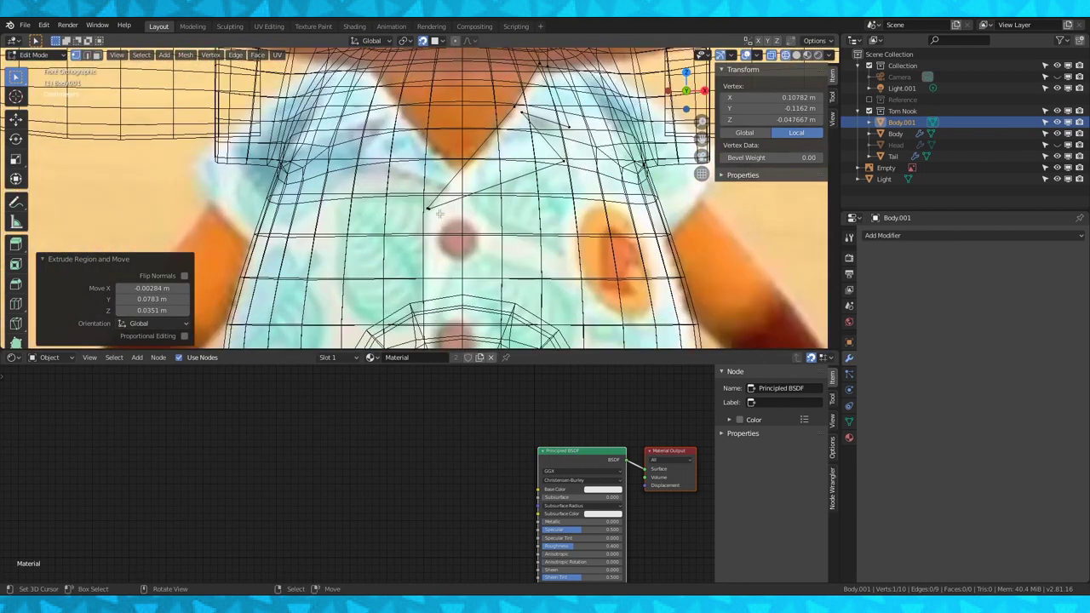
pyautogui.click(447, 201)
pyautogui.click(409, 113)
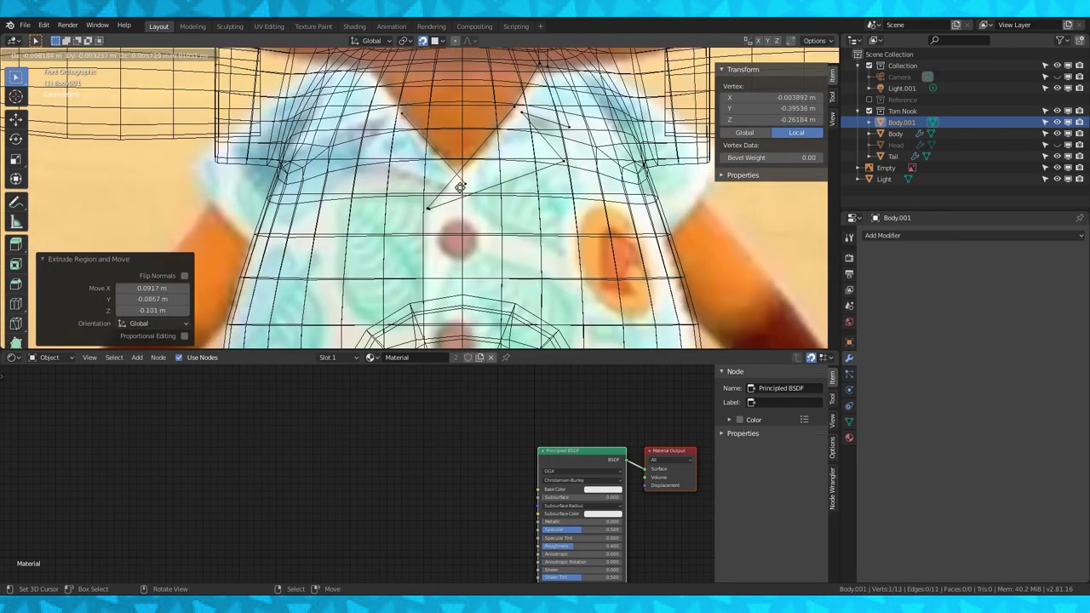
pyautogui.click(390, 116)
pyautogui.rightClick(363, 161)
pyautogui.press('g')
pyautogui.rightClick(391, 118)
pyautogui.press('g')
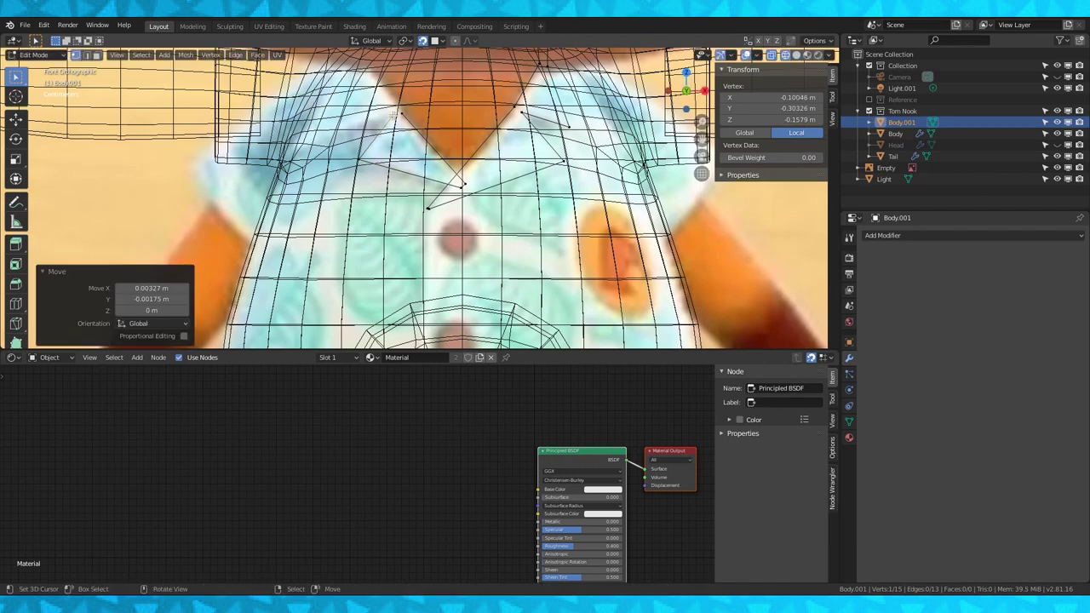
# Extrude the left collar's outer outline across its lapel and up to the neck
pyautogui.press('e')
pyautogui.scroll(3, 397, 118)
pyautogui.scroll(-2, 464, 169)
pyautogui.press('e')
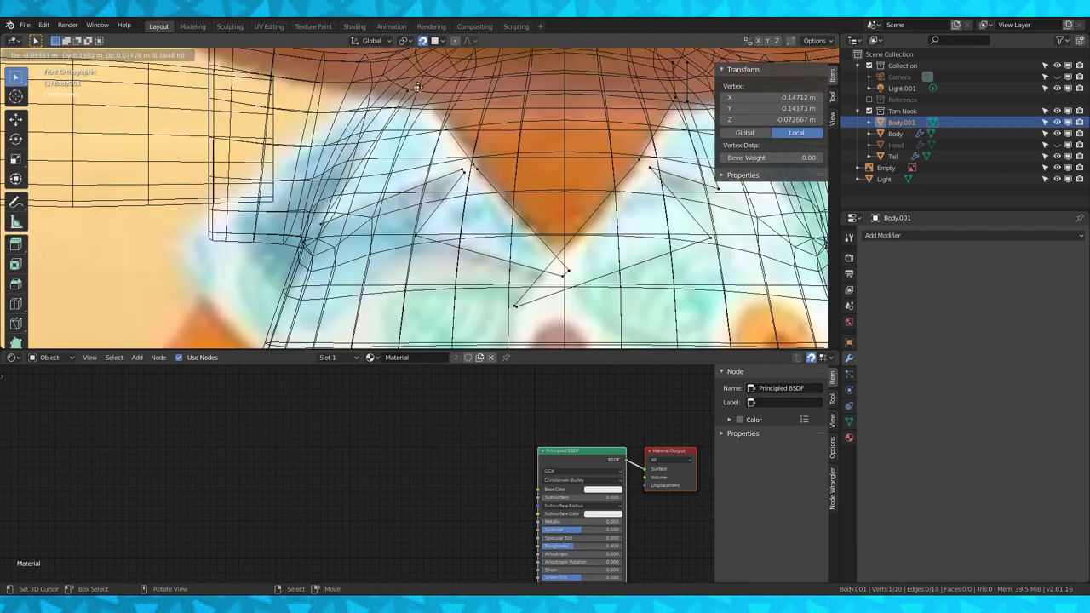
pyautogui.click(407, 93)
# Adjust the right collar's upper vertices on the body surface, toggling the Body's visibility to check the outline
pyautogui.scroll(-8, 388, 188)
pyautogui.scroll(6, 426, 187)
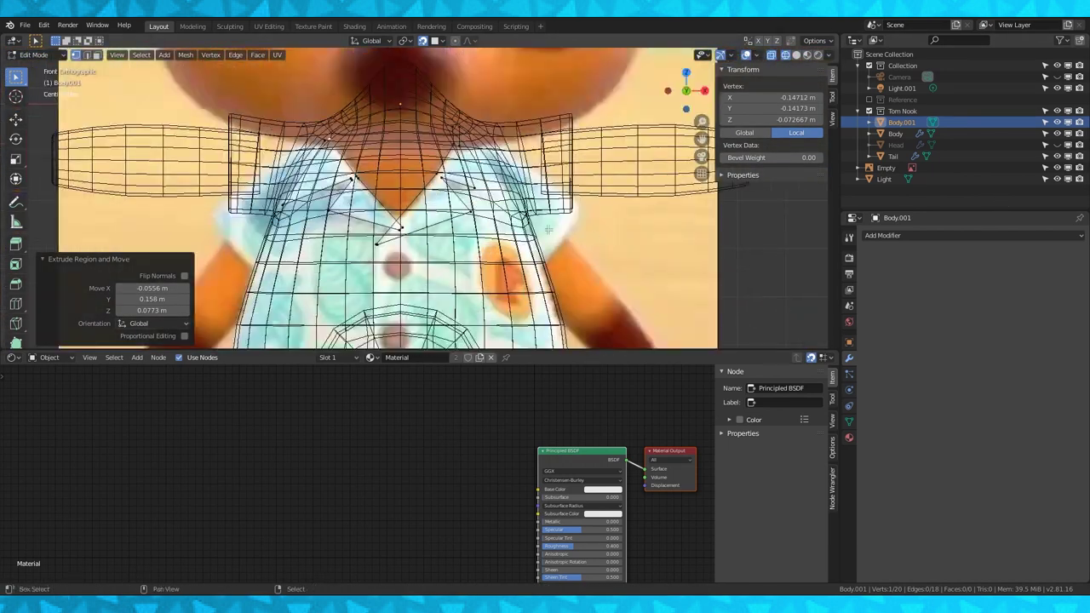
pyautogui.click(1057, 133)
pyautogui.click(1058, 134)
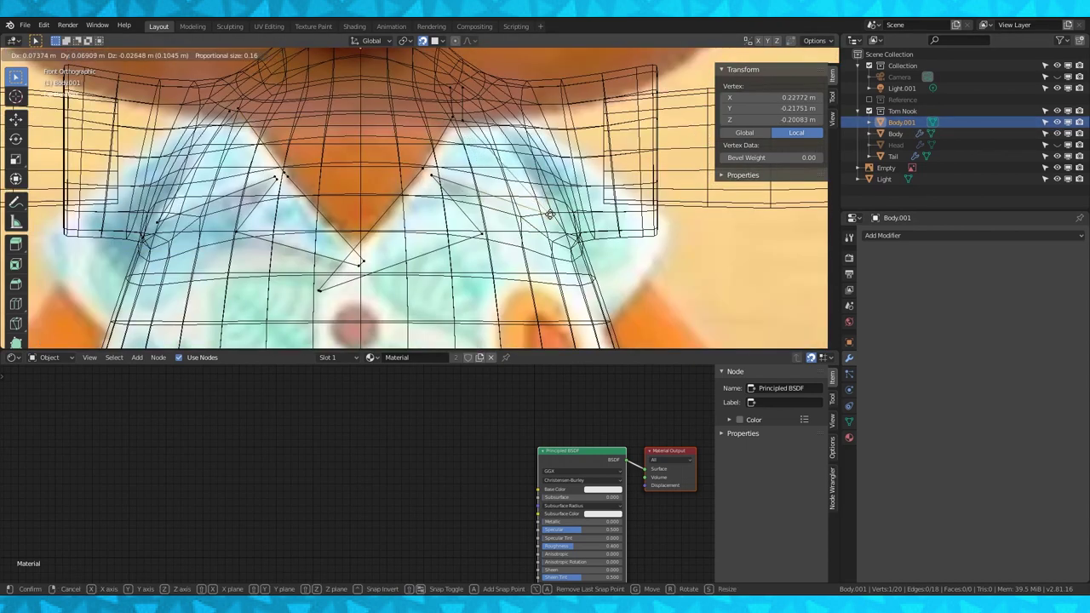
pyautogui.scroll(-5, 585, 225)
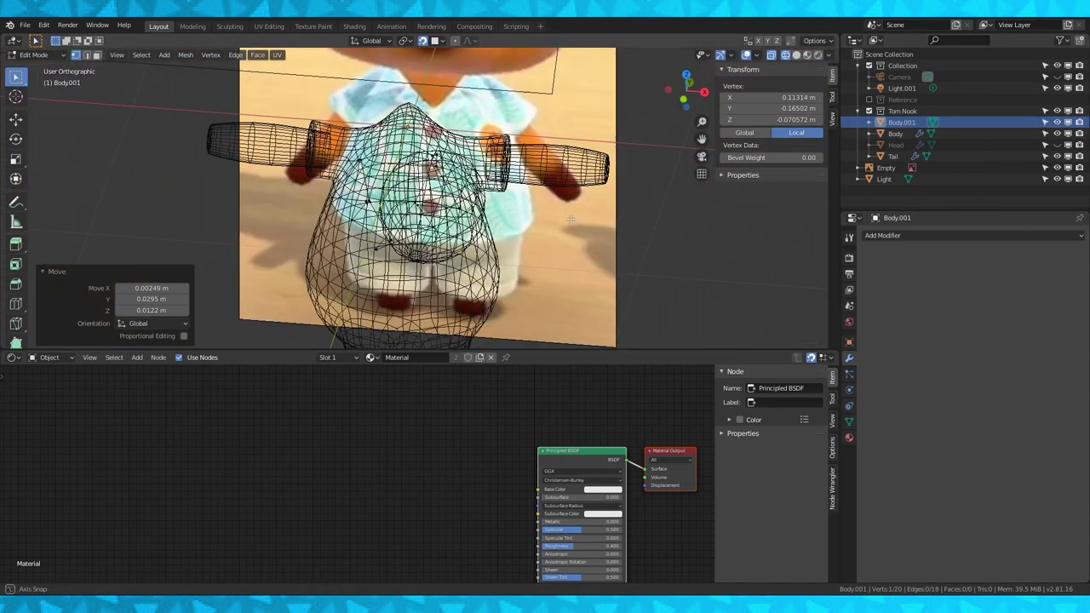
# Bevel the right collar's notch corner and adjacent neckline vertex, vertex only with one segment, the neckline one about 0.0041 m wide
pyautogui.scroll(6, 522, 141)
pyautogui.keyDown('shift'); pyautogui.moveTo(523, 141); pyautogui.dragTo(398, 214, button='middle'); pyautogui.keyUp('shift')
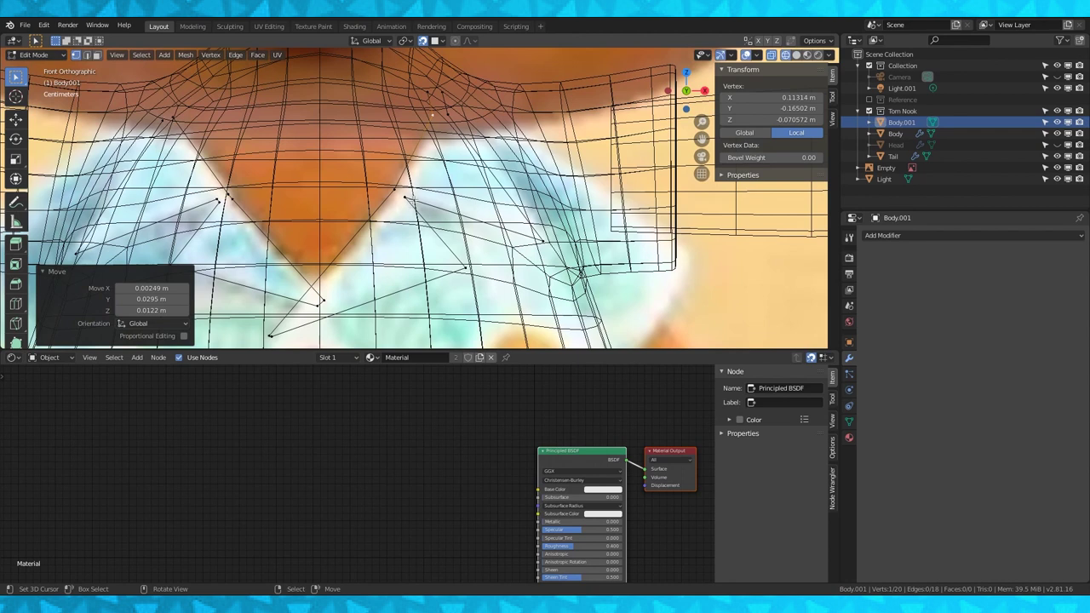
pyautogui.click(405, 198)
pyautogui.scroll(2, 418, 196)
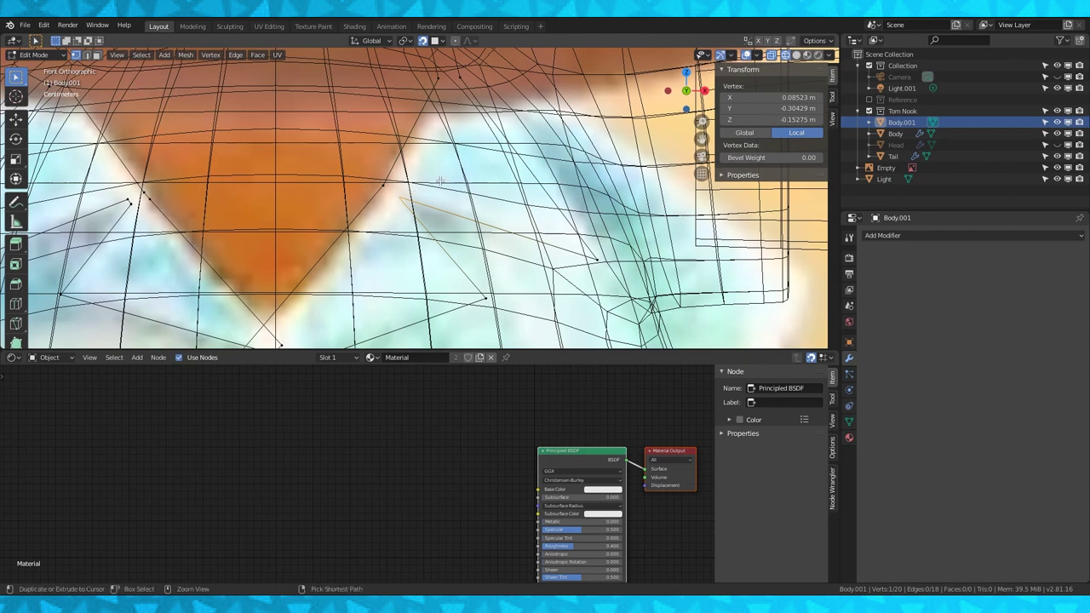
pyautogui.hotkey('ctrl', 'b')
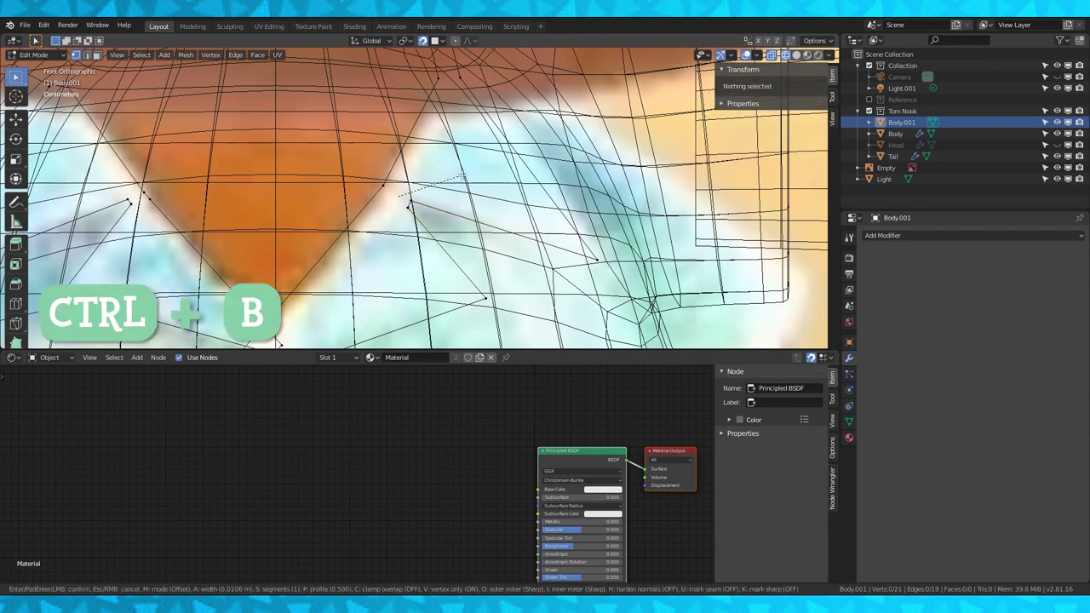
pyautogui.click(452, 176)
pyautogui.press('y')
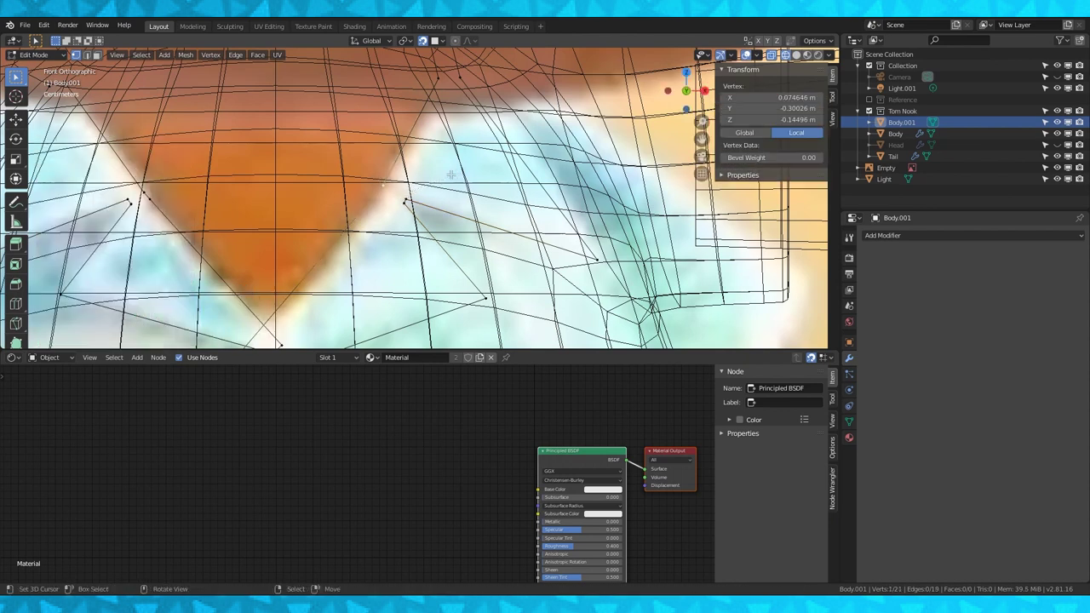
pyautogui.hotkey('ctrl', 'b')
pyautogui.rightClick(451, 176)
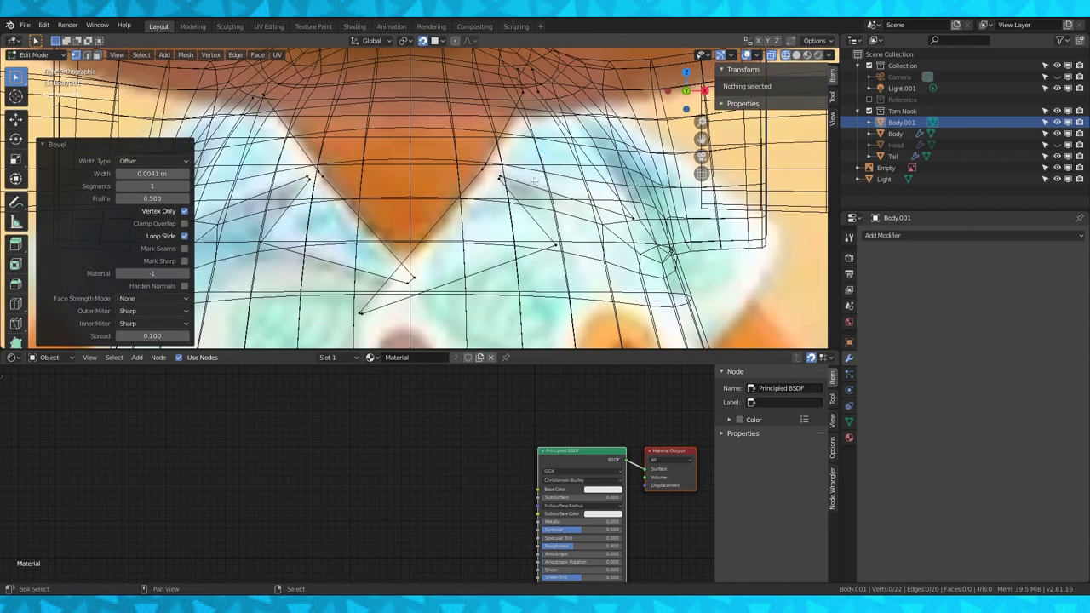
# Reposition the bevelled neckline vertices beside the notches on both collar halves
pyautogui.click(316, 168)
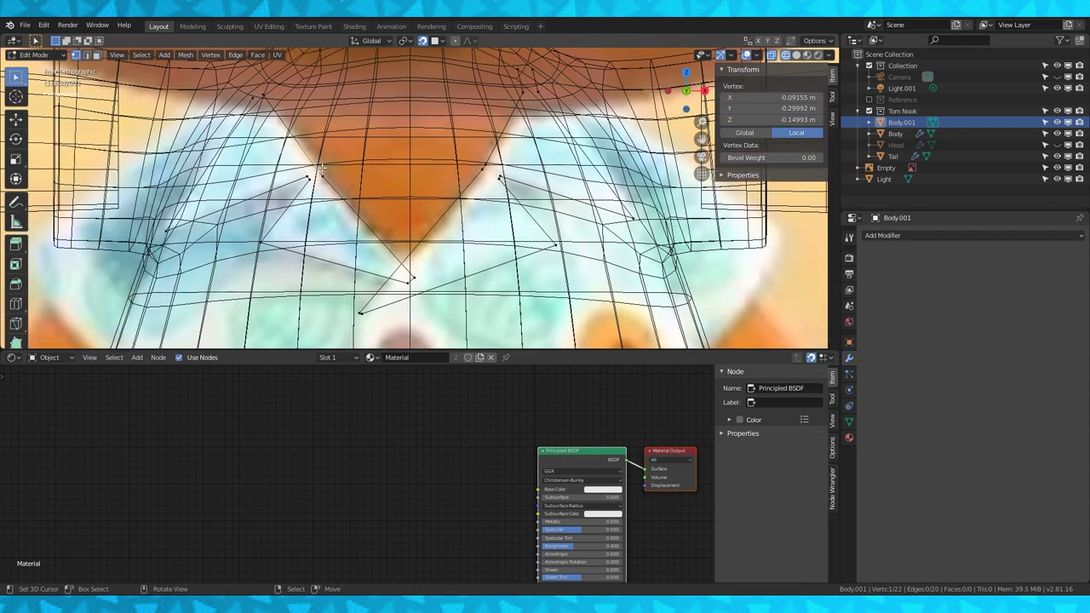
pyautogui.press('g')
pyautogui.click(316, 167)
# Fill the collar outline with faces, connecting each lapel's edges to its neckline and notch vertices
pyautogui.click(362, 314)
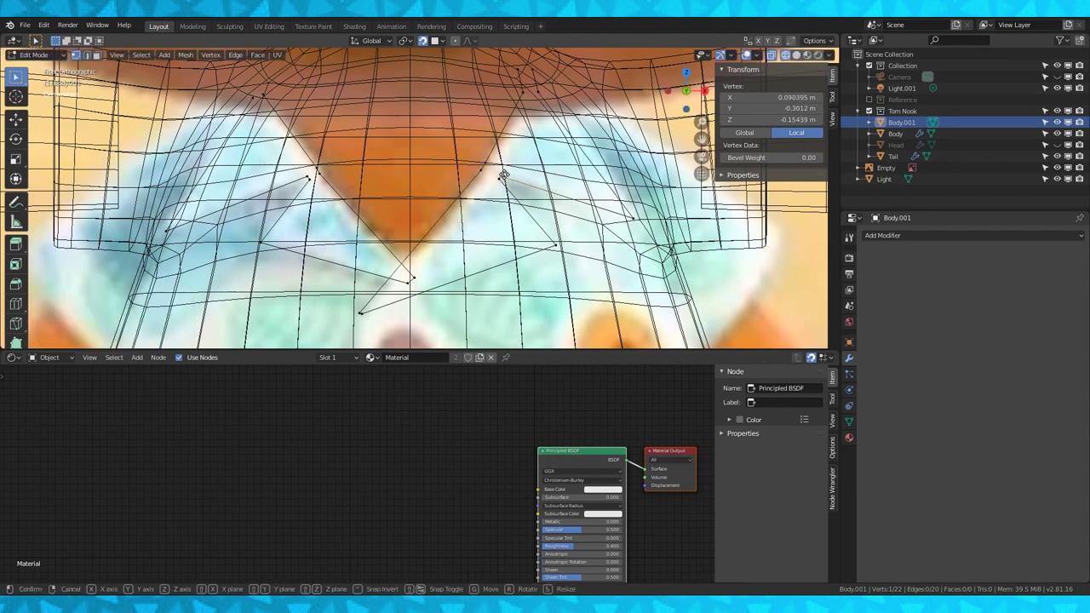
pyautogui.keyDown('shift'); pyautogui.click(411, 278); pyautogui.keyUp('shift')
pyautogui.keyDown('shift'); pyautogui.moveTo(400, 320); pyautogui.dragTo(430, 314, button='middle'); pyautogui.keyUp('shift')
pyautogui.keyDown('shift'); pyautogui.rightClick(511, 165); pyautogui.keyUp('shift')
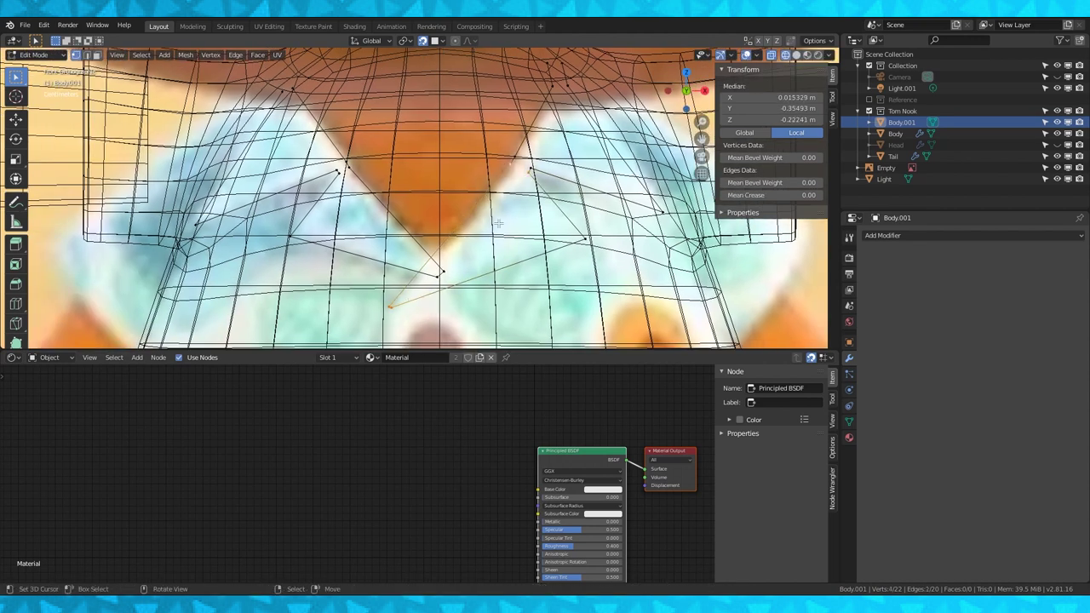
pyautogui.keyDown('shift'); pyautogui.rightClick(529, 172); pyautogui.keyUp('shift')
pyautogui.press('f')
pyautogui.rightClick(512, 165)
pyautogui.keyDown('shift'); pyautogui.moveTo(532, 170); pyautogui.dragTo(509, 224, button='middle'); pyautogui.keyUp('shift')
pyautogui.press('f')
pyautogui.keyDown('shift'); pyautogui.moveTo(419, 343); pyautogui.dragTo(515, 273, button='middle'); pyautogui.keyUp('shift')
pyautogui.keyDown('shift'); pyautogui.click(393, 149); pyautogui.keyUp('shift')
pyautogui.scroll(1, 515, 273)
pyautogui.rightClick(515, 273)
# Turn off snapping and pull a lapel corner vertex outward from the body along Y
pyautogui.rightClick(349, 230)
pyautogui.scroll(-1, 358, 233)
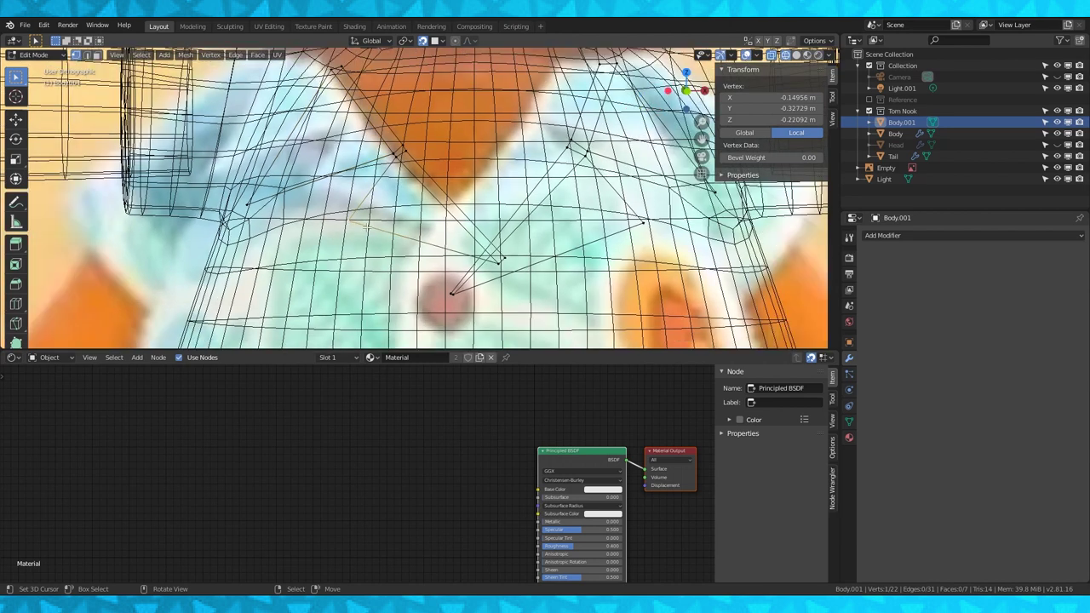
pyautogui.moveTo(546, 223); pyautogui.dragTo(501, 228, button='middle')
pyautogui.scroll(-2, 477, 234)
pyautogui.rightClick(445, 232)
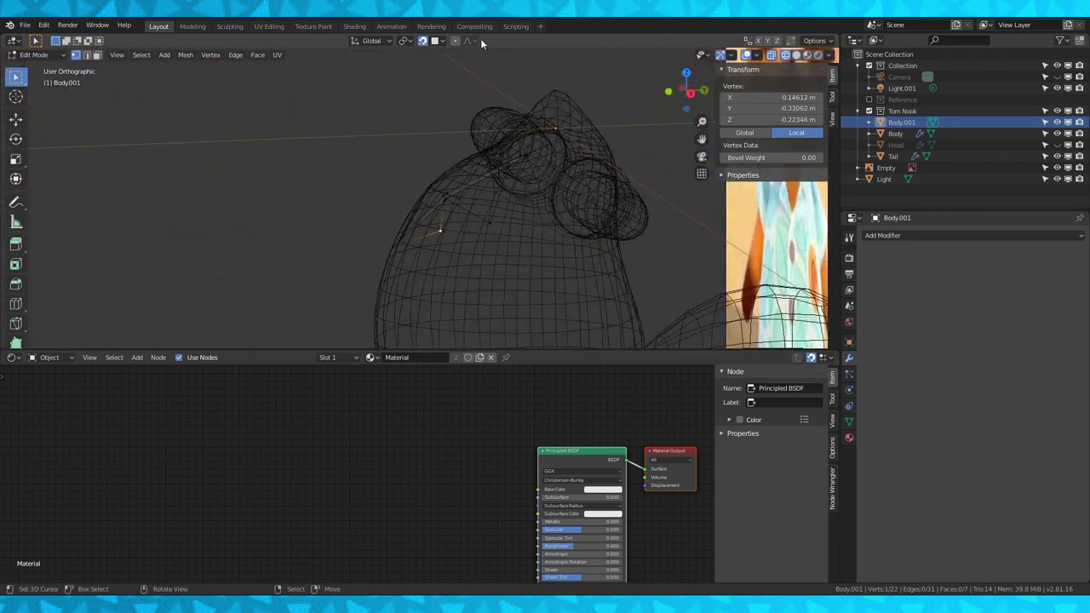
pyautogui.click(424, 43)
pyautogui.moveTo(460, 158); pyautogui.dragTo(492, 233, button='middle')
pyautogui.press('g')
pyautogui.press('y')
pyautogui.click(469, 192)
# Pull three more collar vertices outward from the body, moving each one along Y
pyautogui.rightClick(494, 224)
pyautogui.press('g')
pyautogui.press('y')
pyautogui.click(491, 223)
pyautogui.rightClick(487, 237)
pyautogui.press('g')
pyautogui.press('y')
pyautogui.click(456, 242)
pyautogui.rightClick(406, 242)
pyautogui.press('g')
pyautogui.press('y')
pyautogui.click(376, 242)
# Adjust the last moved collar vertex along Y against the shaded body surface
pyautogui.moveTo(376, 242)
pyautogui.mouseDown(button='middle')
pyautogui.moveTo(465, 230)
pyautogui.moveTo(456, 220)
pyautogui.moveTo(565, 182)
pyautogui.moveTo(433, 205)
pyautogui.moveTo(530, 181)
pyautogui.moveTo(464, 175)
pyautogui.moveTo(477, 161)
pyautogui.moveTo(421, 181)
pyautogui.moveTo(458, 177)
pyautogui.mouseUp(button='middle')
pyautogui.click(808, 57)
pyautogui.press('g')
pyautogui.press('y')
pyautogui.click(542, 181)
# Fill the missing faces around the notch between the lapel and the upper collar in wireframe view
pyautogui.click(786, 55)
pyautogui.press('f')
pyautogui.rightClick(460, 176)
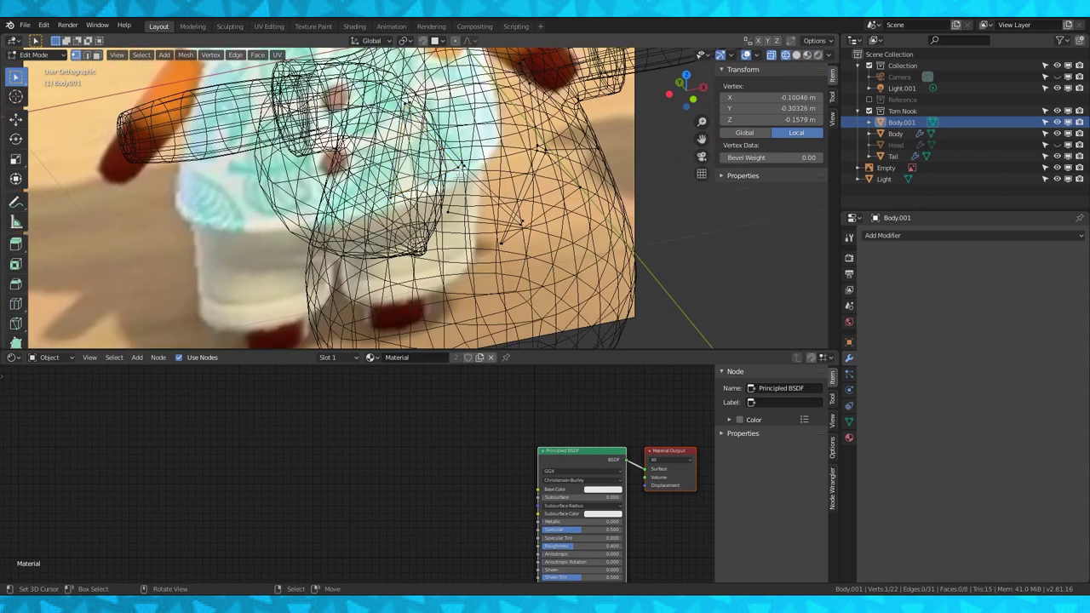
pyautogui.keyDown('shift'); pyautogui.rightClick(520, 222); pyautogui.keyUp('shift')
pyautogui.keyDown('shift'); pyautogui.rightClick(507, 239); pyautogui.keyUp('shift')
pyautogui.press('f')
pyautogui.rightClick(521, 225)
pyautogui.keyDown('shift'); pyautogui.rightClick(546, 155); pyautogui.keyUp('shift')
pyautogui.keyDown('shift'); pyautogui.rightClick(579, 188); pyautogui.keyUp('shift')
pyautogui.press('f')
# Fill the remaining collar gap and check the faces in solid shading and Object Mode
pyautogui.moveTo(566, 213)
pyautogui.mouseDown(button='middle')
pyautogui.moveTo(546, 220)
pyautogui.moveTo(511, 145)
pyautogui.mouseUp(button='middle')
pyautogui.rightClick(519, 119)
pyautogui.keyDown('shift'); pyautogui.rightClick(543, 109); pyautogui.keyUp('shift')
pyautogui.press('f')
pyautogui.hotkey('shift', 'z')
pyautogui.moveTo(542, 109)
pyautogui.mouseDown(button='middle')
pyautogui.moveTo(528, 104)
pyautogui.moveTo(489, 204)
pyautogui.mouseUp(button='middle')
pyautogui.press('Tab')
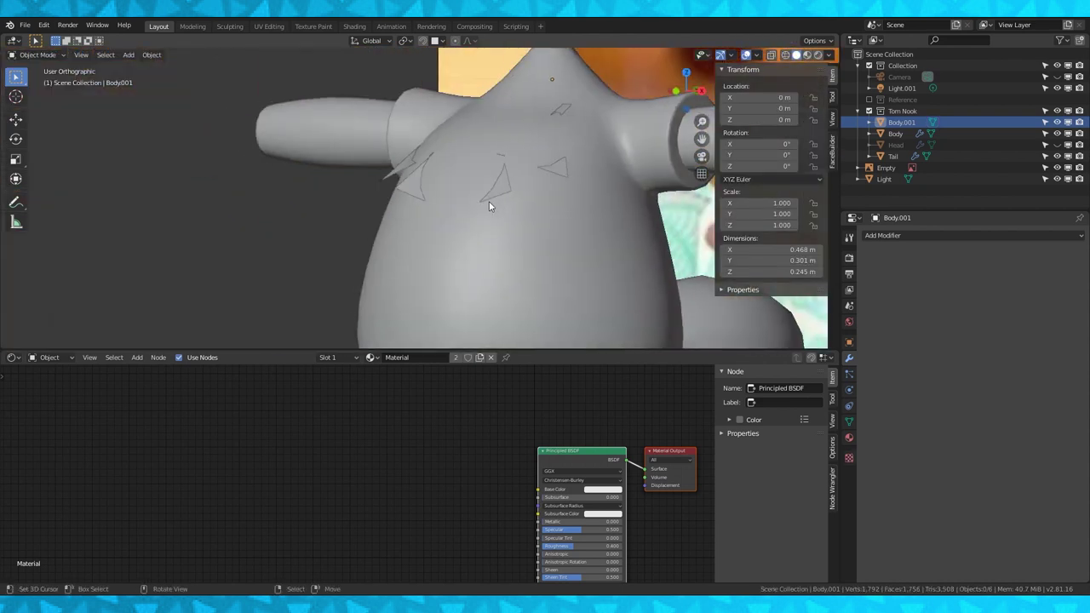
pyautogui.press('Tab')
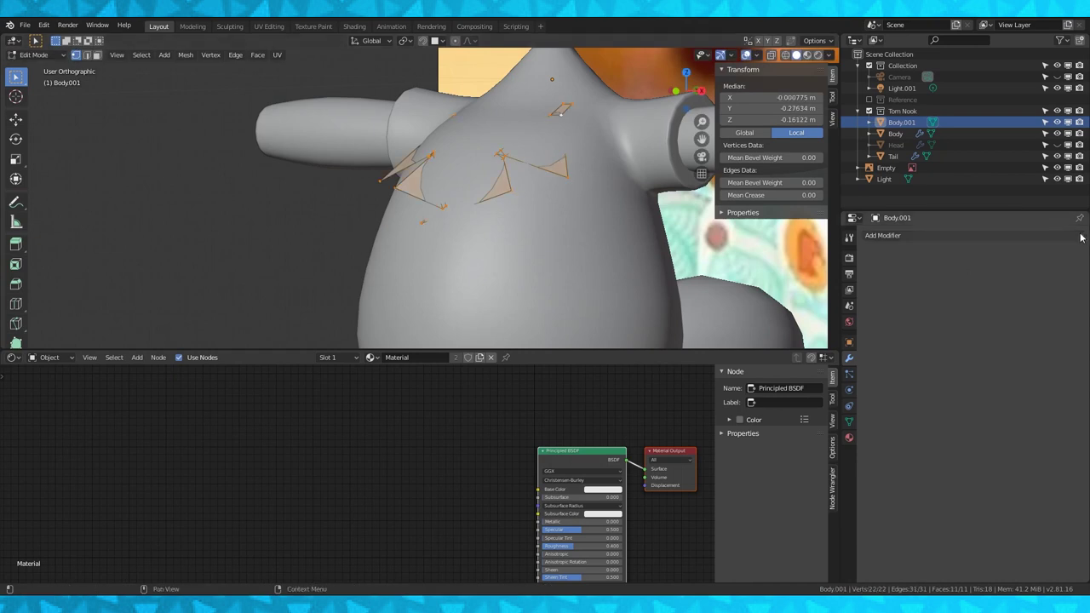
# Add a Solidify modifier to the collar object
pyautogui.click(1080, 235)
pyautogui.click(862, 413)
pyautogui.moveTo(600, 231); pyautogui.dragTo(628, 231, button='middle')
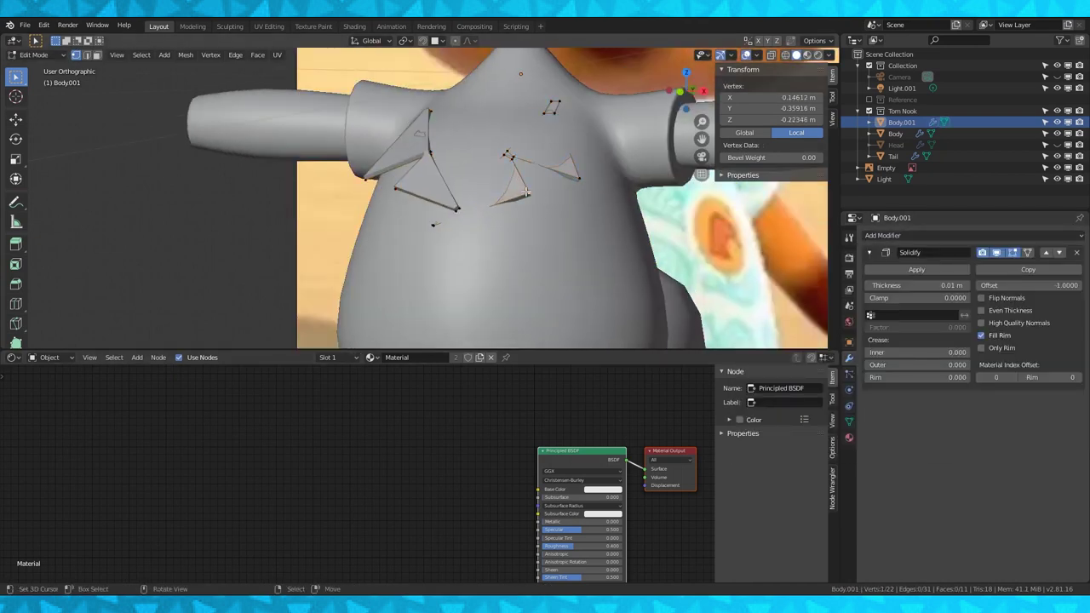
# Select all geometry linked to each collar half and flip its normals
pyautogui.hotkey('ctrl', 'l')
pyautogui.hotkey('alt', 'n')
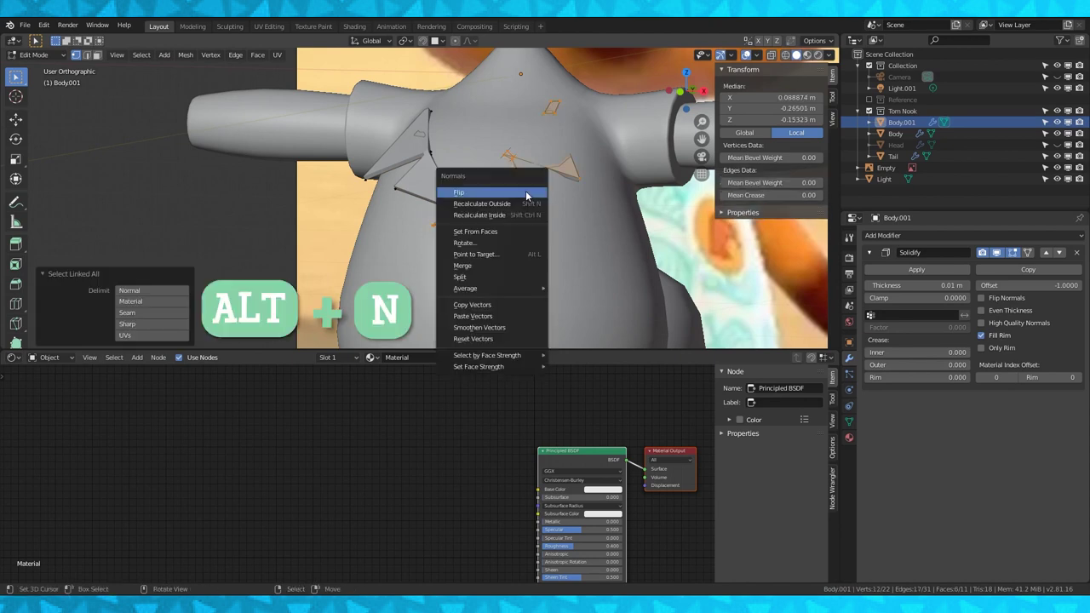
pyautogui.click(517, 198)
pyautogui.click(465, 205)
pyautogui.hotkey('ctrl', 'l')
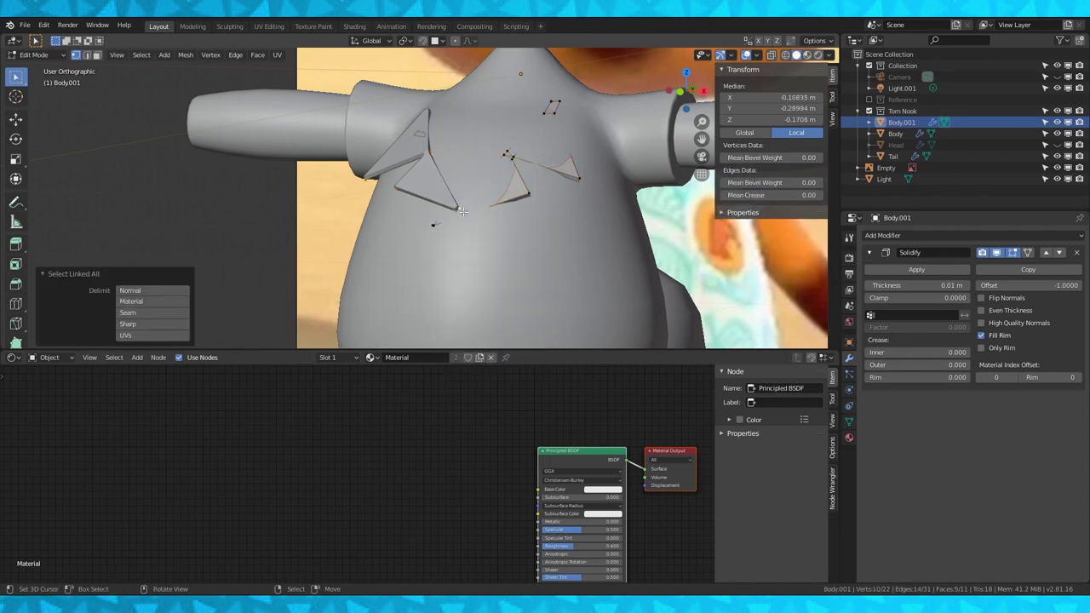
pyautogui.hotkey('alt', 'n')
pyautogui.click(465, 211)
# Set the collar's Solidify thickness to 0.02 m
pyautogui.press('Tab')
pyautogui.moveTo(466, 211); pyautogui.dragTo(534, 218, button='middle')
pyautogui.press('Tab')
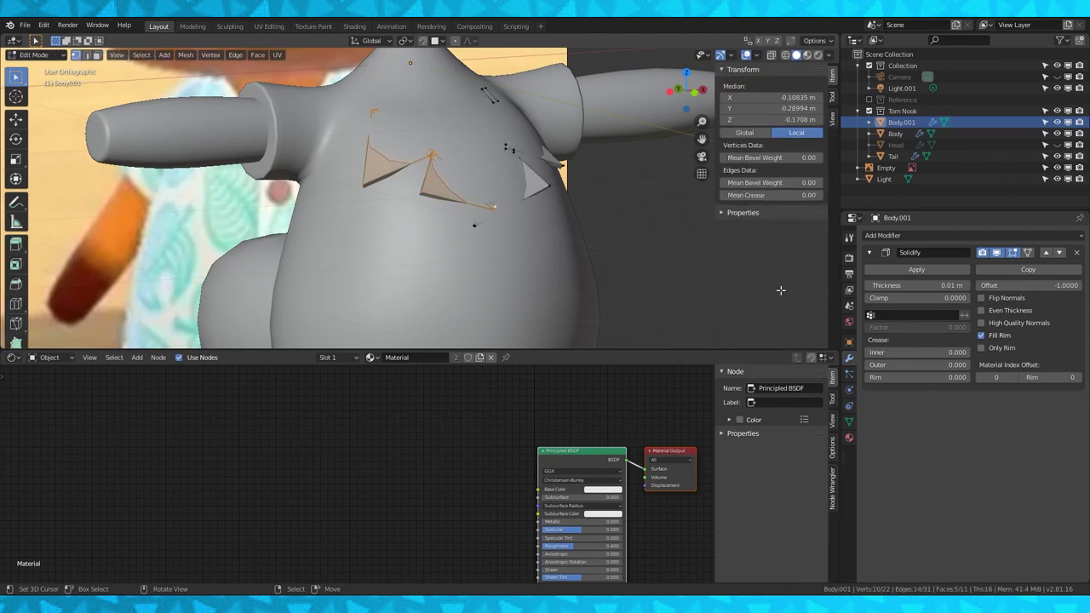
pyautogui.moveTo(917, 285); pyautogui.dragTo(895, 286)
pyautogui.scroll(1, 630, 234)
pyautogui.moveTo(631, 234)
pyautogui.mouseDown(button='middle')
pyautogui.moveTo(545, 213)
pyautogui.moveTo(648, 241)
pyautogui.moveTo(609, 230)
pyautogui.mouseUp(button='middle')
pyautogui.scroll(-4, 609, 230)
# Examine the thickened collar from several angles in rendered and solid shading
pyautogui.click(807, 54)
pyautogui.scroll(-4, 460, 225)
pyautogui.moveTo(460, 226)
pyautogui.mouseDown(button='middle')
pyautogui.moveTo(502, 239)
pyautogui.moveTo(522, 232)
pyautogui.mouseUp(button='middle')
pyautogui.click(819, 56)
pyautogui.scroll(3, 540, 205)
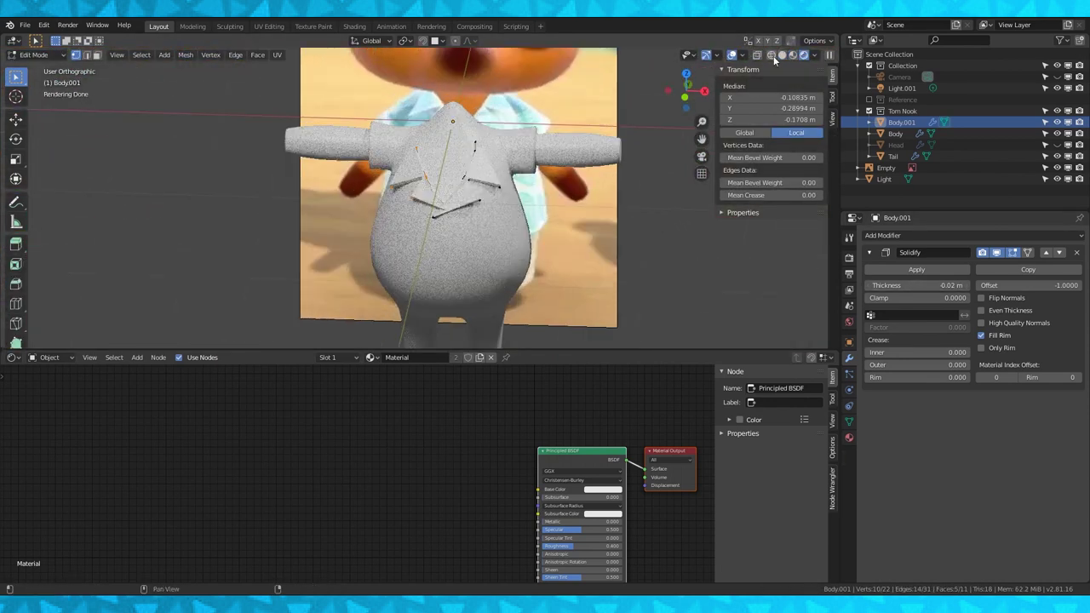
pyautogui.click(796, 55)
pyautogui.scroll(3, 647, 171)
pyautogui.moveTo(647, 171)
pyautogui.mouseDown(button='middle')
pyautogui.moveTo(545, 187)
pyautogui.moveTo(696, 188)
pyautogui.mouseUp(button='middle')
pyautogui.press('Tab')
pyautogui.scroll(-5, 695, 182)
pyautogui.press('Tab')
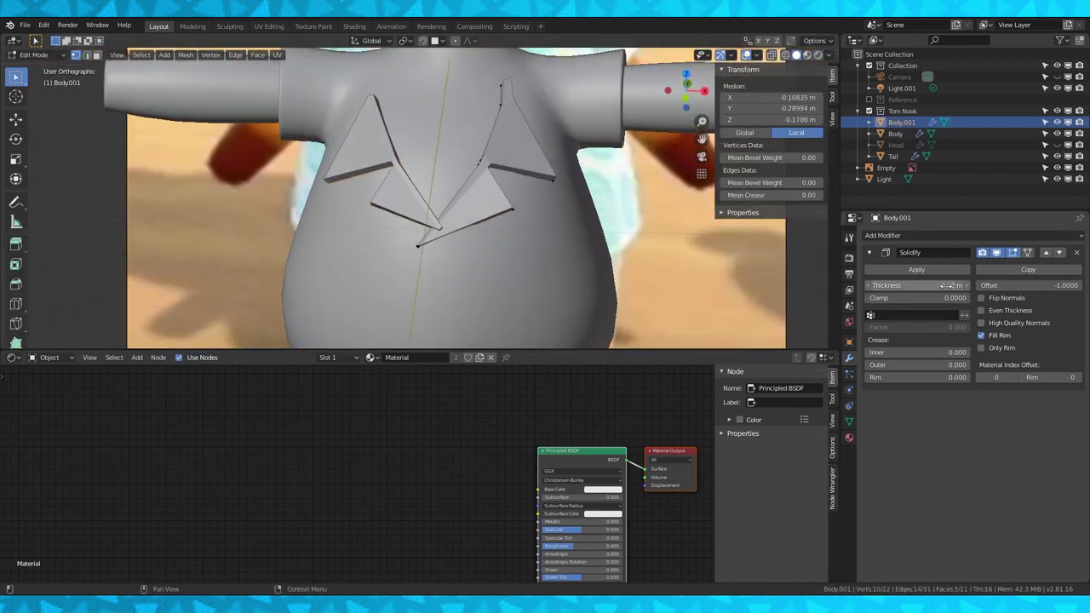
# Remove the Solidify modifier from the collar object
pyautogui.click(1077, 253)
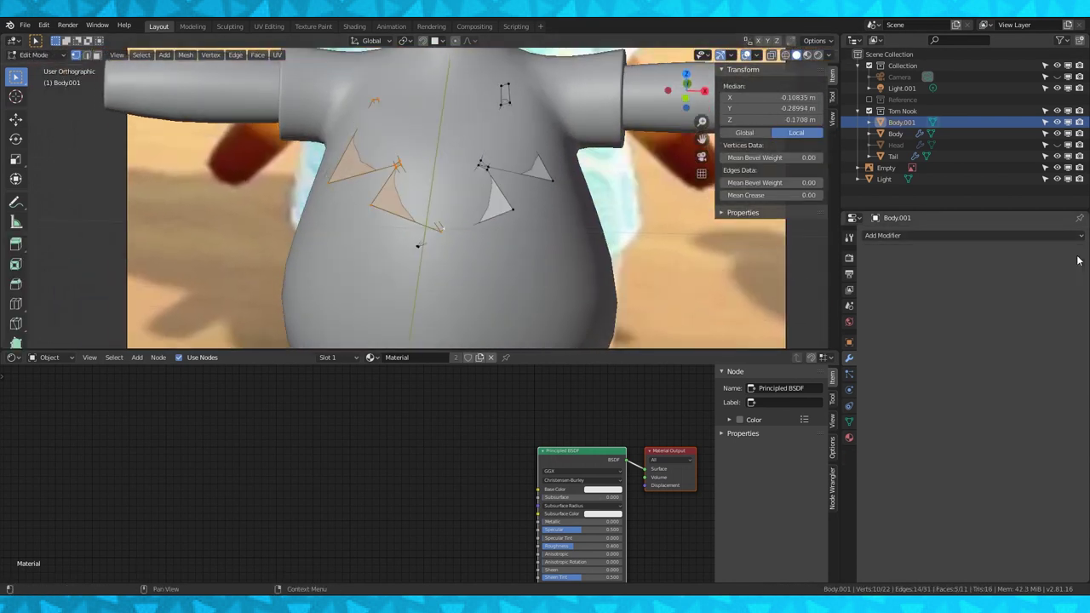
pyautogui.click(993, 236)
pyautogui.moveTo(647, 196); pyautogui.dragTo(522, 189, button='middle')
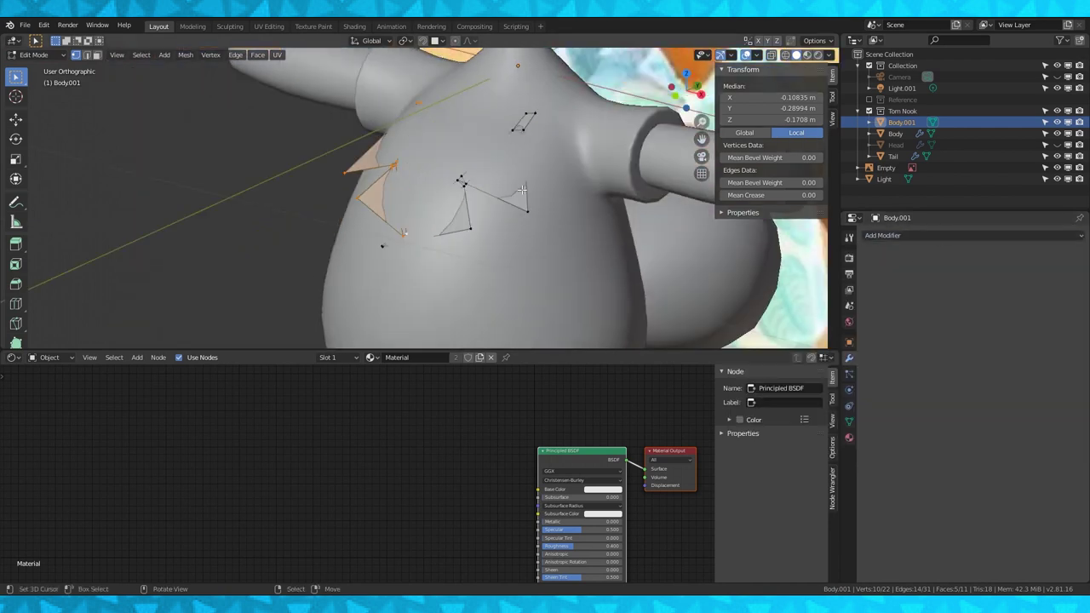
# Select the whole collar and move it about 0.013 m up and outward off the chest in the right side view
pyautogui.press('a')
pyautogui.press('KP_3')
pyautogui.press('g')
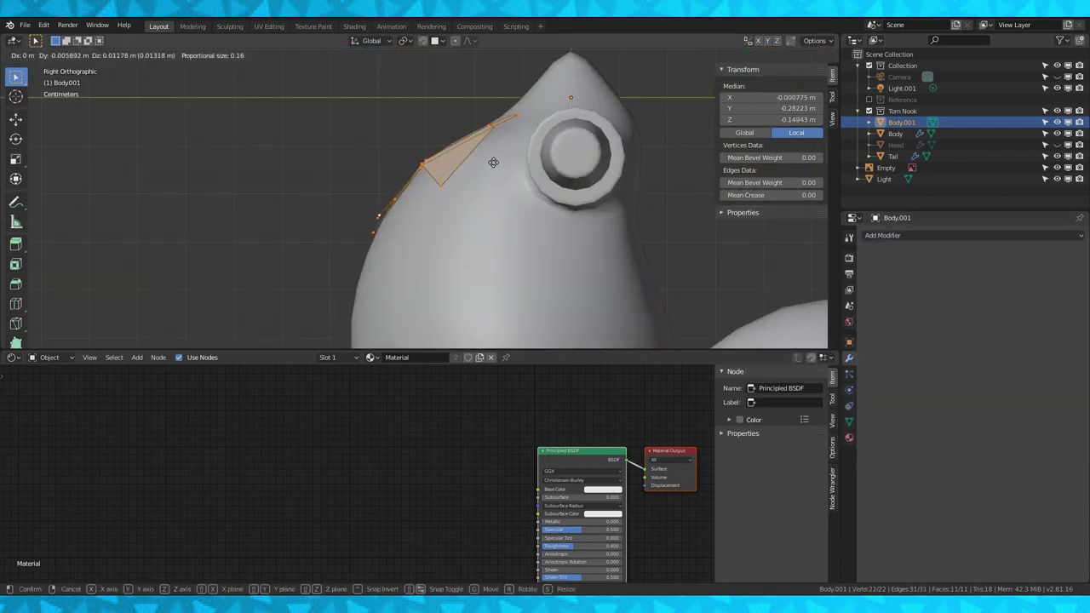
pyautogui.click(494, 162)
# Extrude the whole collar in the right side view to give it thickness
pyautogui.moveTo(493, 162); pyautogui.dragTo(505, 188, button='middle')
pyautogui.press('KP_3')
pyautogui.press('e')
pyautogui.click(407, 204)
# Move the four tip vertices of the collar's −X half 0.0168 m along Y, beneath the overlapping half
pyautogui.scroll(1, 502, 192)
pyautogui.click(448, 205)
pyautogui.keyDown('shift'); pyautogui.click(446, 204); pyautogui.keyUp('shift')
pyautogui.keyDown('shift'); pyautogui.click(444, 199); pyautogui.keyUp('shift')
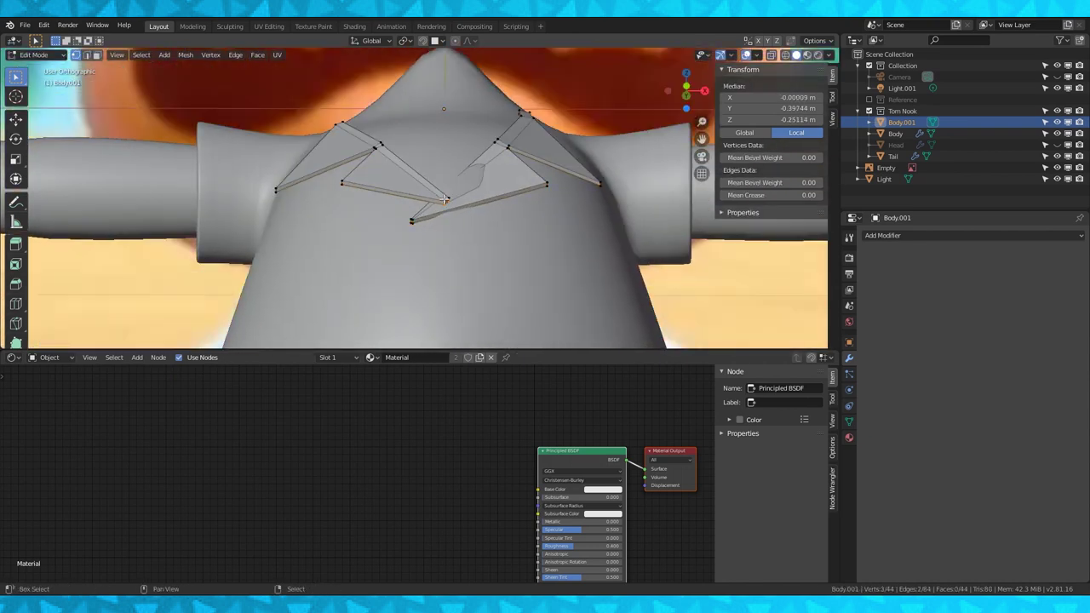
pyautogui.moveTo(475, 208); pyautogui.dragTo(453, 207, button='middle')
pyautogui.press('g')
pyautogui.press('y')
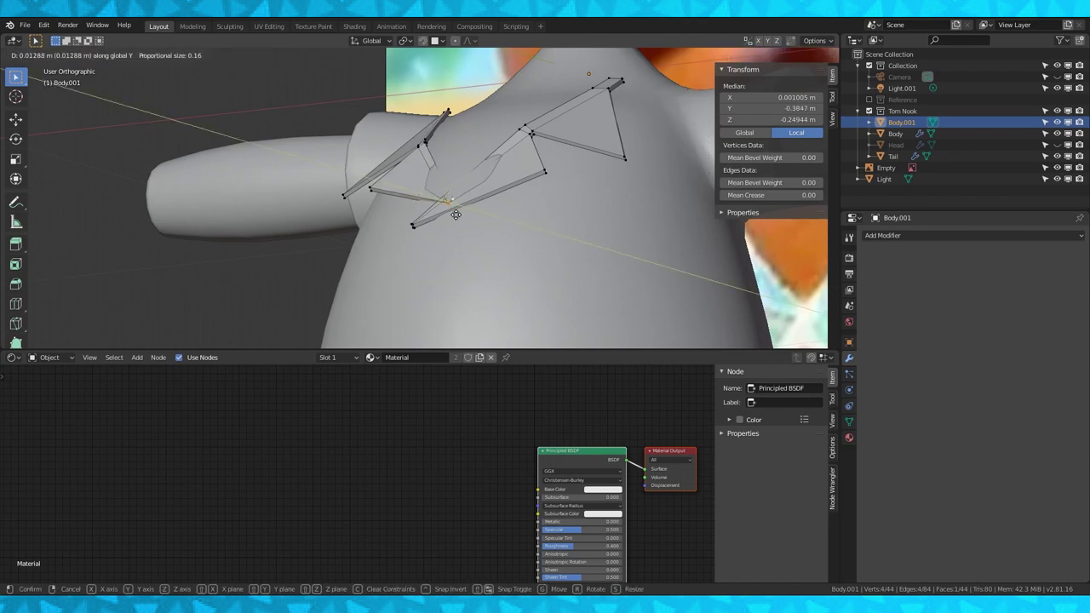
pyautogui.click(457, 214)
pyautogui.moveTo(457, 214); pyautogui.dragTo(482, 217, button='middle')
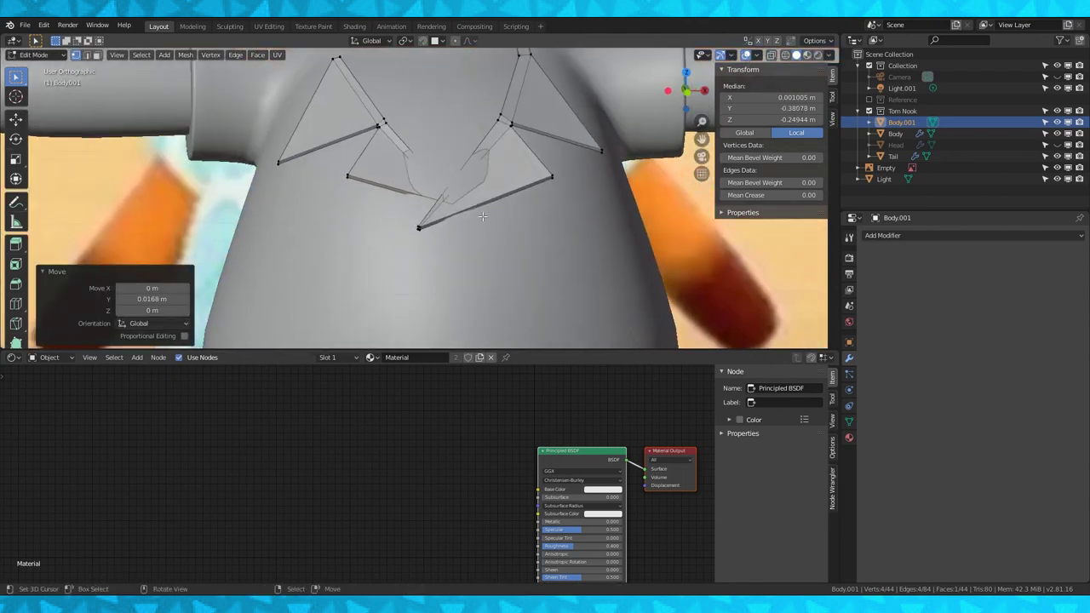
# Add one centred loop cut across the −X lapel's neckline edge and connect its vertex to the lapel corner
pyautogui.click(412, 163)
pyautogui.rightClick(413, 162)
pyautogui.click(786, 56)
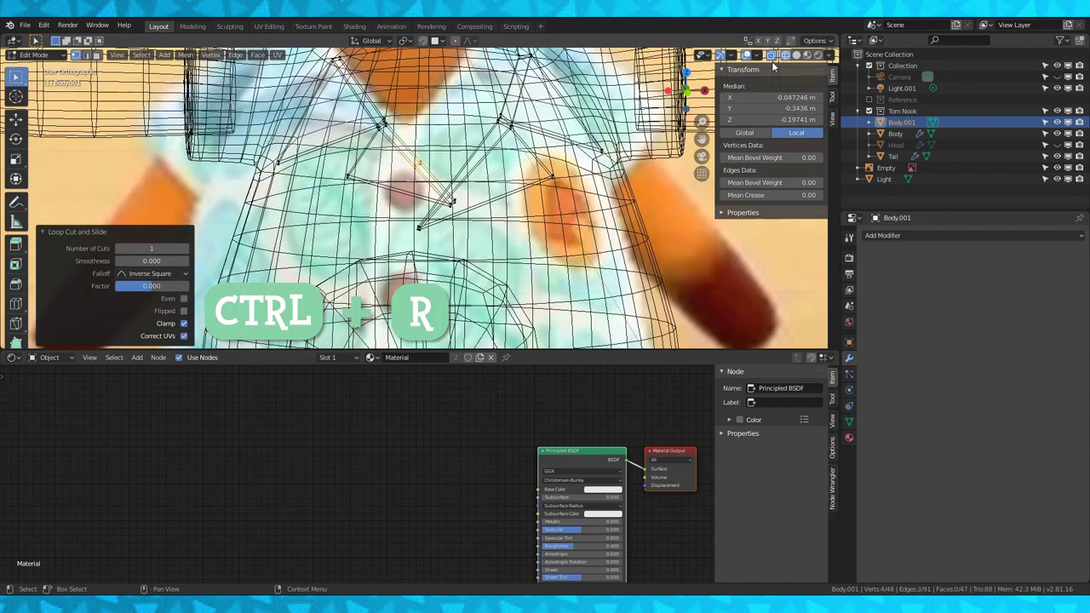
pyautogui.scroll(1, 395, 152)
pyautogui.click(412, 161)
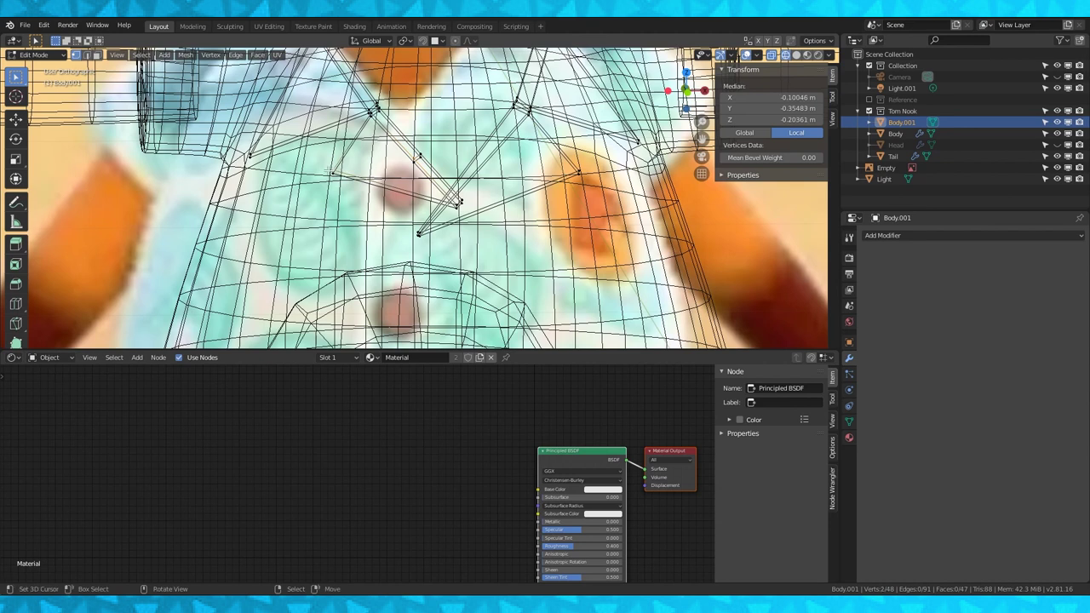
pyautogui.press('j')
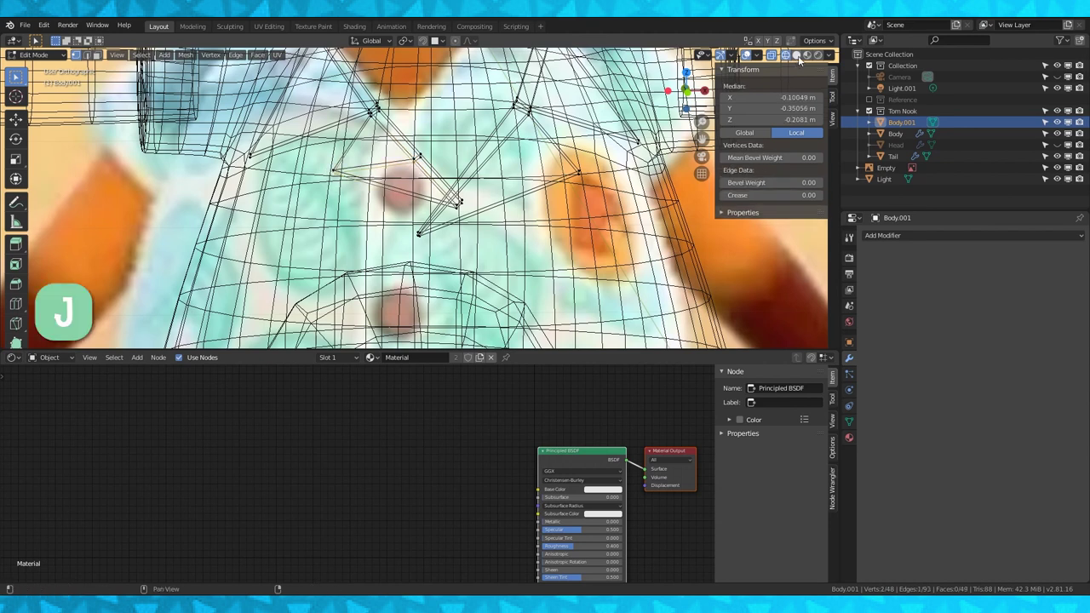
# Select the four loop cut vertices on the −X lapel and move them -0.0163 m along Y
pyautogui.click(798, 56)
pyautogui.moveTo(511, 171); pyautogui.dragTo(558, 173, button='middle')
pyautogui.click(785, 55)
pyautogui.click(407, 157)
pyautogui.keyDown('shift'); pyautogui.click(404, 155); pyautogui.keyUp('shift')
pyautogui.keyDown('shift'); pyautogui.click(412, 160); pyautogui.keyUp('shift')
pyautogui.keyDown('shift'); pyautogui.click(410, 164); pyautogui.keyUp('shift')
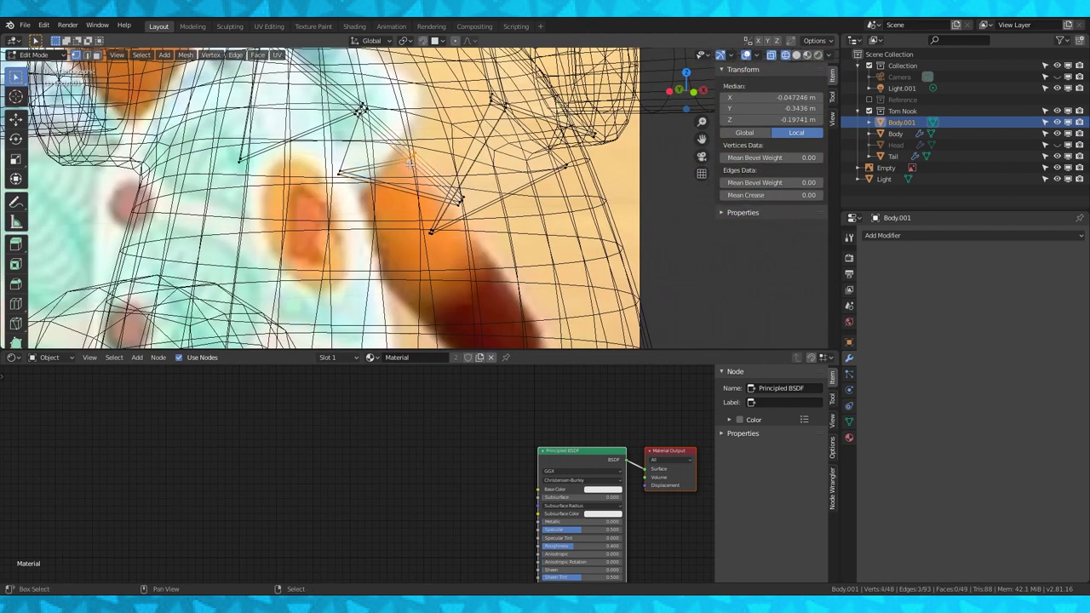
pyautogui.click(795, 55)
pyautogui.press('g')
pyautogui.press('y')
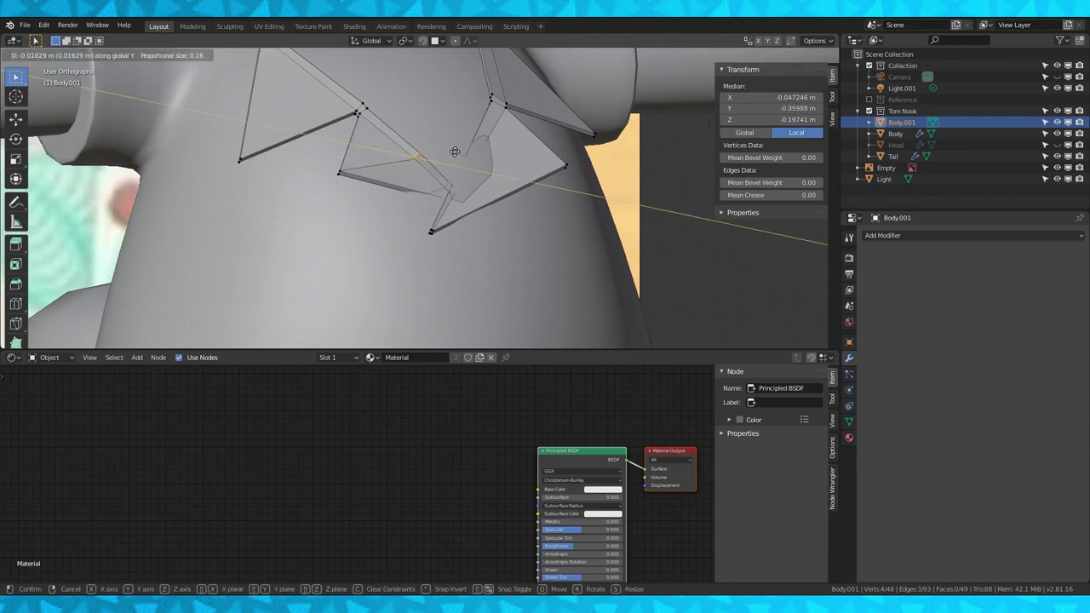
pyautogui.click(455, 152)
pyautogui.moveTo(453, 155); pyautogui.dragTo(419, 197, button='middle')
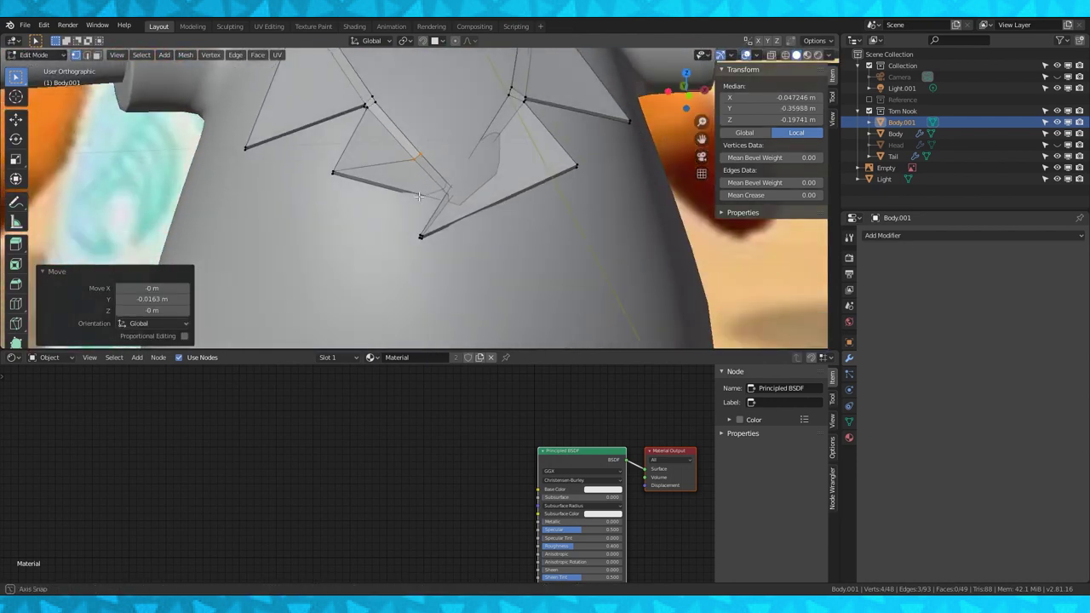
# Knife-cut across the −X half's tip at the overlap, with the whole collar selected and Occlude Geometry off
pyautogui.click(787, 57)
pyautogui.moveTo(543, 155); pyautogui.dragTo(512, 186, button='middle')
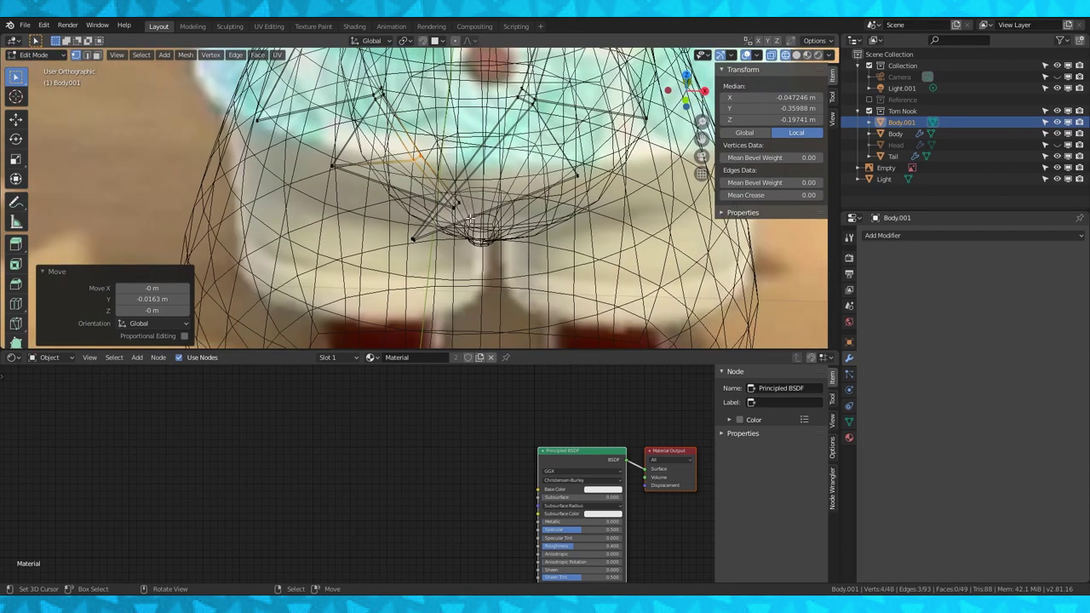
pyautogui.press('a')
pyautogui.scroll(-5, 17, 290)
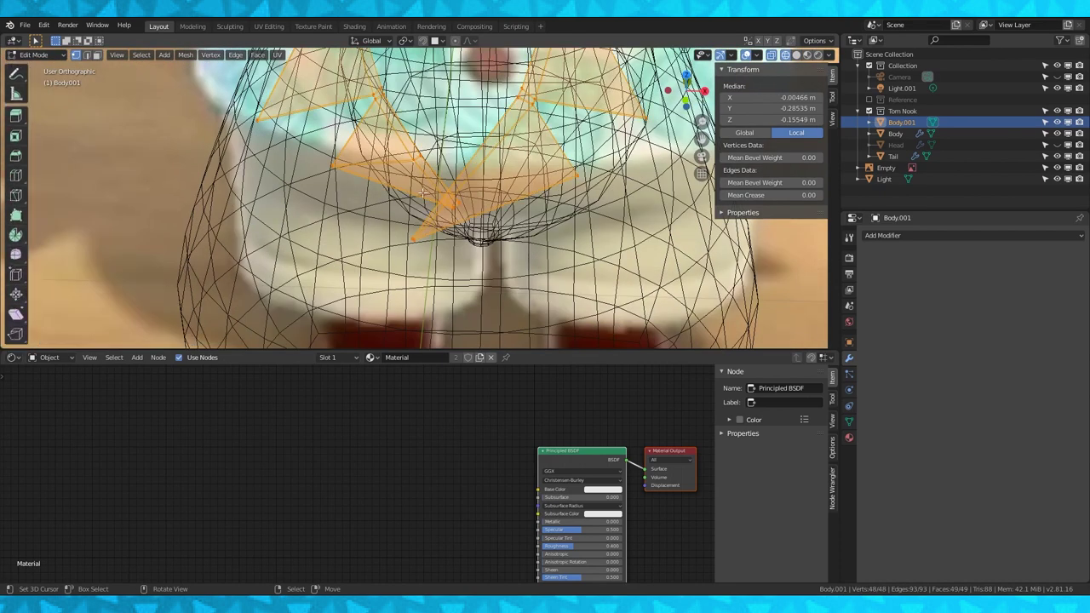
pyautogui.moveTo(260, 137); pyautogui.dragTo(294, 139, button='middle')
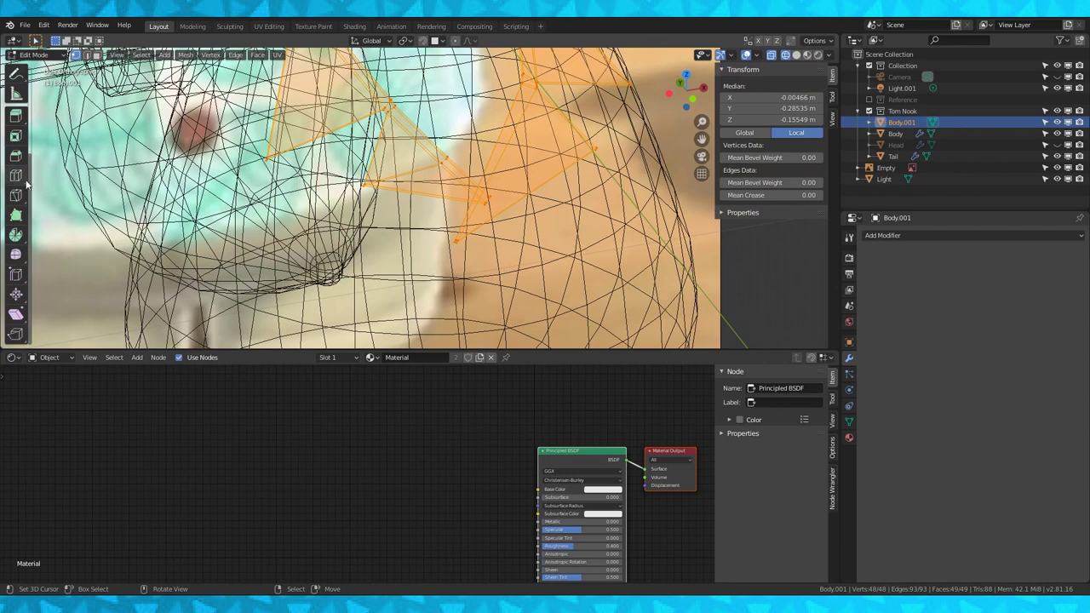
pyautogui.click(16, 195)
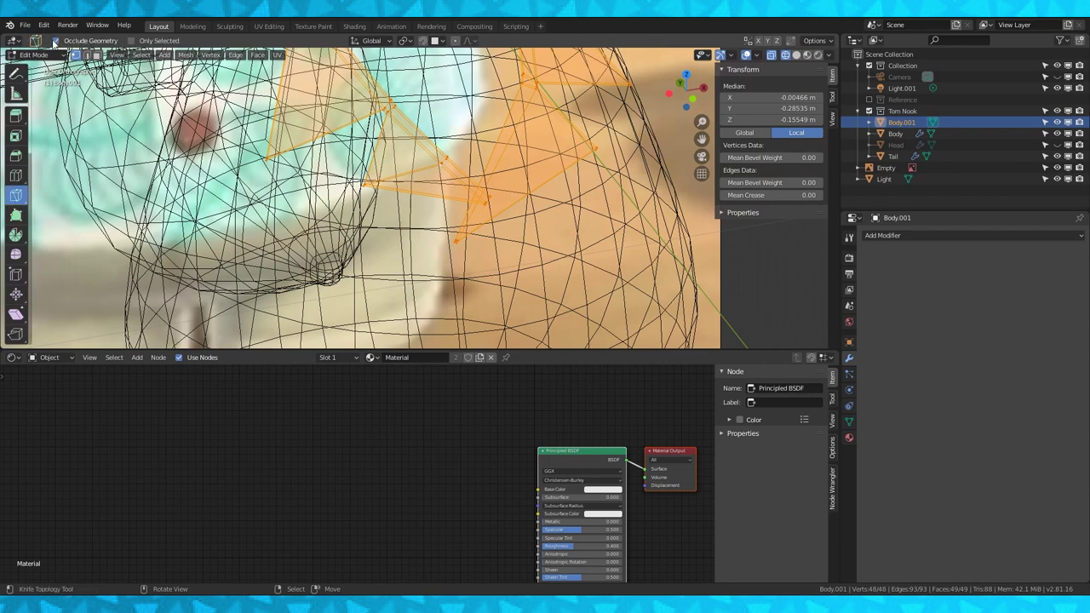
pyautogui.scroll(-2, 494, 170)
pyautogui.moveTo(494, 171); pyautogui.dragTo(455, 185, button='middle')
pyautogui.scroll(4, 456, 185)
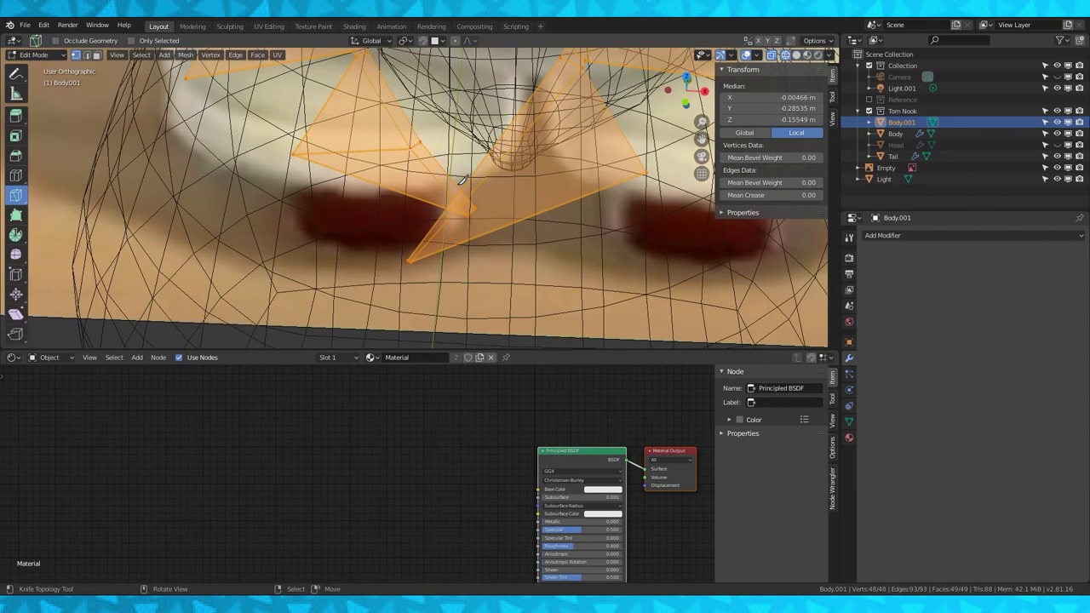
pyautogui.click(441, 200)
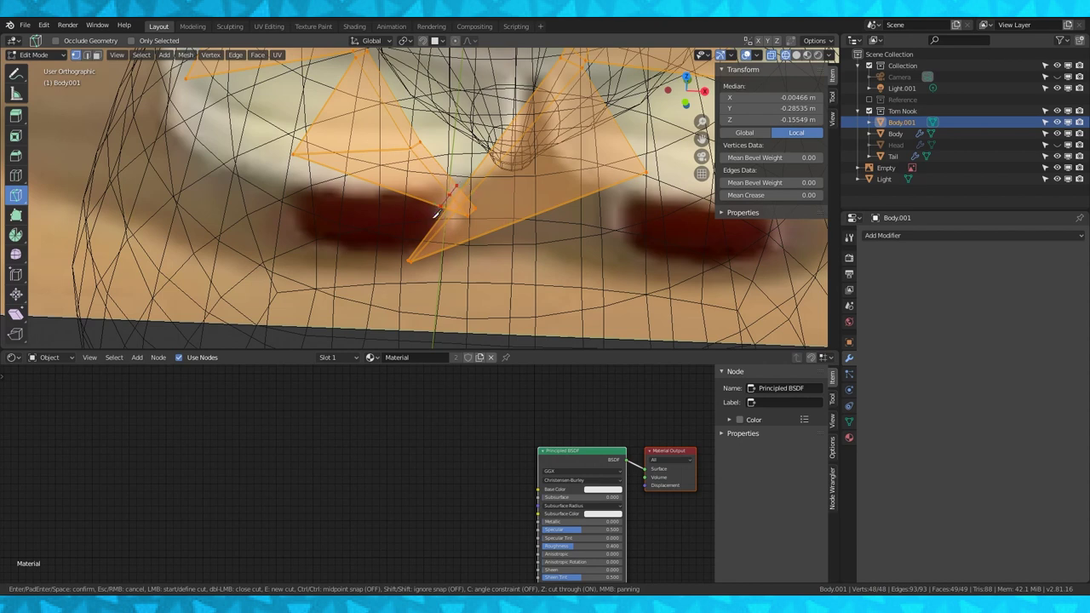
pyautogui.press('Return')
# Select the knife-cut edge loop near the −X half's tip and move it -0.00184 m along Y in solid view
pyautogui.moveTo(476, 215); pyautogui.dragTo(530, 177, button='middle')
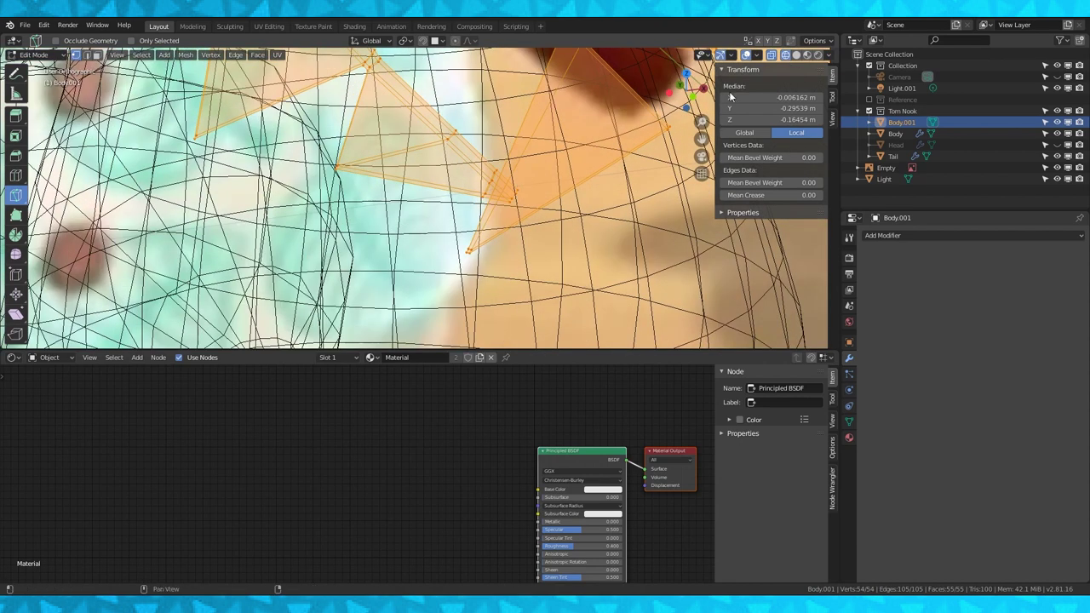
pyautogui.click(800, 55)
pyautogui.press('k')
pyautogui.click(459, 182)
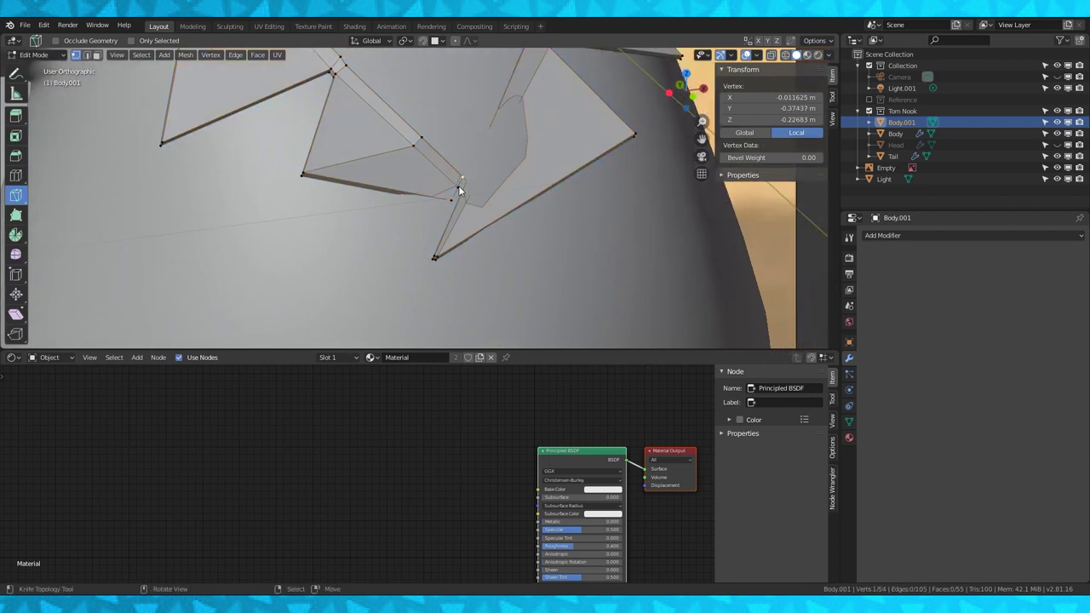
pyautogui.keyDown('alt'); pyautogui.click(457, 191); pyautogui.keyUp('alt')
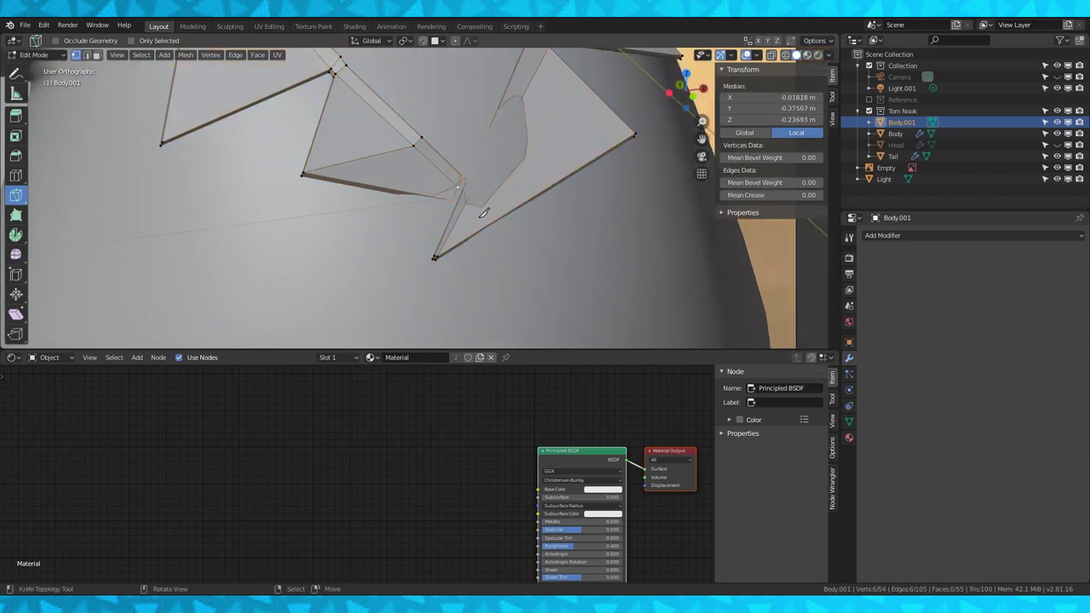
pyautogui.press('g')
pyautogui.press('y')
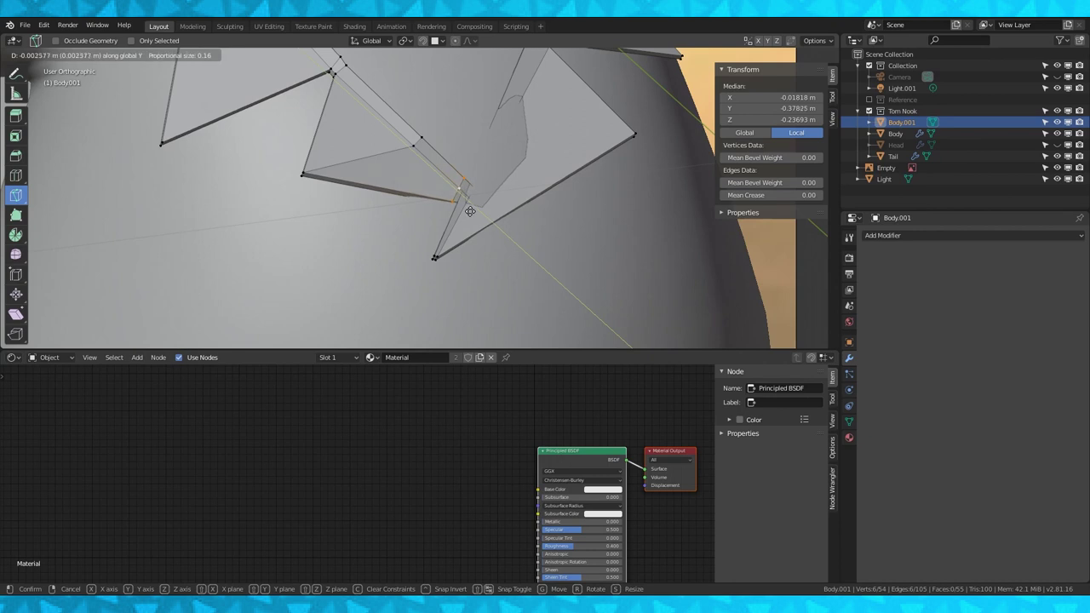
pyautogui.click(469, 211)
# Examine the overlap of the two lapels from several angles, with and without the mesh editing overlay
pyautogui.moveTo(478, 209); pyautogui.dragTo(538, 198, button='middle')
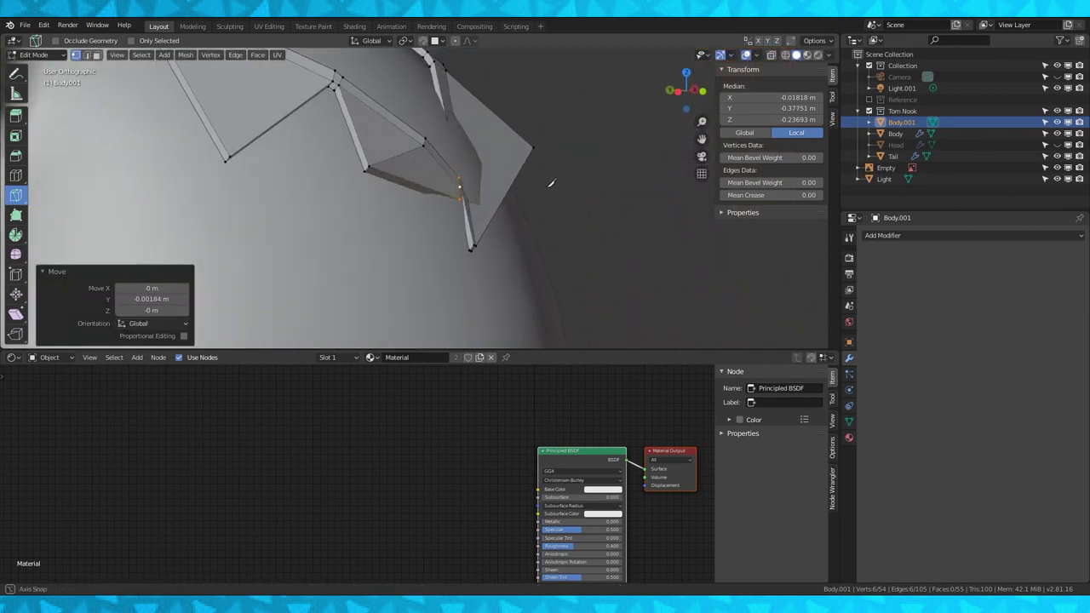
pyautogui.moveTo(551, 184); pyautogui.dragTo(517, 187, button='middle')
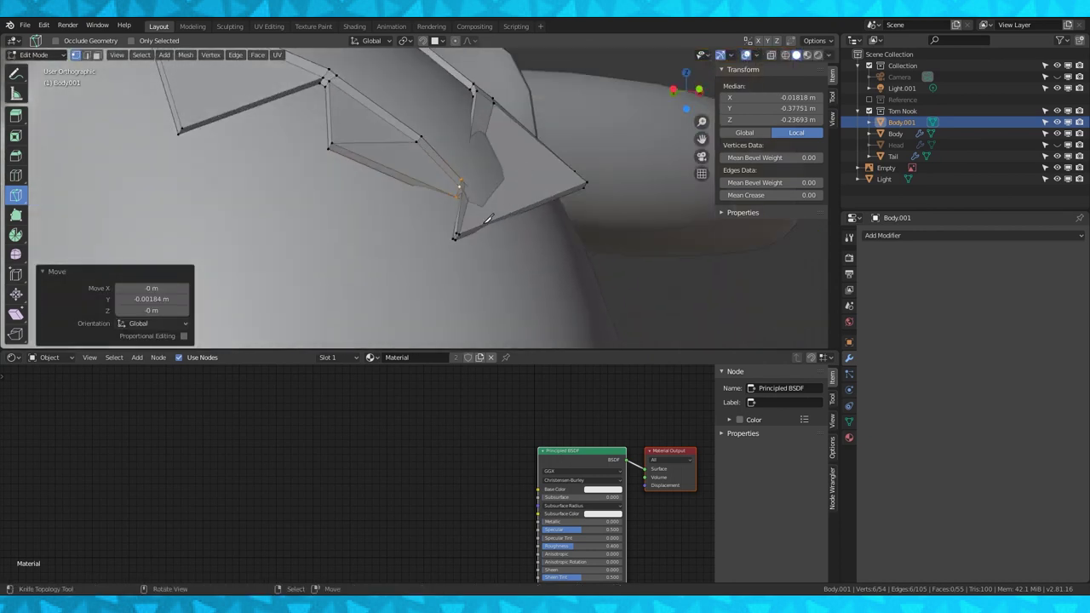
pyautogui.press('Tab')
pyautogui.press('Tab')
pyautogui.press('Tab')
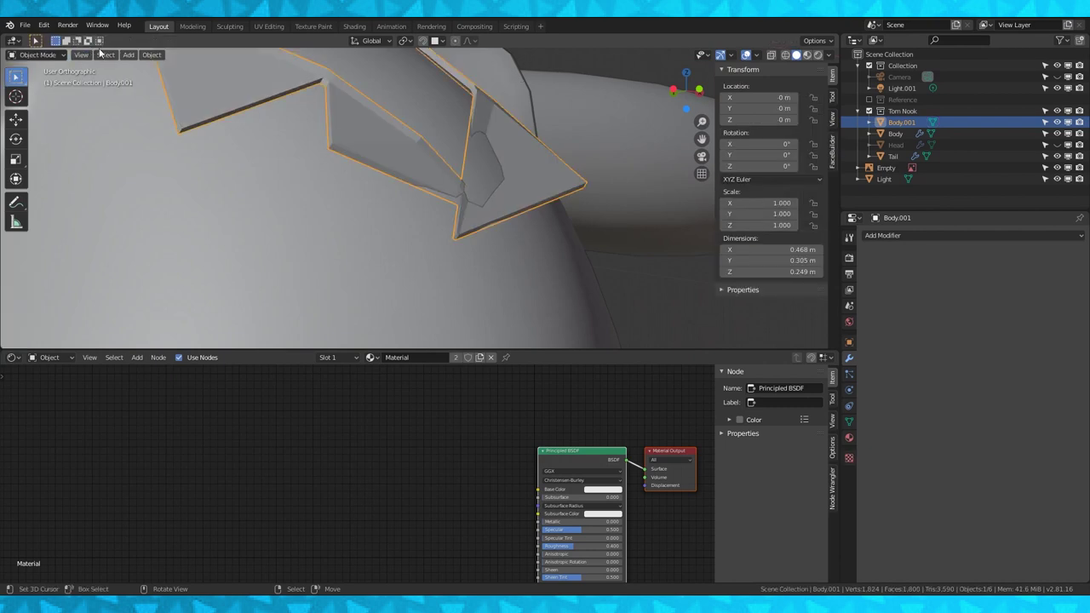
pyautogui.press('Tab')
pyautogui.moveTo(537, 145); pyautogui.dragTo(479, 152, button='middle')
pyautogui.press('Tab')
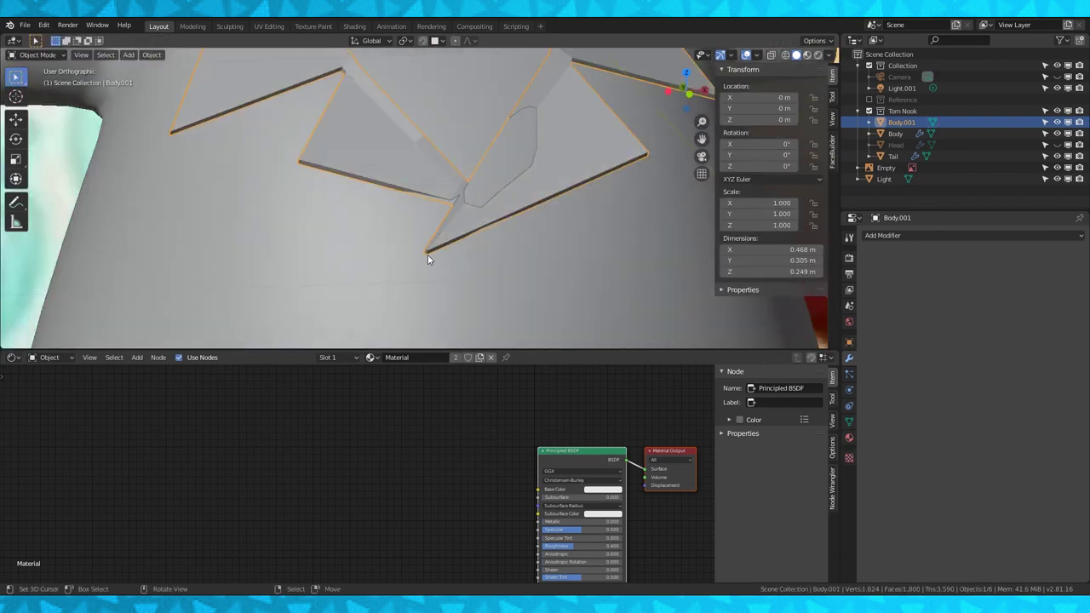
pyautogui.press('Tab')
# Select all linked geometry of the +X half and knife-cut across its lower lapel with Occlude Geometry off
pyautogui.click(16, 78)
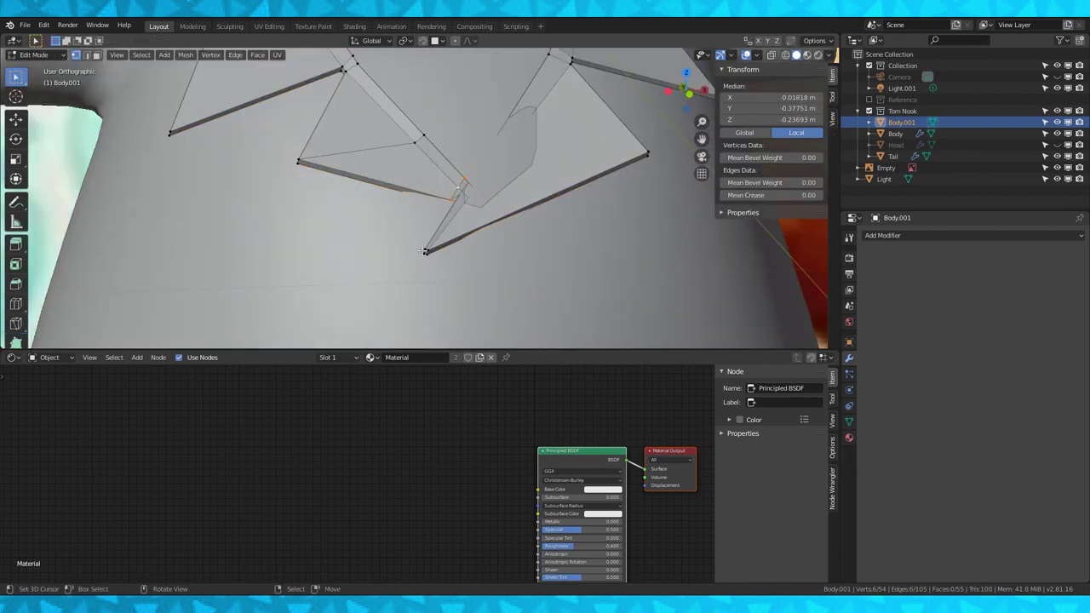
pyautogui.rightClick(426, 252)
pyautogui.hotkey('ctrl', 'l')
pyautogui.moveTo(400, 231); pyautogui.dragTo(381, 228, button='middle')
pyautogui.press('k')
pyautogui.press('Escape')
pyautogui.scroll(-2, 21, 247)
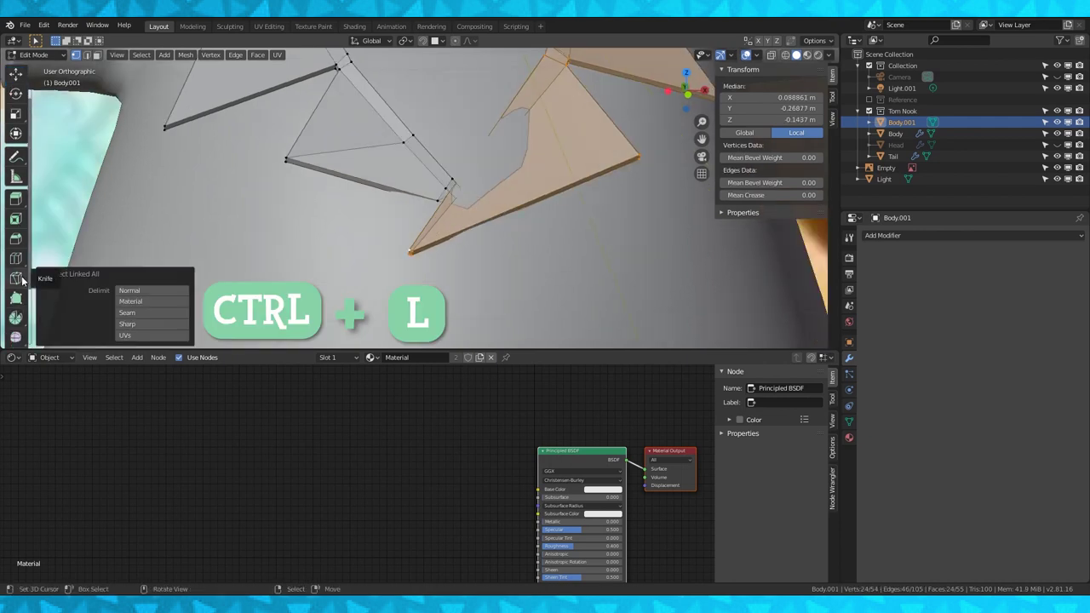
pyautogui.moveTo(427, 237); pyautogui.dragTo(456, 183, button='middle')
pyautogui.hotkey('alt', 'z')
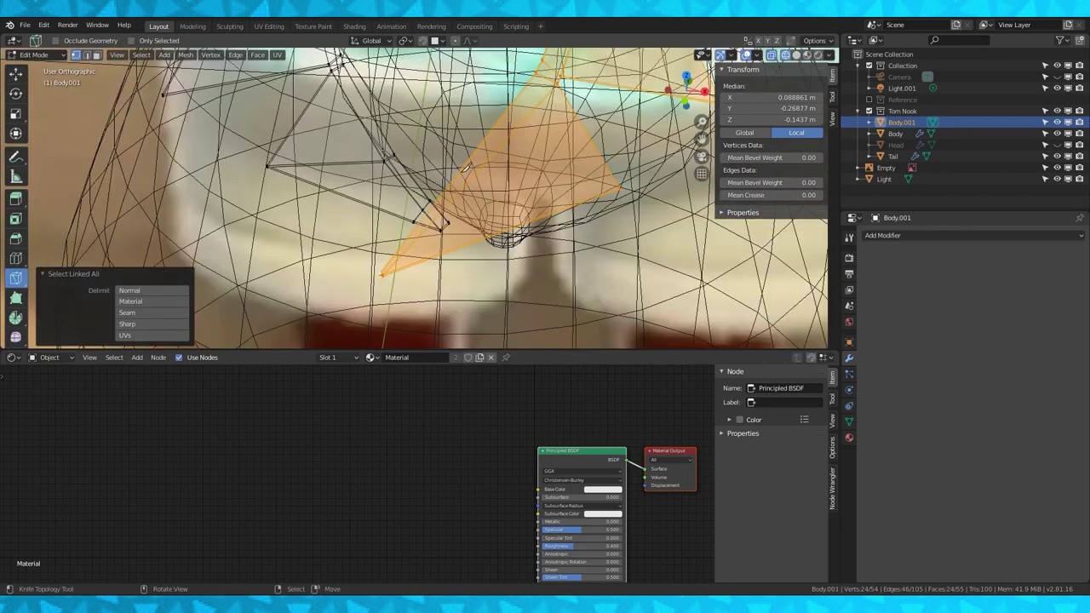
pyautogui.click(482, 161)
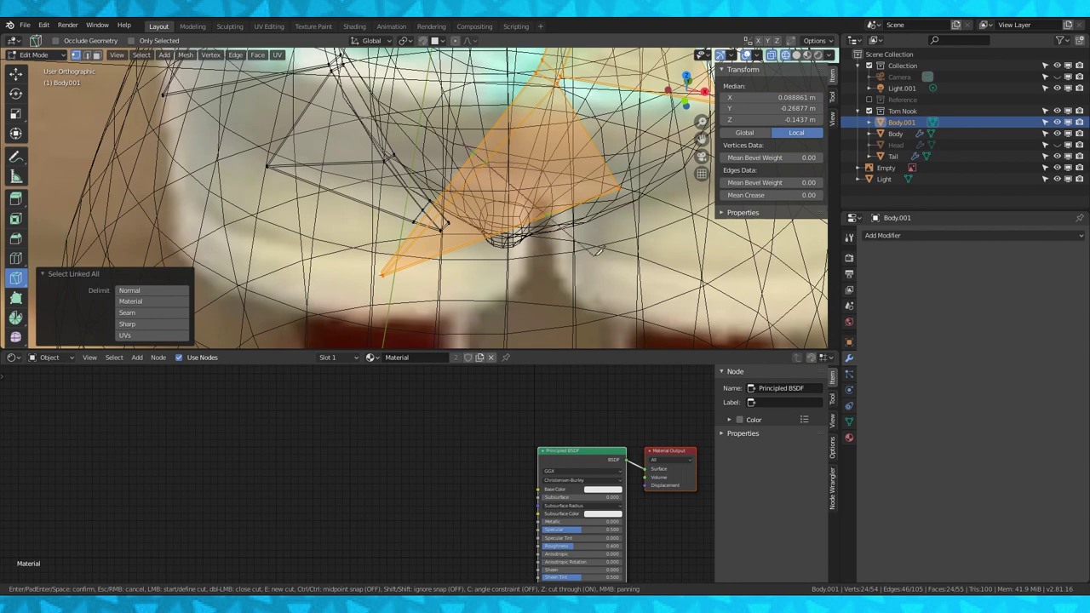
pyautogui.press('Return')
pyautogui.click(797, 55)
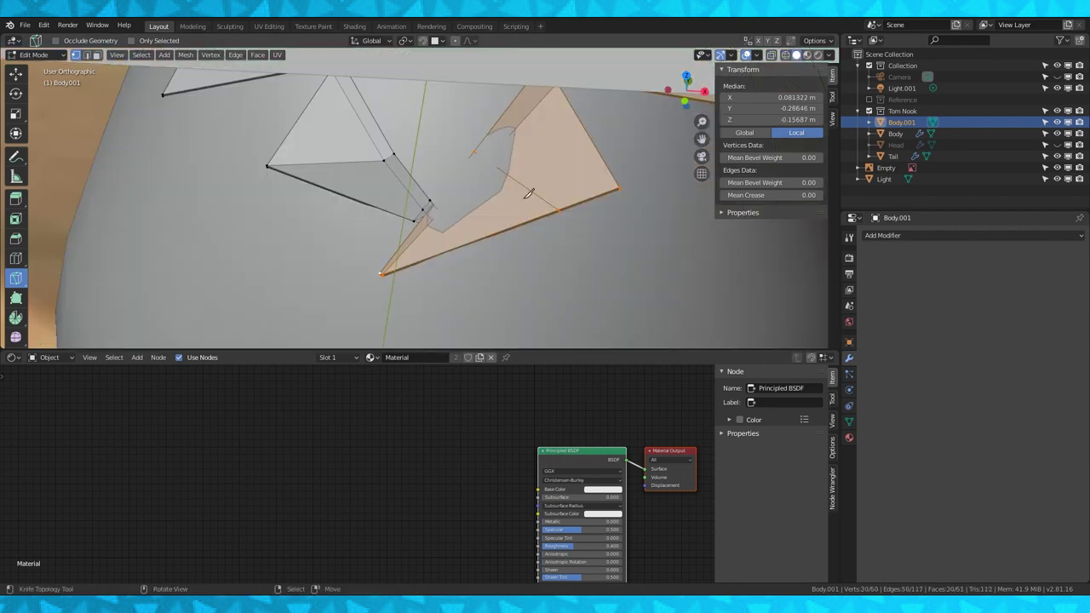
# Move the selected cut geometry on the +X lapel along Y to follow the chest curvature
pyautogui.moveTo(799, 62); pyautogui.dragTo(57, 63, button='middle')
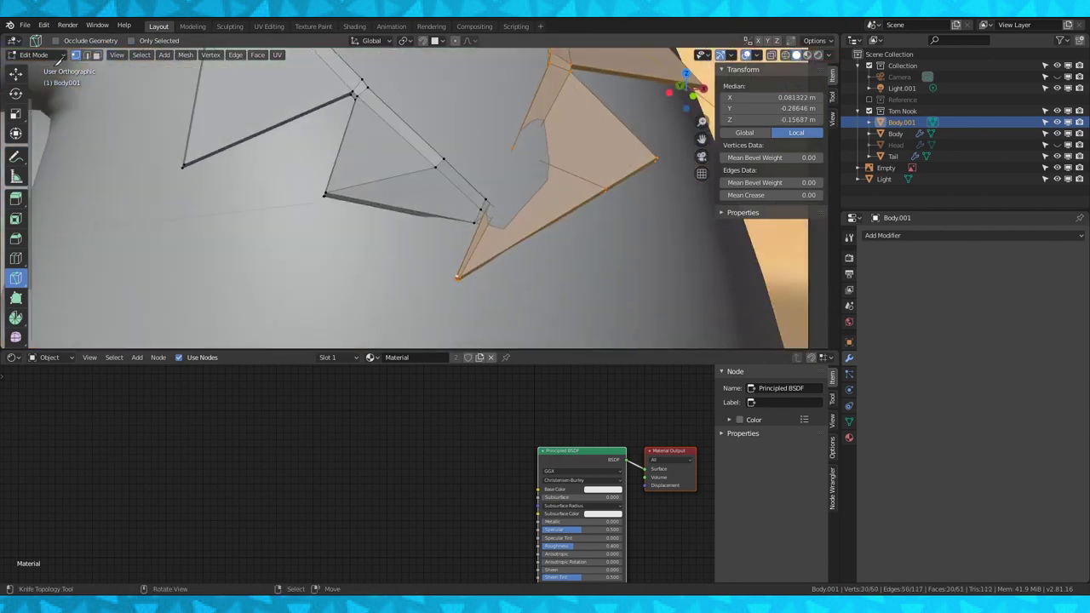
pyautogui.click(16, 75)
pyautogui.moveTo(502, 177); pyautogui.dragTo(551, 221, button='middle')
pyautogui.press('g')
pyautogui.press('y')
pyautogui.click(590, 177)
pyautogui.press('Tab')
pyautogui.press('Tab')
# Select the cut vertex on the +X lapel's neckline edge and move it to about X 0.0335 m, Z -0.1974 m
pyautogui.rightClick(556, 205)
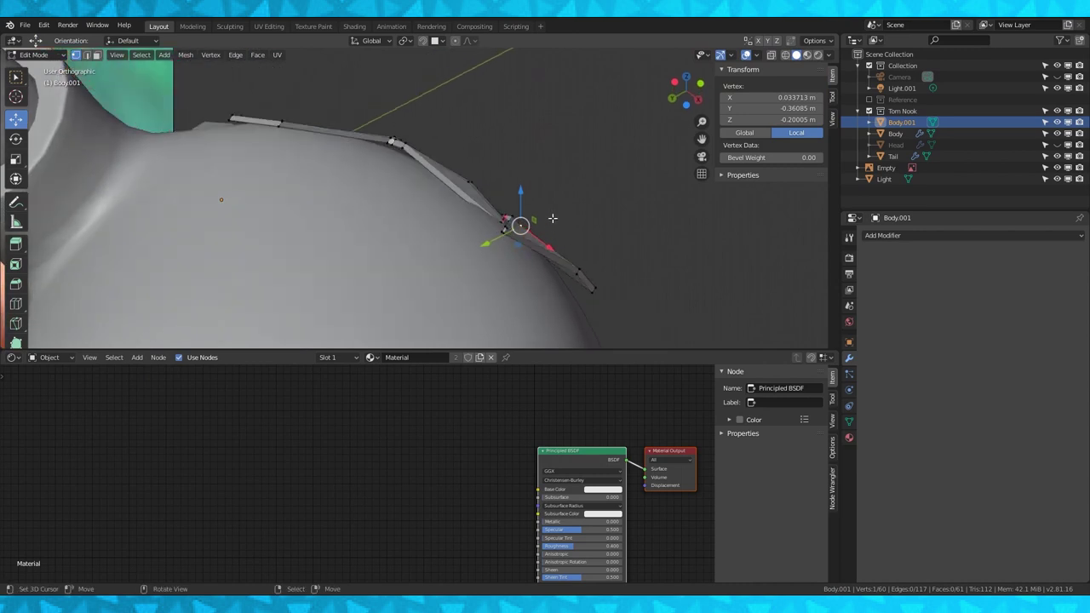
pyautogui.press('g')
pyautogui.click(555, 214)
pyautogui.press('Tab')
pyautogui.press('Tab')
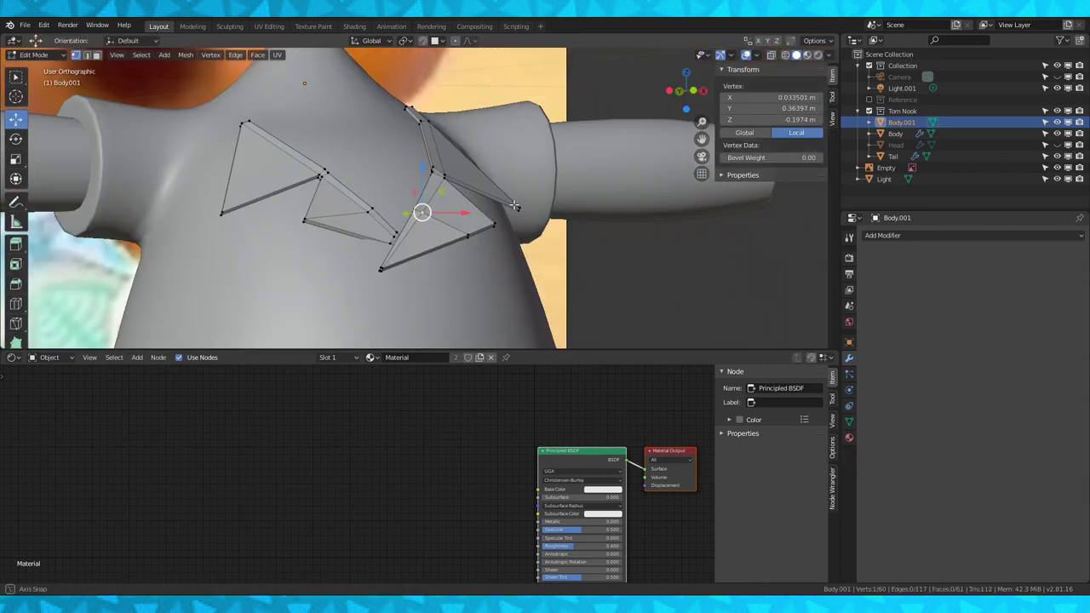
# In wireframe, move three vertices along the +X half onto the body, the last by -0.00192, 0.00807 and -0.00406 m in X, Y and Z
pyautogui.moveTo(421, 213); pyautogui.dragTo(383, 223, button='middle')
pyautogui.press('g')
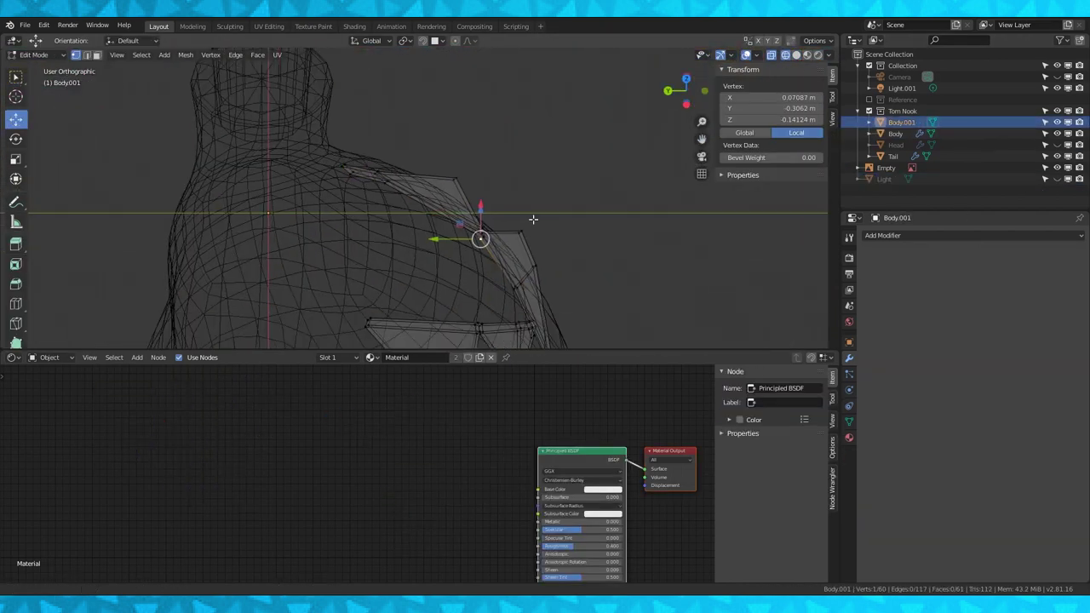
pyautogui.press('g')
pyautogui.click(436, 237)
pyautogui.moveTo(436, 232); pyautogui.dragTo(489, 184, button='middle')
pyautogui.rightClick(433, 223)
pyautogui.press('g')
pyautogui.click(438, 224)
pyautogui.moveTo(411, 108); pyautogui.dragTo(451, 177, button='middle')
pyautogui.rightClick(371, 103)
pyautogui.press('g')
pyautogui.click(375, 115)
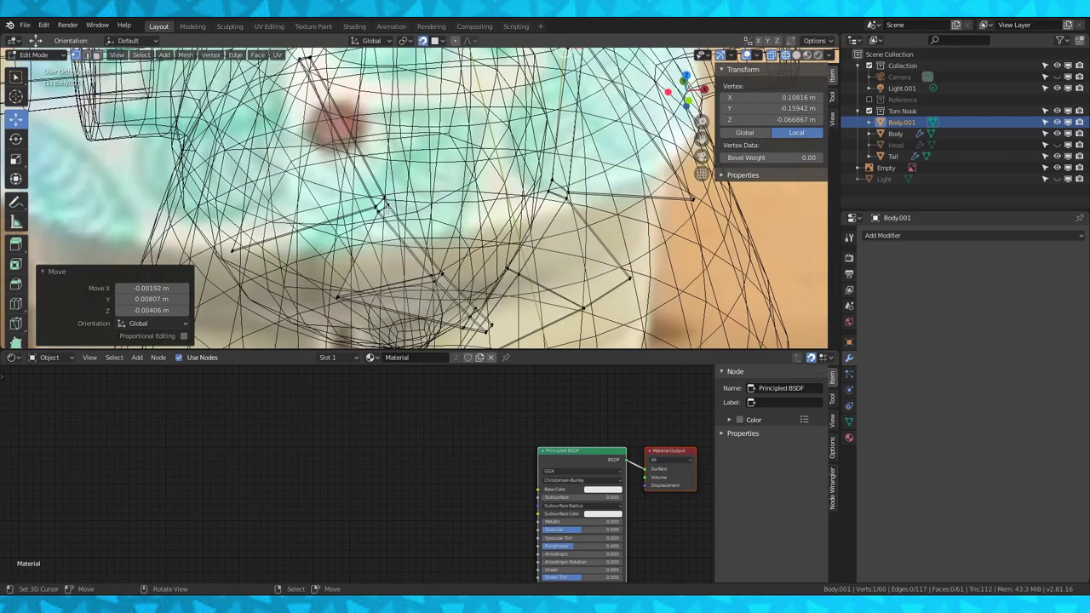
# Snap the −X half's two notch vertices, its upper-end vertex and its mid-lapel neckline vertex onto the body surface
pyautogui.rightClick(384, 209)
pyautogui.press('g')
pyautogui.click(387, 207)
pyautogui.rightClick(383, 200)
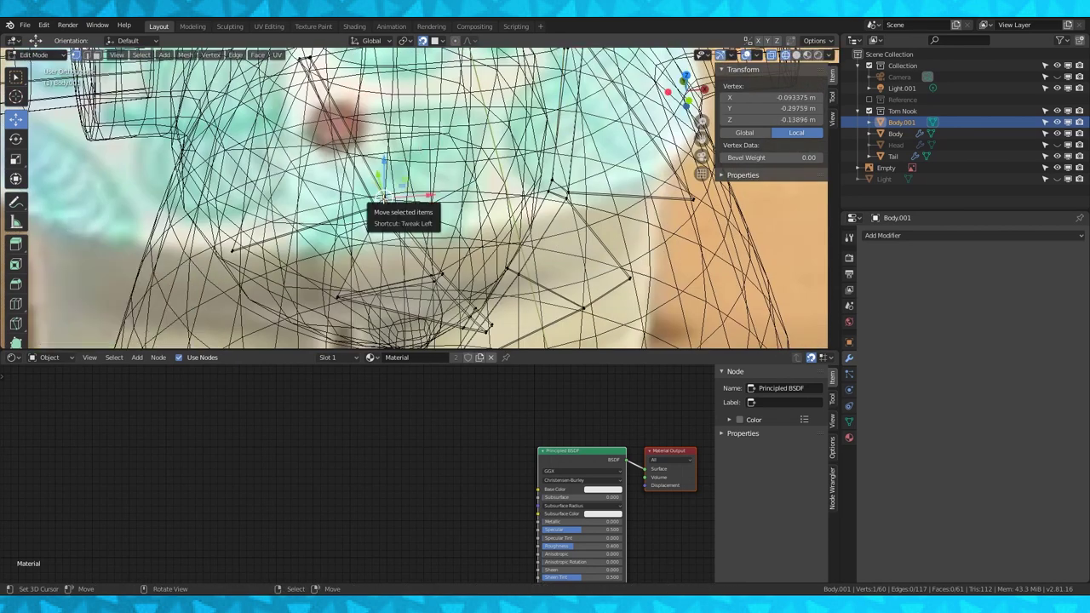
pyautogui.moveTo(383, 199); pyautogui.dragTo(384, 200)
pyautogui.click(384, 199)
pyautogui.rightClick(307, 60)
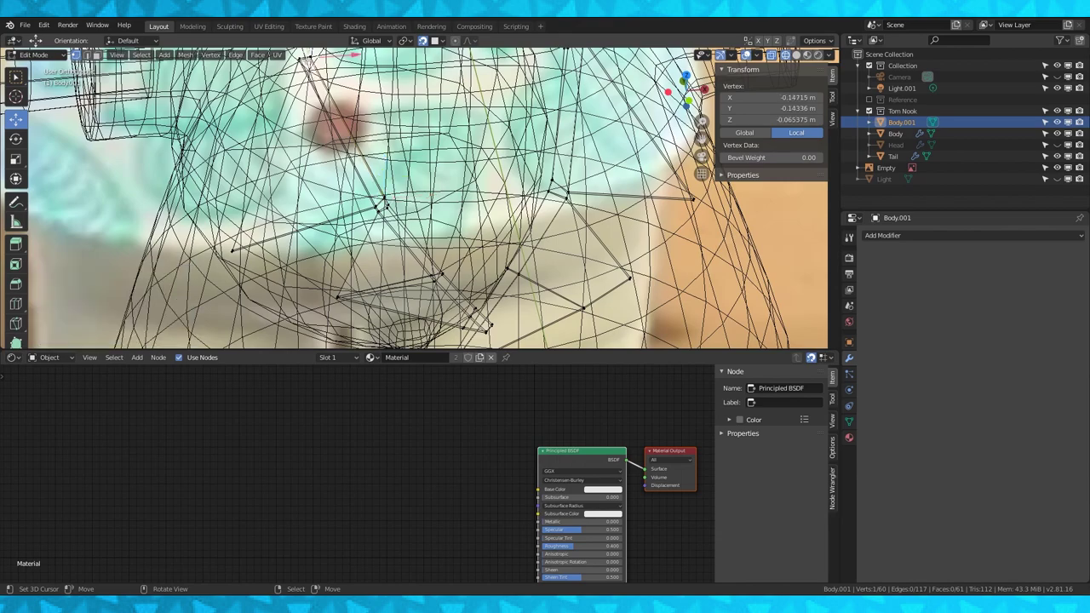
pyautogui.press('g')
pyautogui.click(311, 59)
pyautogui.moveTo(311, 61); pyautogui.dragTo(328, 240, button='middle')
pyautogui.rightClick(284, 238)
pyautogui.moveTo(277, 237); pyautogui.dragTo(278, 236)
pyautogui.click(278, 235)
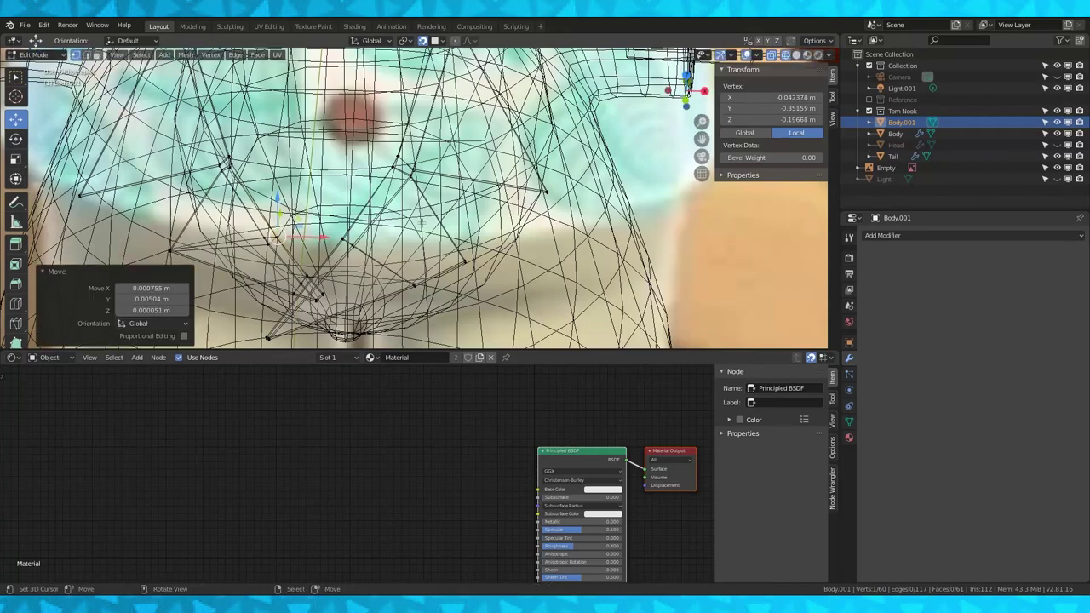
# Return to solid view in Object Mode and add a Subdivision Surface modifier to the collar
pyautogui.click(796, 55)
pyautogui.scroll(-4, 526, 243)
pyautogui.press('Tab')
pyautogui.moveTo(525, 242); pyautogui.dragTo(562, 209, button='middle')
pyautogui.click(951, 236)
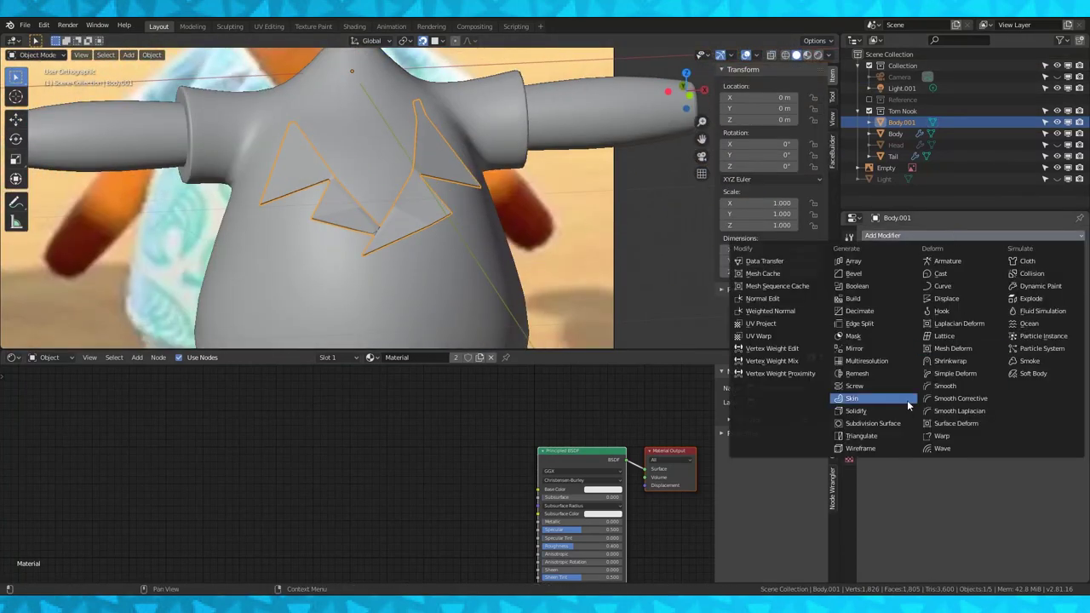
pyautogui.click(873, 423)
# Select the whole collar and knife-cut across its lapel tips with Occlude Geometry off
pyautogui.press('Tab')
pyautogui.scroll(3, 539, 239)
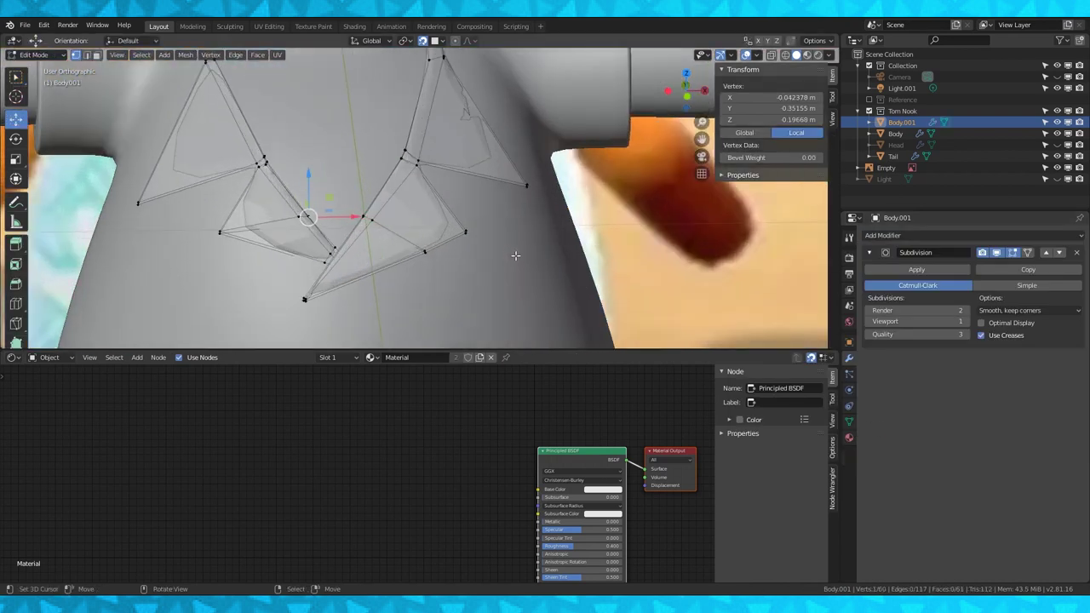
pyautogui.press('a')
pyautogui.moveTo(512, 235); pyautogui.dragTo(506, 250, button='middle')
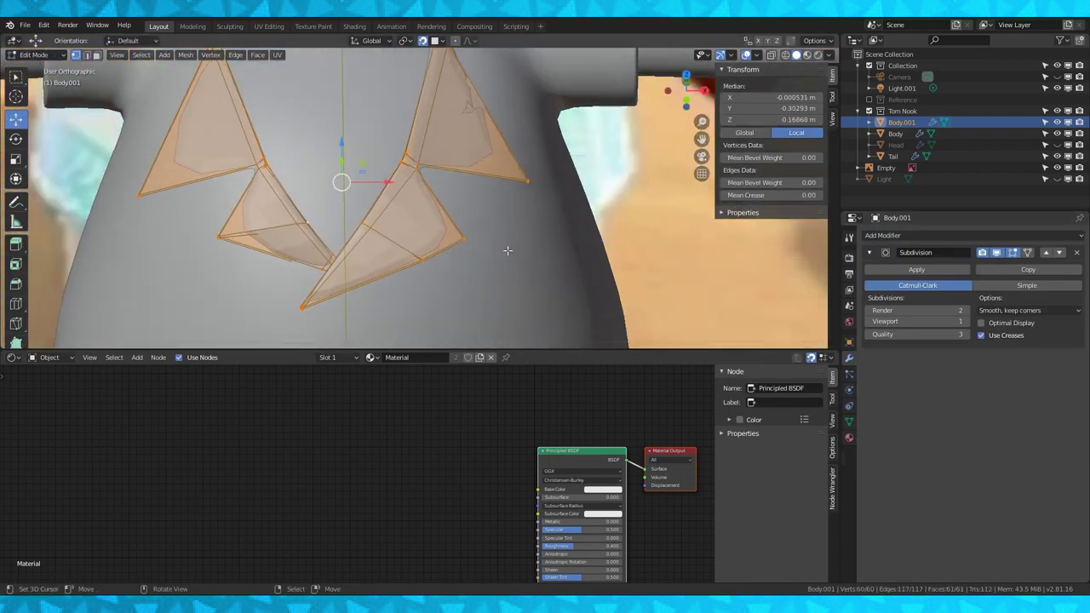
pyautogui.press('k')
pyautogui.scroll(-2, 24, 281)
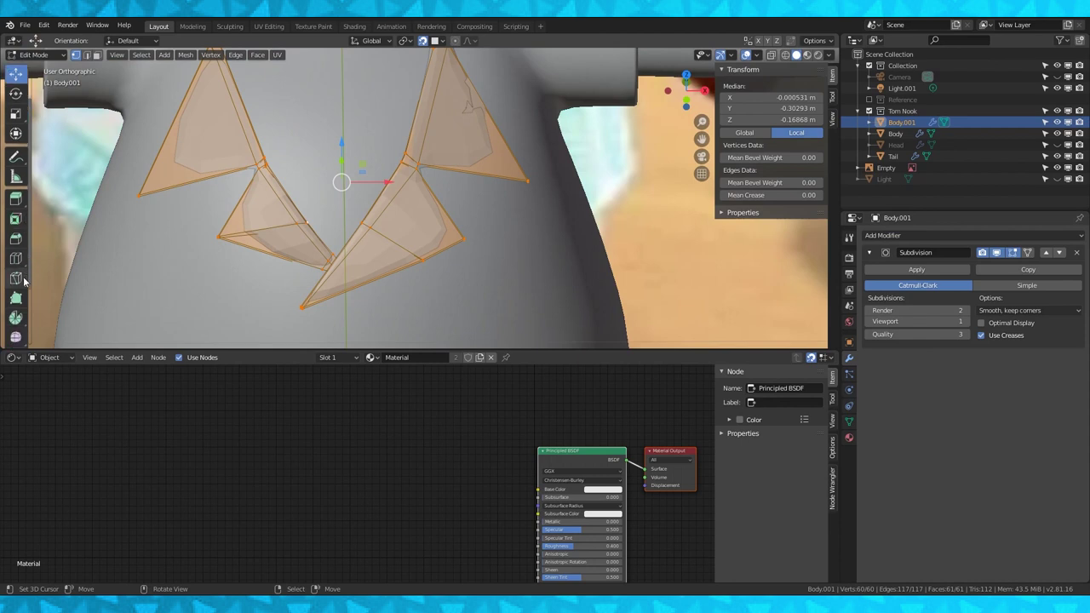
pyautogui.click(13, 281)
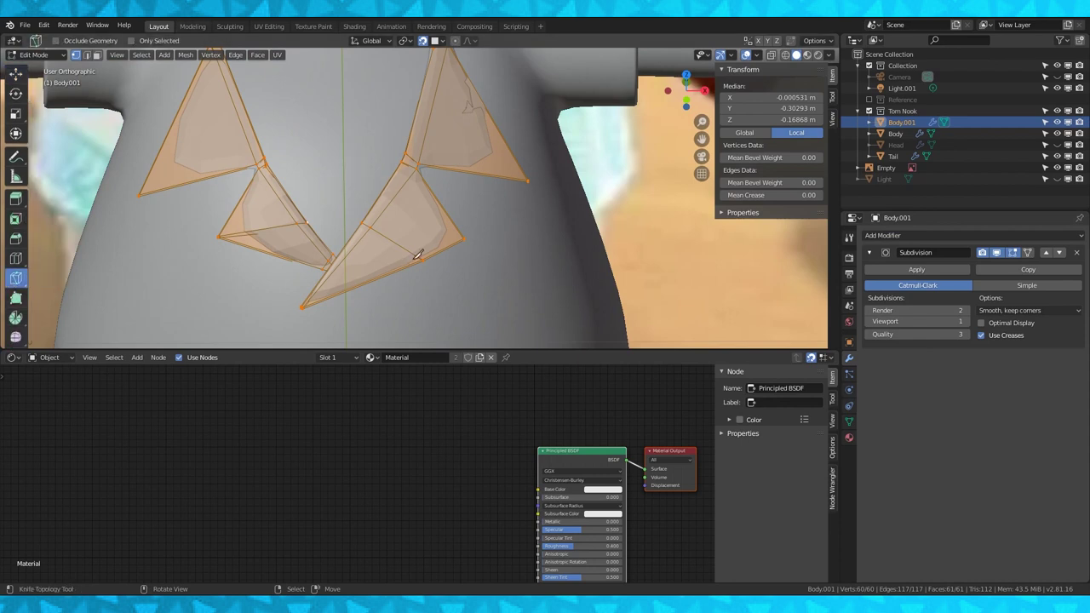
pyautogui.click(461, 237)
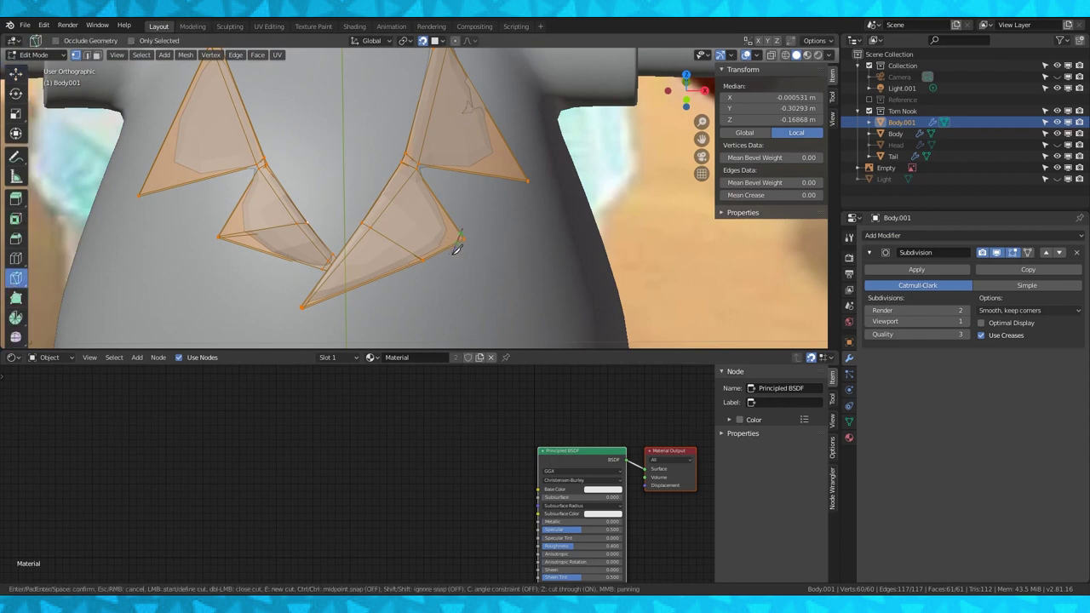
pyautogui.click(517, 195)
pyautogui.press('Return')
pyautogui.press('Return')
pyautogui.scroll(-2, 304, 228)
pyautogui.press('Tab')
pyautogui.moveTo(304, 228)
pyautogui.mouseDown(button='middle')
pyautogui.moveTo(606, 217)
pyautogui.moveTo(576, 204)
pyautogui.moveTo(560, 171)
pyautogui.mouseUp(button='middle')
# In wireframe with snapping to faces, move the inner notch vertices of the −X half onto the body surface
pyautogui.press('Tab')
pyautogui.scroll(3, 606, 216)
pyautogui.scroll(-3, 606, 216)
pyautogui.scroll(3, 577, 204)
pyautogui.hotkey('shift', 'z')
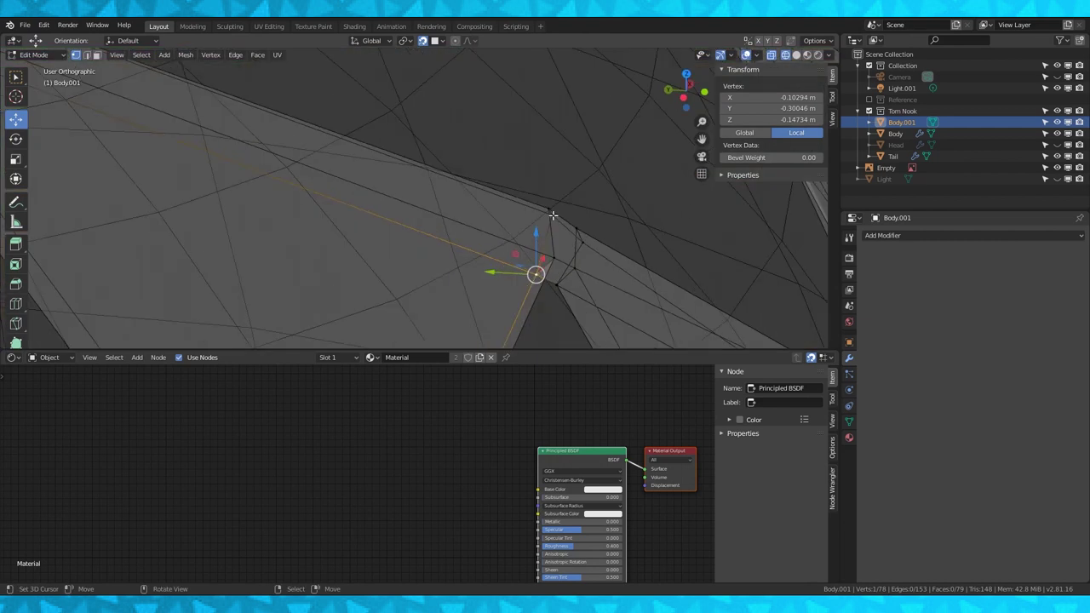
pyautogui.click(552, 213)
pyautogui.moveTo(552, 213); pyautogui.dragTo(462, 226, button='middle')
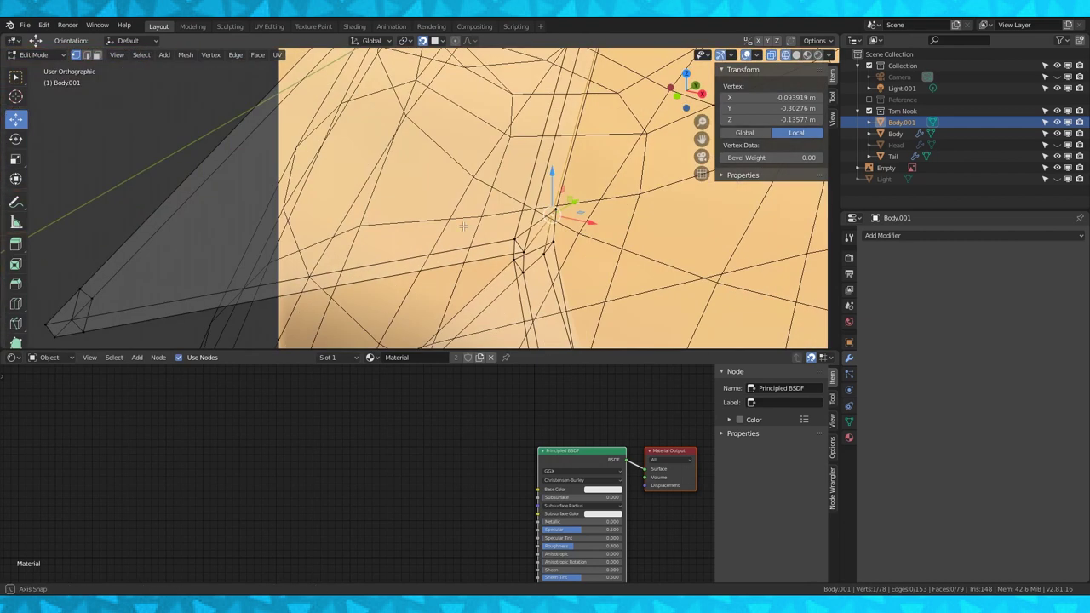
pyautogui.click(439, 41)
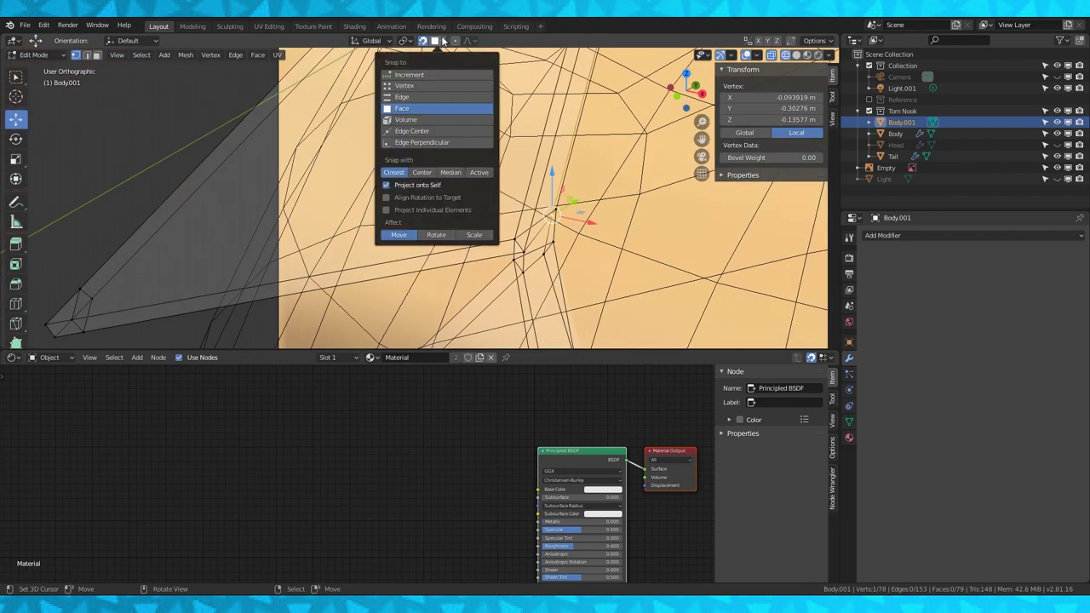
pyautogui.moveTo(522, 205)
pyautogui.mouseDown(button='middle')
pyautogui.moveTo(553, 192)
pyautogui.moveTo(549, 222)
pyautogui.moveTo(575, 215)
pyautogui.moveTo(569, 183)
pyautogui.moveTo(494, 226)
pyautogui.moveTo(619, 206)
pyautogui.moveTo(502, 211)
pyautogui.moveTo(516, 219)
pyautogui.moveTo(511, 247)
pyautogui.moveTo(528, 223)
pyautogui.moveTo(454, 218)
pyautogui.moveTo(511, 213)
pyautogui.moveTo(409, 148)
pyautogui.moveTo(469, 212)
pyautogui.moveTo(448, 211)
pyautogui.moveTo(529, 183)
pyautogui.mouseUp(button='middle')
pyautogui.press('g')
pyautogui.click(555, 224)
pyautogui.rightClick(576, 205)
pyautogui.press('g')
pyautogui.click(572, 210)
# Move four more collar vertices onto the body, the last at the +X half's shoulder end by -0.00268, 0.00258 and -0.00563 m in X, Y and Z
pyautogui.scroll(3, 537, 205)
pyautogui.rightClick(531, 201)
pyautogui.press('g')
pyautogui.click(504, 216)
pyautogui.rightClick(511, 256)
pyautogui.press('g')
pyautogui.click(516, 243)
pyautogui.rightClick(491, 219)
pyautogui.press('g')
pyautogui.click(494, 215)
pyautogui.hotkey('shift', 'z')
pyautogui.rightClick(469, 212)
pyautogui.press('g')
pyautogui.click(446, 213)
pyautogui.scroll(-3, 528, 184)
pyautogui.click(808, 55)
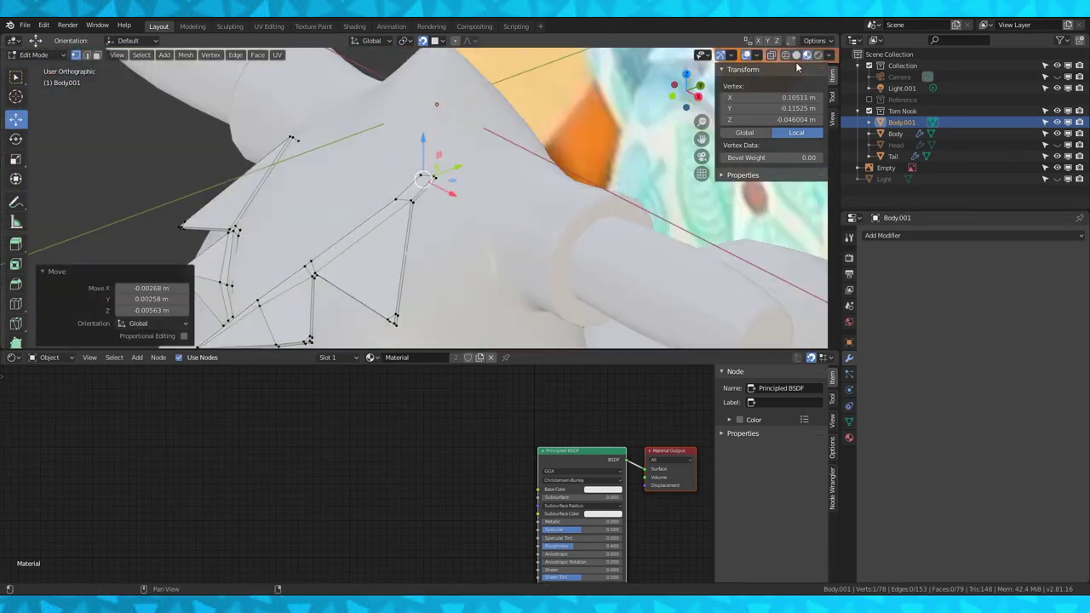
# Add a loop cut beside the notch on the +X half's rim and check the collar on the body
pyautogui.press('Tab')
pyautogui.moveTo(596, 170); pyautogui.dragTo(511, 204, button='middle')
pyautogui.scroll(-4, 511, 204)
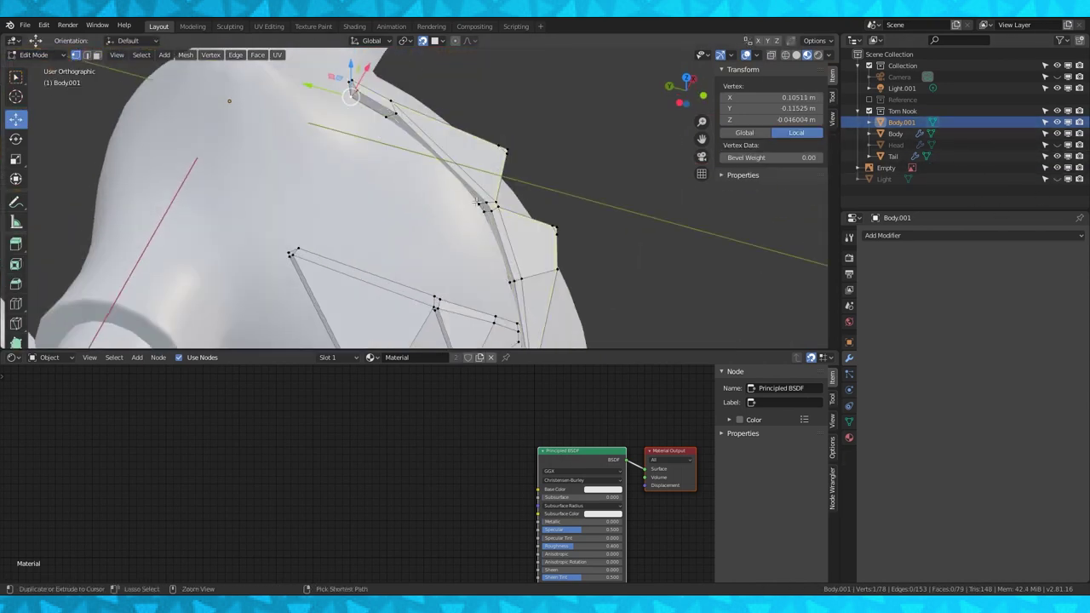
pyautogui.hotkey('ctrl', 'r')
pyautogui.click(480, 207)
pyautogui.click(479, 209)
pyautogui.scroll(2, 493, 161)
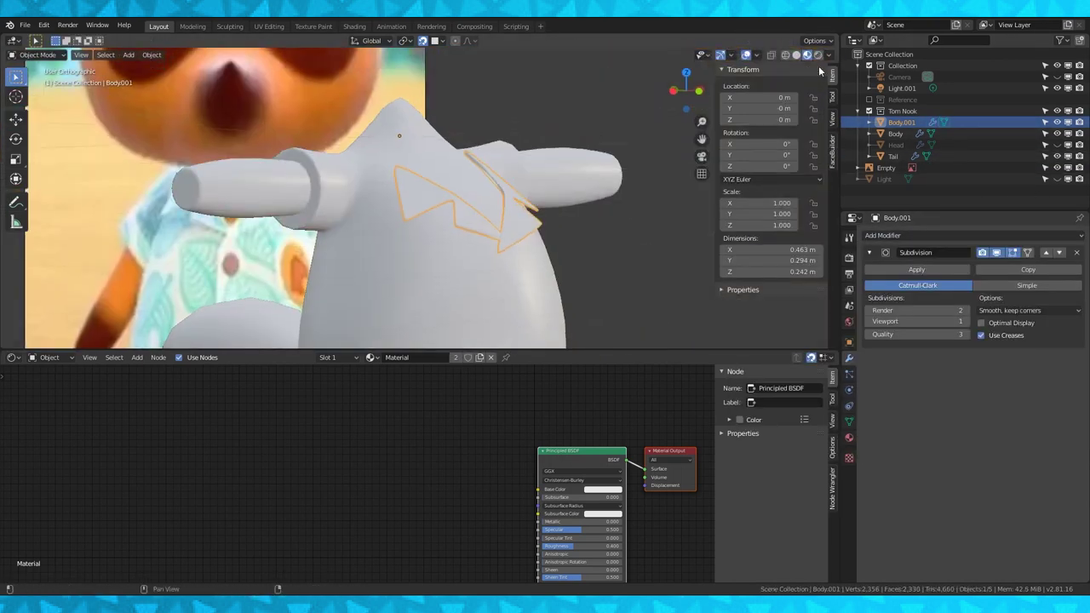
pyautogui.scroll(-3, 561, 190)
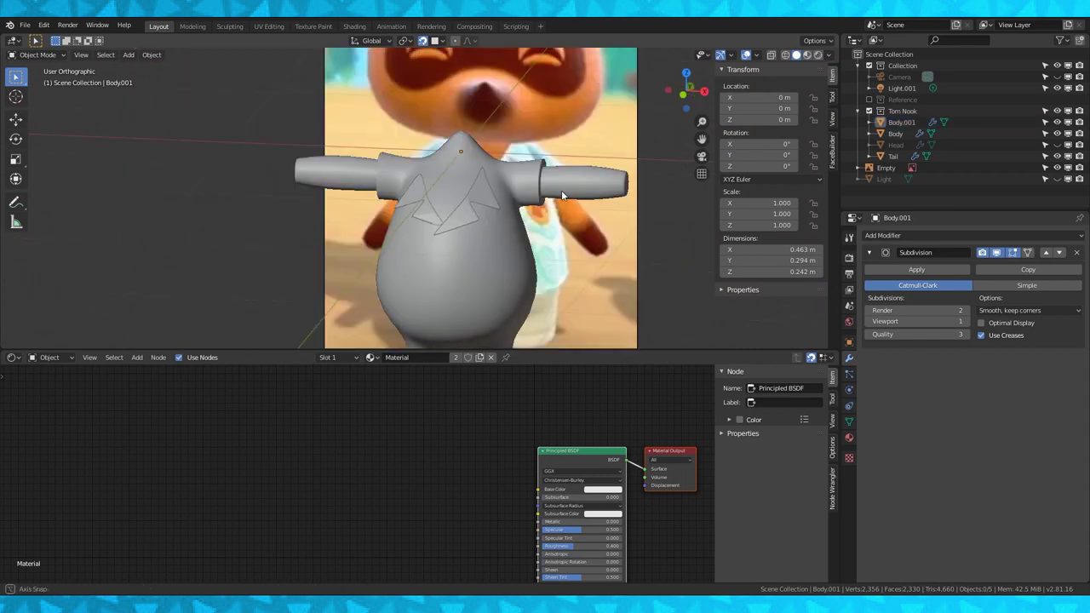
pyautogui.moveTo(562, 190); pyautogui.dragTo(595, 193, button='middle')
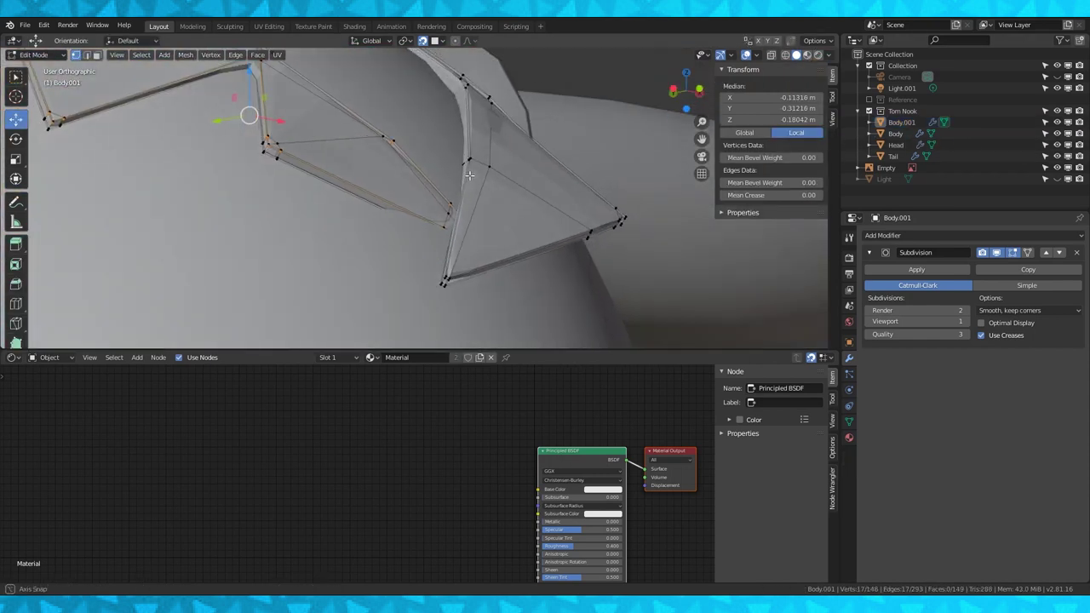
# Examine how the collar sits on the body from several angles and compare it with the front-view reference
pyautogui.moveTo(439, 228); pyautogui.dragTo(501, 252, button='middle')
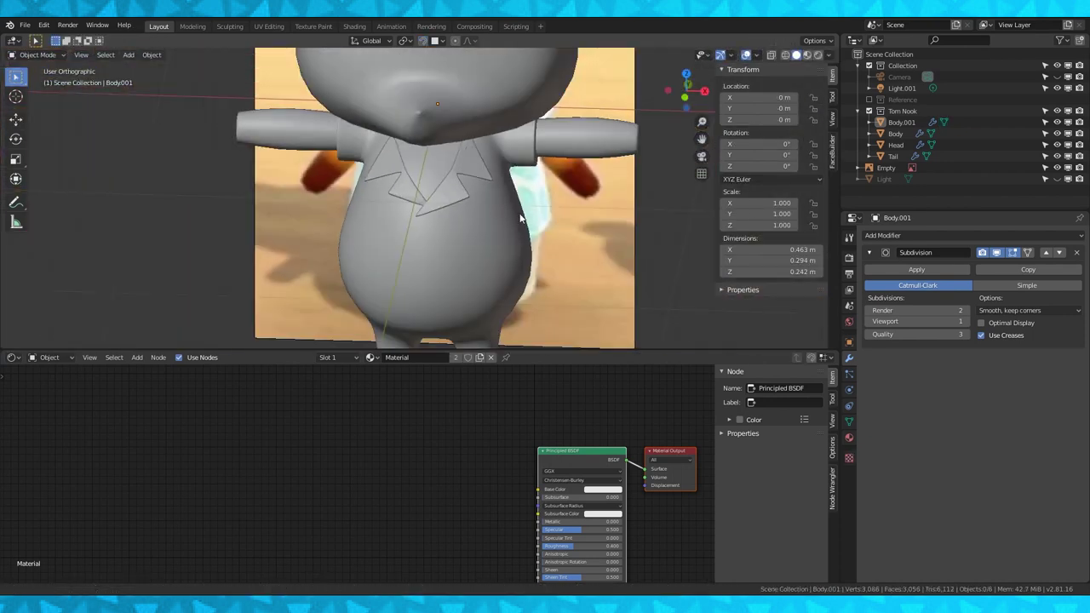
pyautogui.scroll(-4, 449, 122)
pyautogui.moveTo(521, 214)
pyautogui.mouseDown(button='middle')
pyautogui.moveTo(449, 122)
pyautogui.moveTo(439, 156)
pyautogui.moveTo(412, 147)
pyautogui.mouseUp(button='middle')
pyautogui.hotkey('shift', 'z')
pyautogui.press('KP_1')
pyautogui.scroll(2, 491, 173)
pyautogui.hotkey('shift', 'z')
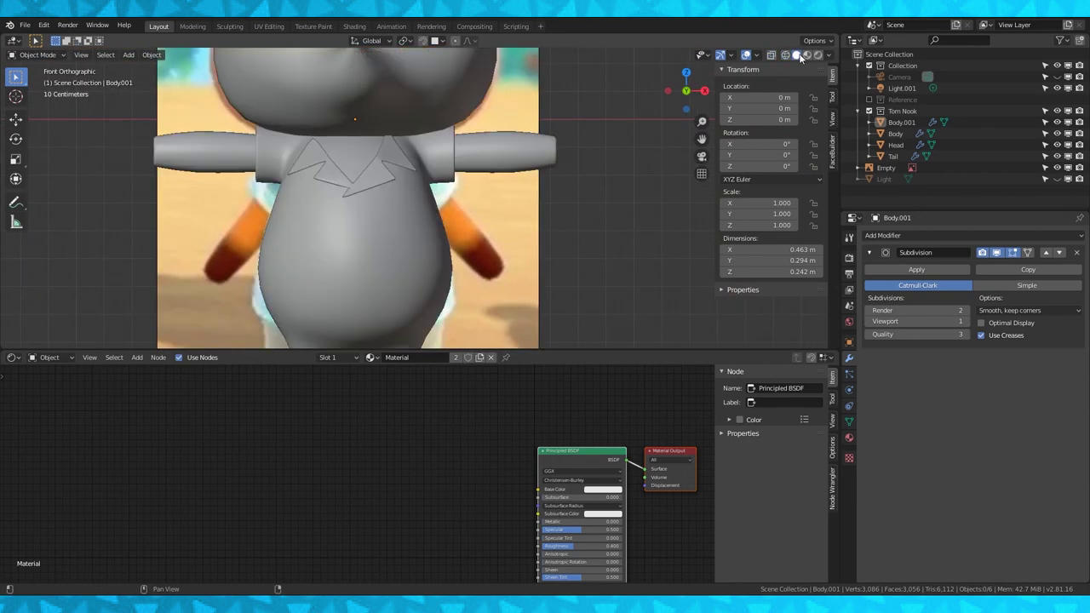
pyautogui.moveTo(491, 178); pyautogui.dragTo(339, 194, button='middle')
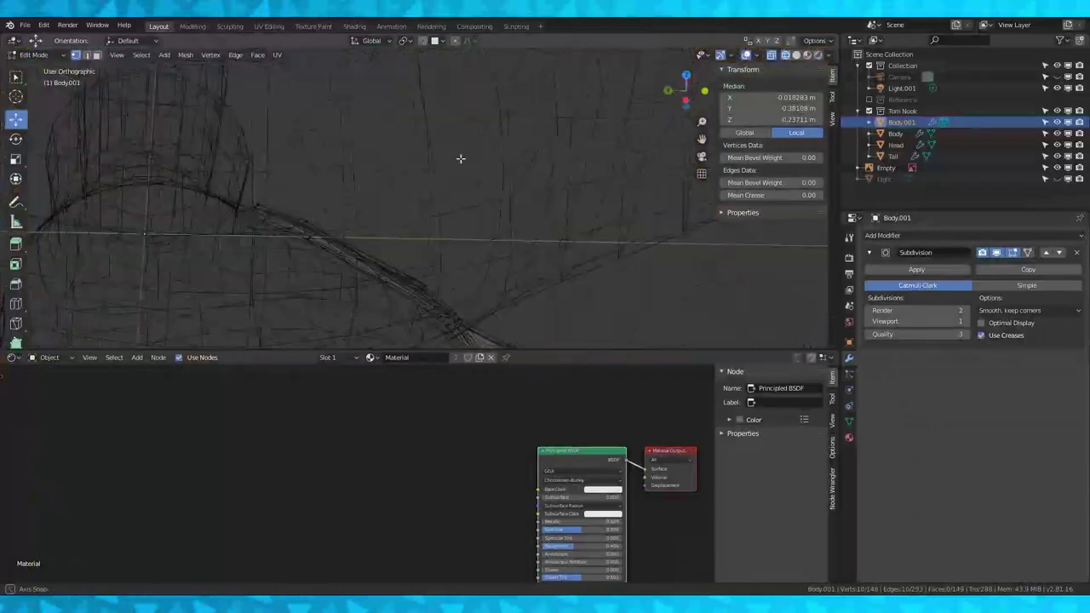
# Extrude the faces at the collar's −X shoulder end about 0.03 m along their normal toward the back of the neck
pyautogui.moveTo(460, 161); pyautogui.dragTo(389, 245, button='middle')
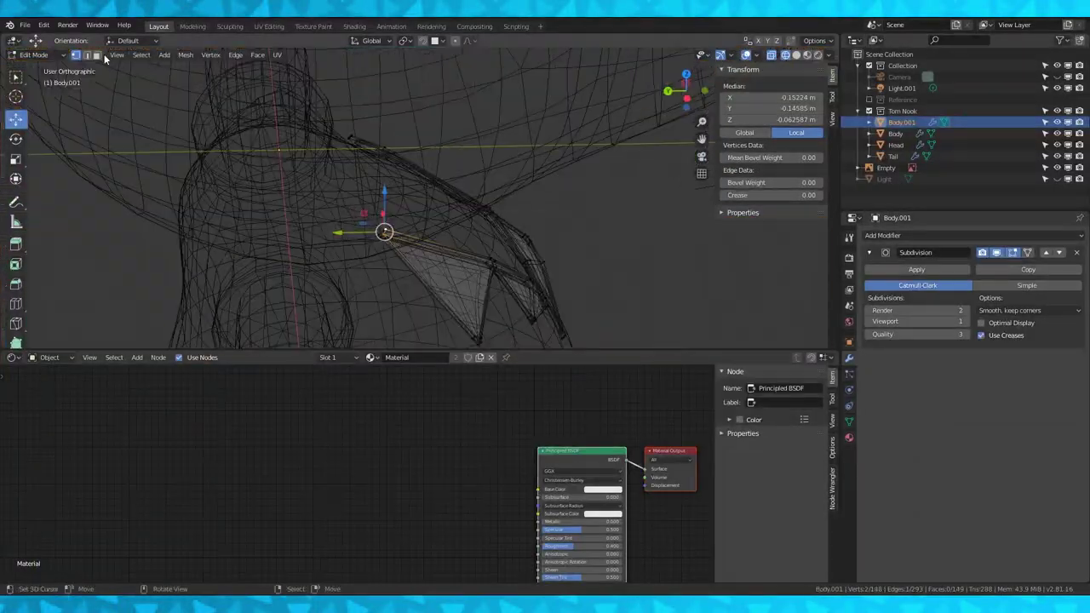
pyautogui.moveTo(383, 231); pyautogui.dragTo(377, 173, button='middle')
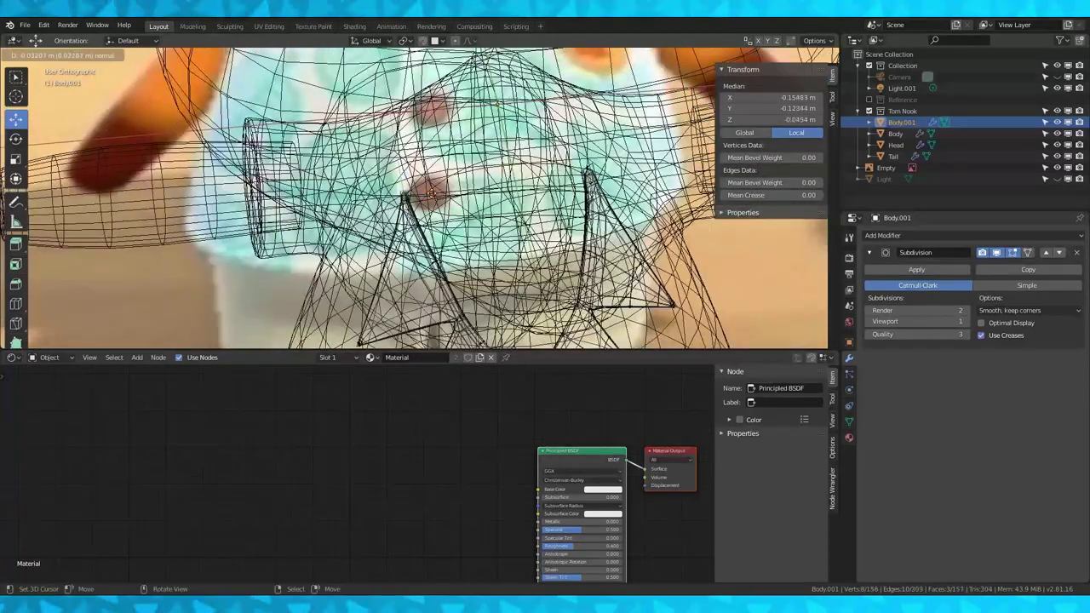
pyautogui.press('Return')
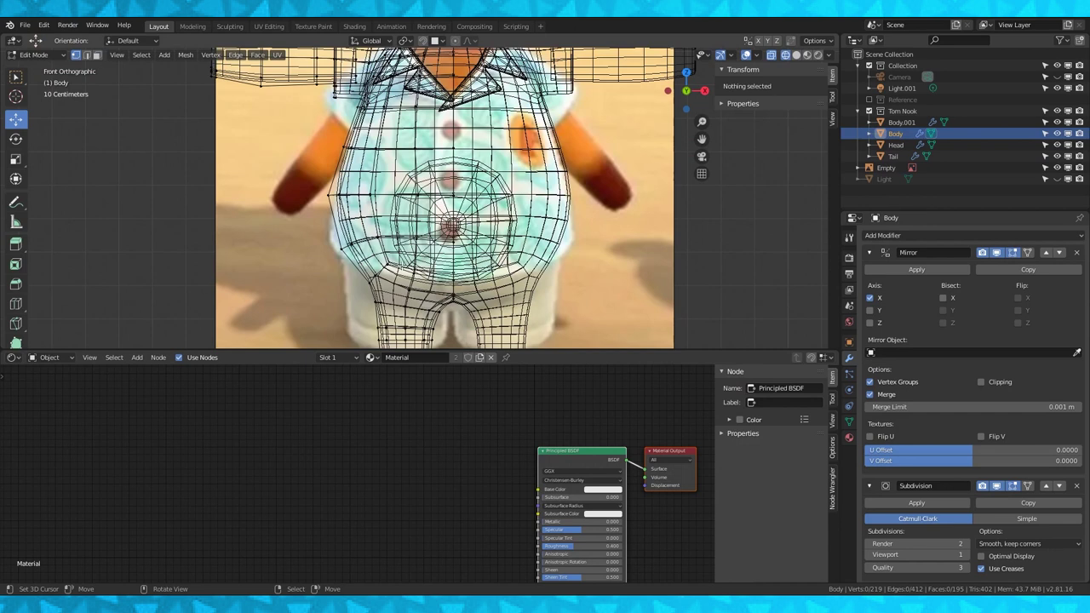
# Duplicate the body's horizontal edge loop at waist height in place and separate the copy into its own object
pyautogui.keyDown('alt'); pyautogui.click(381, 198); pyautogui.keyUp('alt')
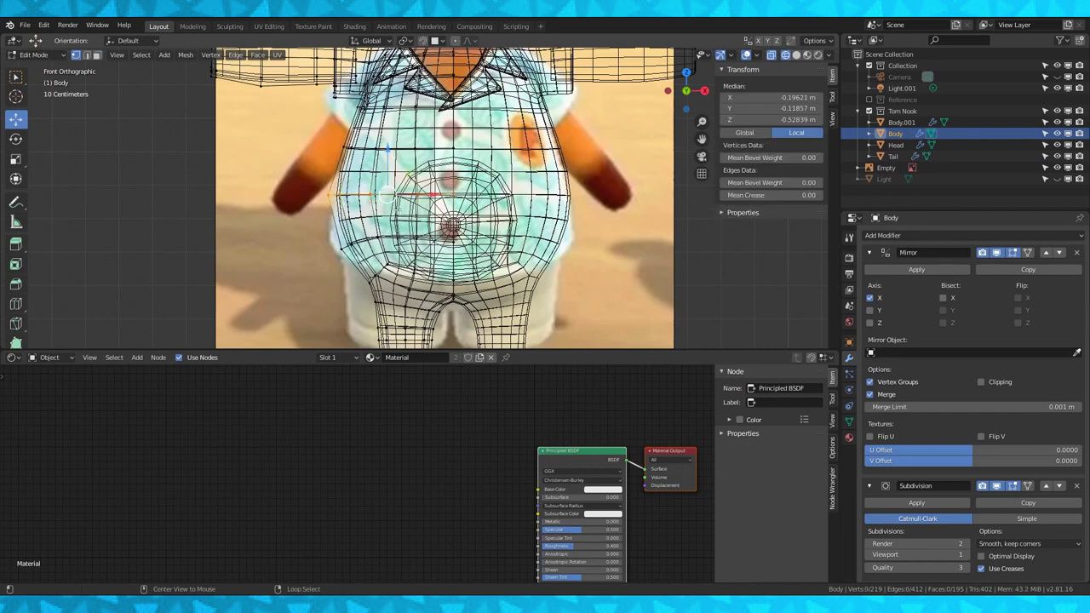
pyautogui.moveTo(381, 198); pyautogui.dragTo(446, 225, button='middle')
pyautogui.press('KP_1')
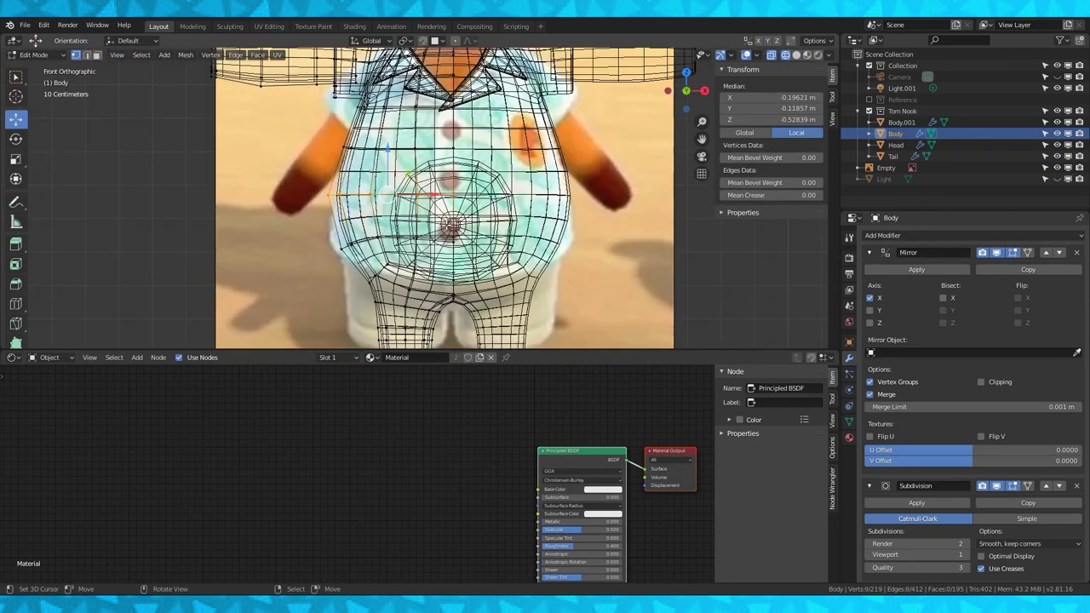
pyautogui.hotkey('shift', 'd')
pyautogui.press('Escape')
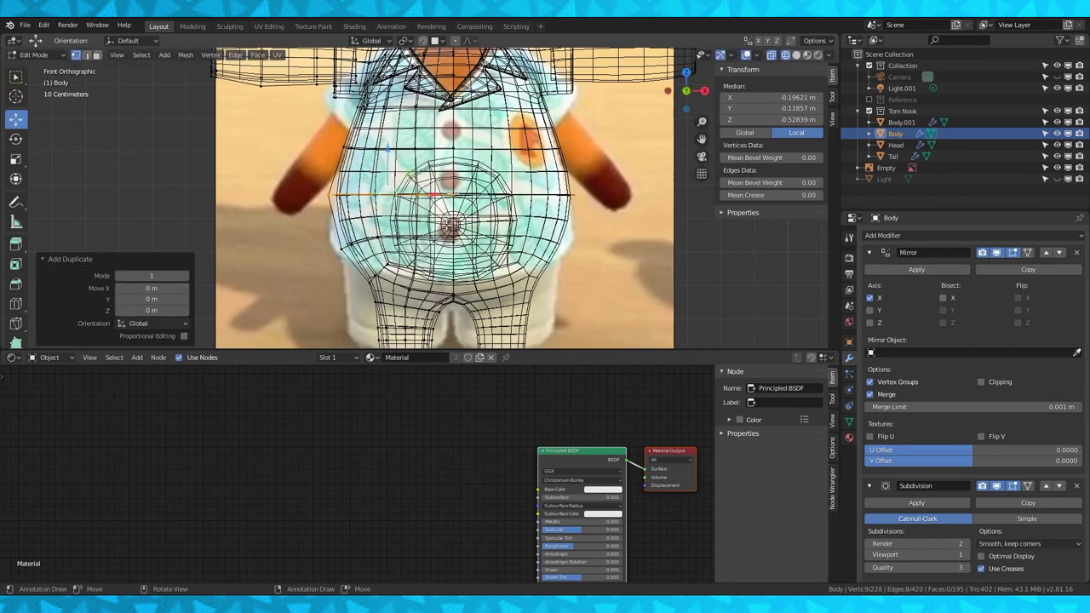
pyautogui.press('p')
pyautogui.click(447, 224)
# Rename the Body.001 object as Collar
pyautogui.click(912, 124)
pyautogui.scroll(-3, 673, 153)
pyautogui.doubleClick(913, 123)
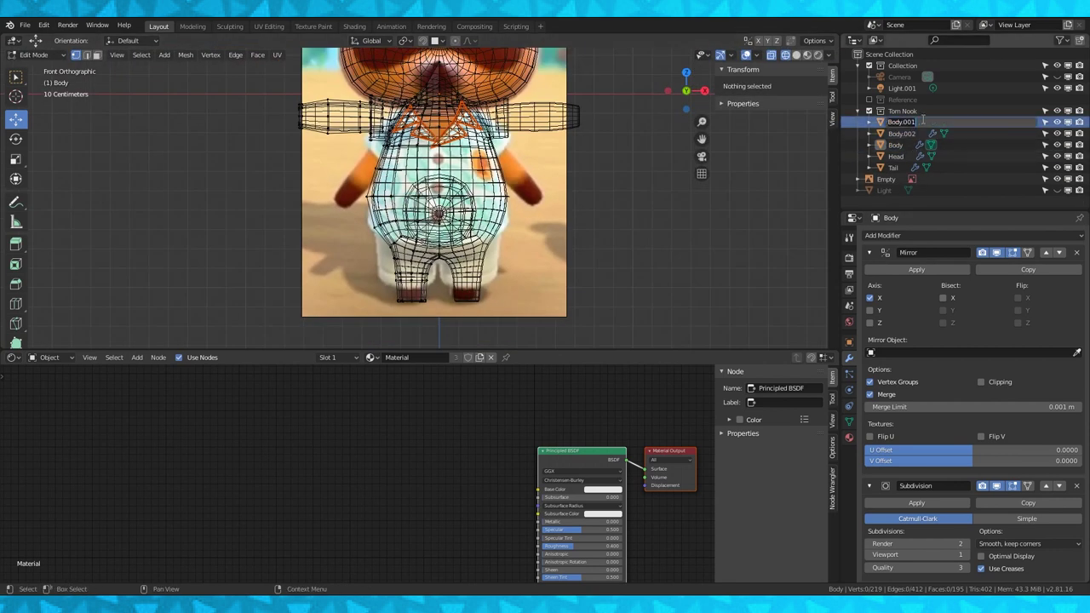
pyautogui.write('Collar')
pyautogui.press('Return')
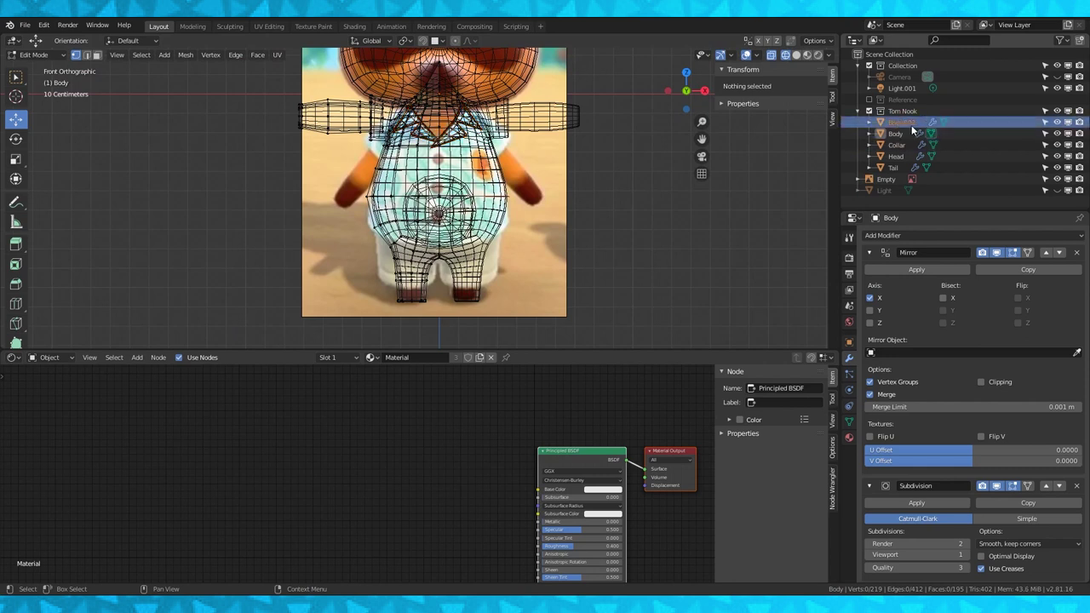
pyautogui.doubleClick(903, 122)
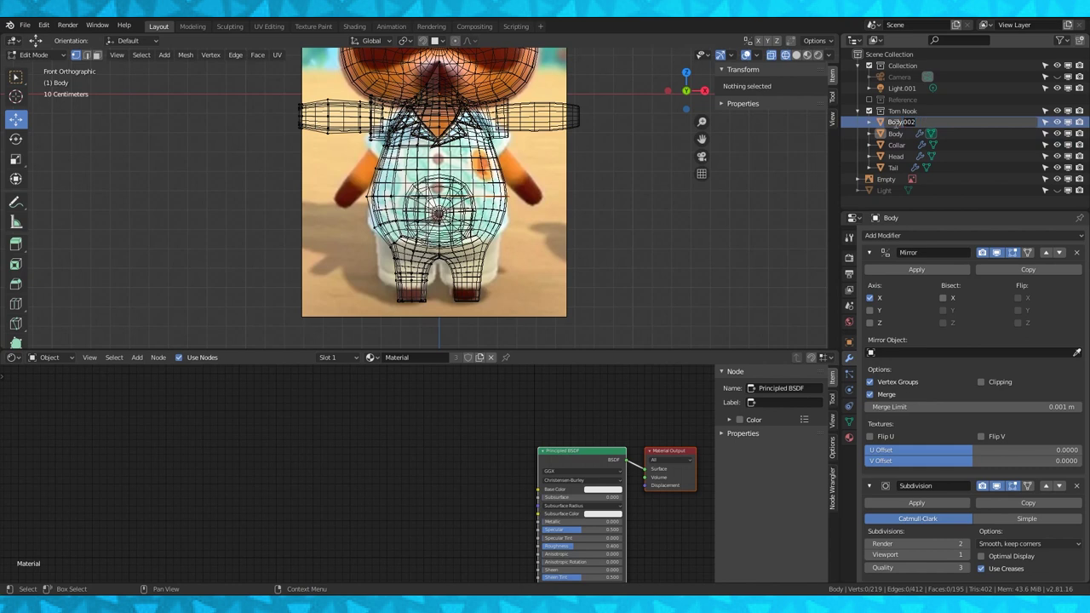
pyautogui.press('Escape')
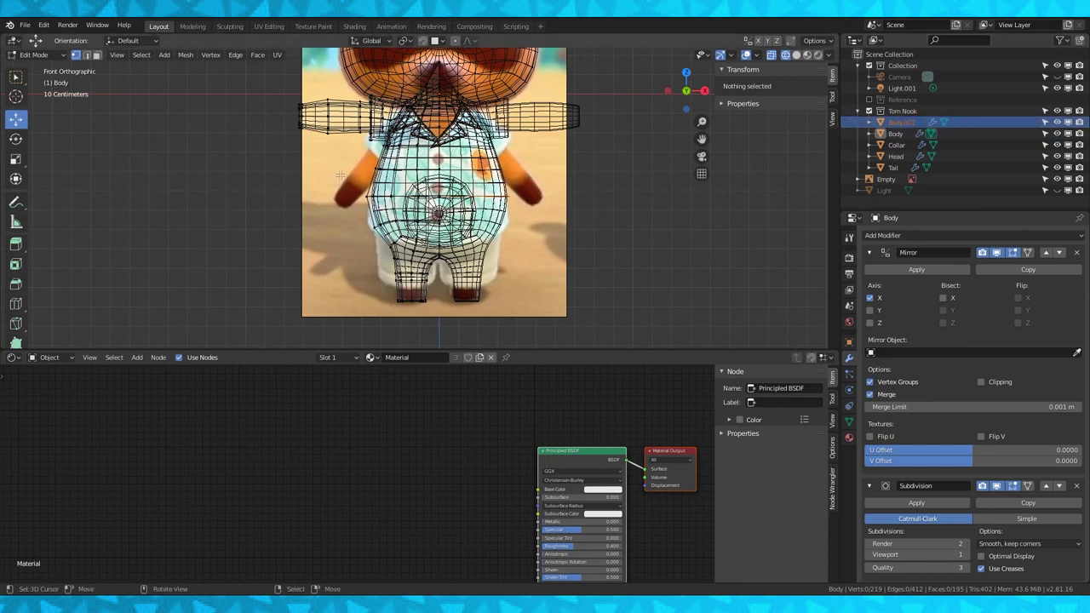
# Extrude the separated waist loop Body.002 about 0.19 m straight down along Z as the shirt's hem band
pyautogui.press('Tab')
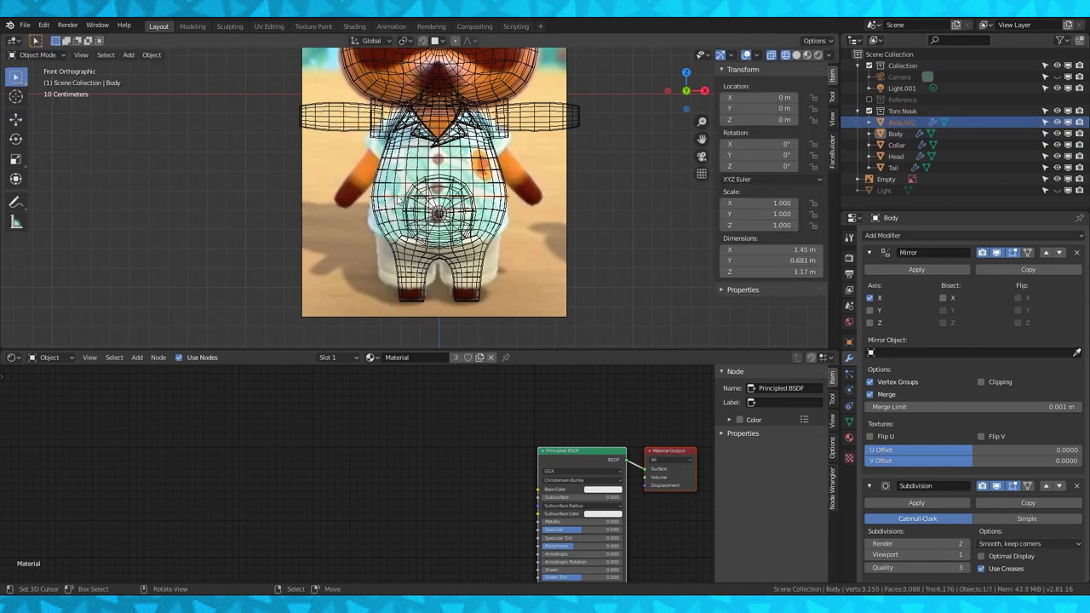
pyautogui.press('Tab')
pyautogui.scroll(2, 396, 201)
pyautogui.keyDown('shift'); pyautogui.moveTo(372, 213); pyautogui.dragTo(434, 216, button='middle'); pyautogui.keyUp('shift')
pyautogui.press('e')
pyautogui.rightClick(436, 210)
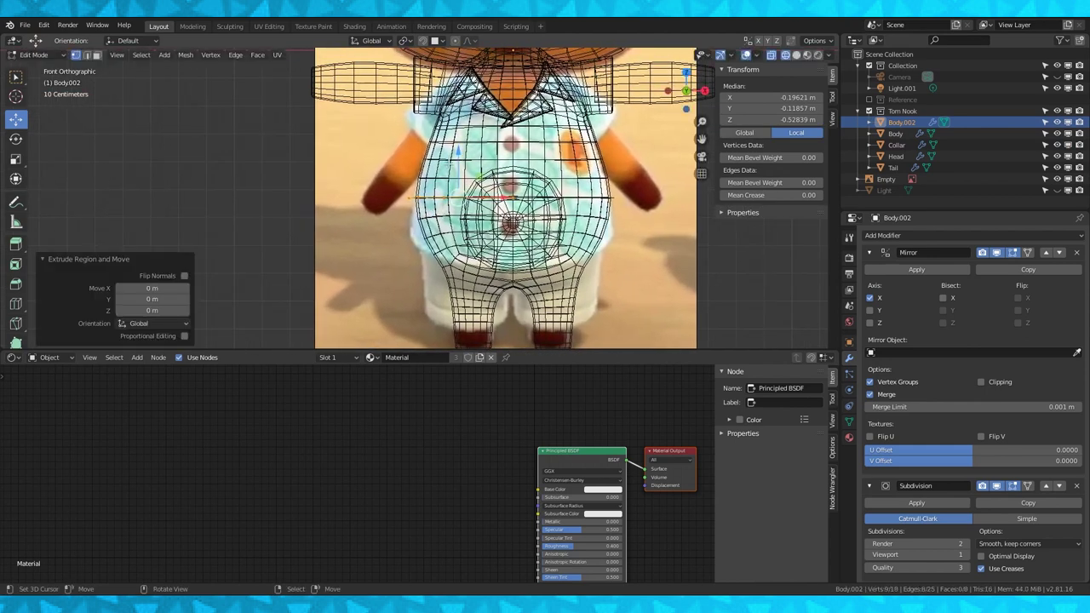
pyautogui.press('g')
pyautogui.press('z')
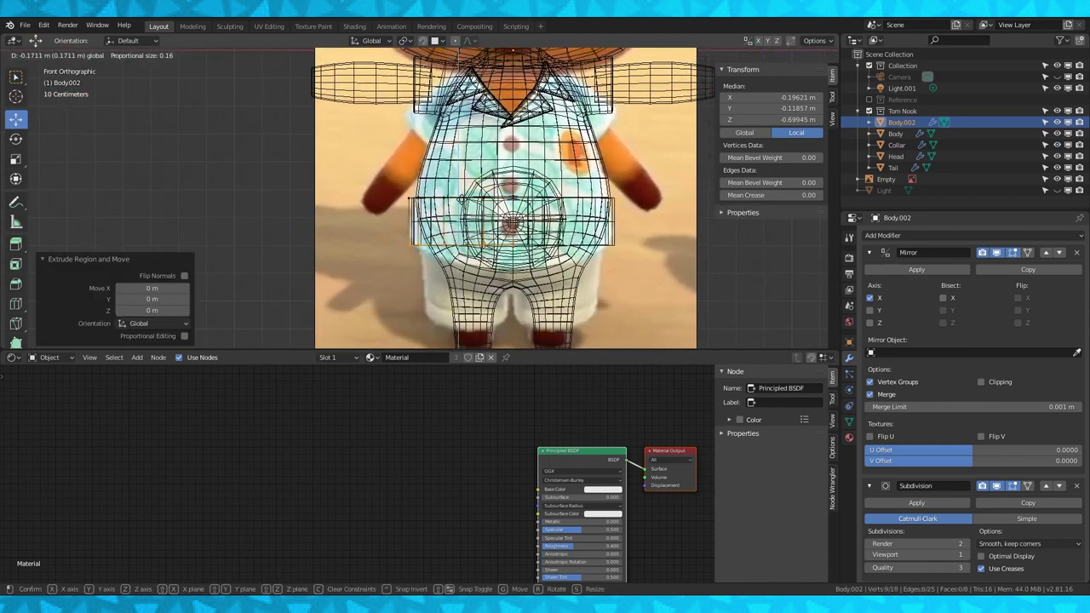
pyautogui.click(465, 206)
pyautogui.scroll(-2, 464, 205)
pyautogui.moveTo(465, 205)
pyautogui.mouseDown(button='middle')
pyautogui.moveTo(421, 241)
pyautogui.moveTo(546, 218)
pyautogui.mouseUp(button='middle')
pyautogui.press('Tab')
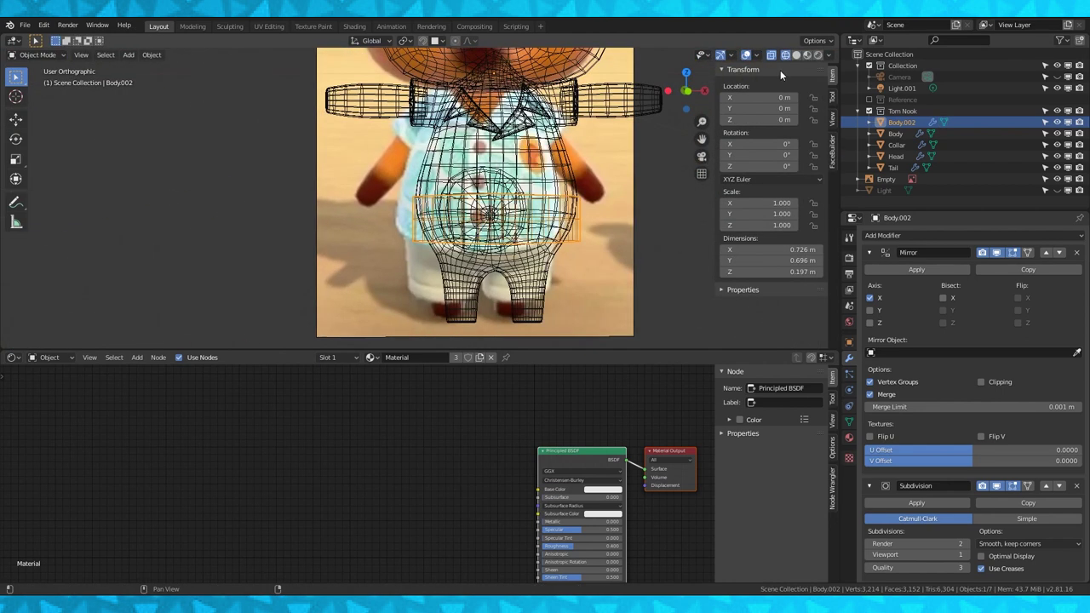
pyautogui.click(796, 56)
pyautogui.moveTo(664, 196)
pyautogui.mouseDown(button='middle')
pyautogui.moveTo(541, 224)
pyautogui.moveTo(551, 233)
pyautogui.moveTo(608, 219)
pyautogui.moveTo(482, 233)
pyautogui.moveTo(439, 196)
pyautogui.mouseUp(button='middle')
# Select the body's vertices from the waist loop down to the feet and separate them into a new object
pyautogui.click(434, 162)
pyautogui.press('Tab')
pyautogui.keyDown('alt'); pyautogui.click(394, 184); pyautogui.keyUp('alt')
pyautogui.click(785, 56)
pyautogui.press('KP_1')
pyautogui.press('c')
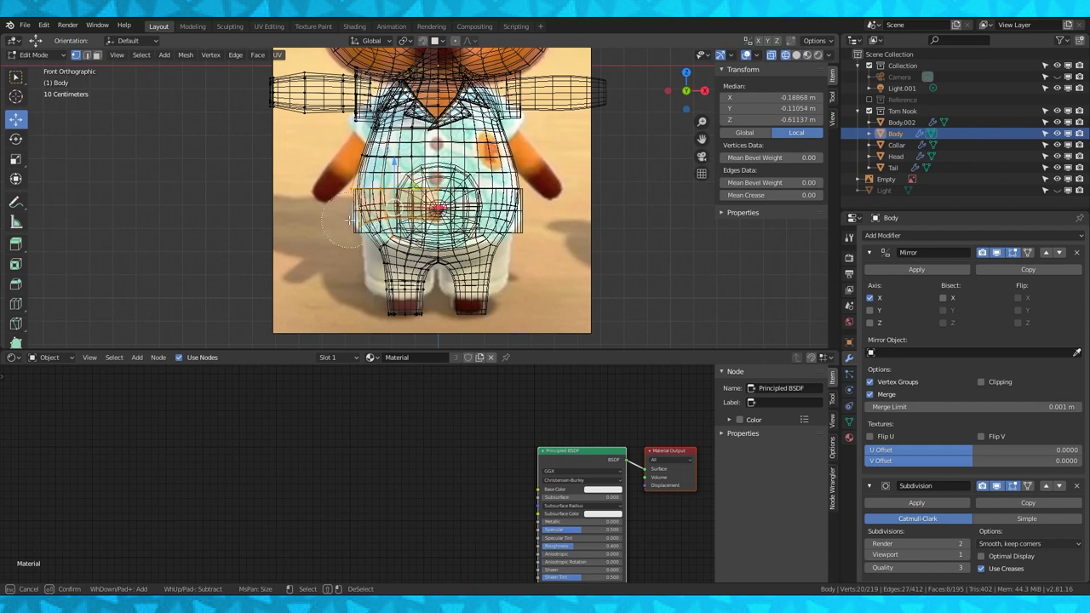
pyautogui.rightClick(424, 285)
pyautogui.scroll(-2, 466, 252)
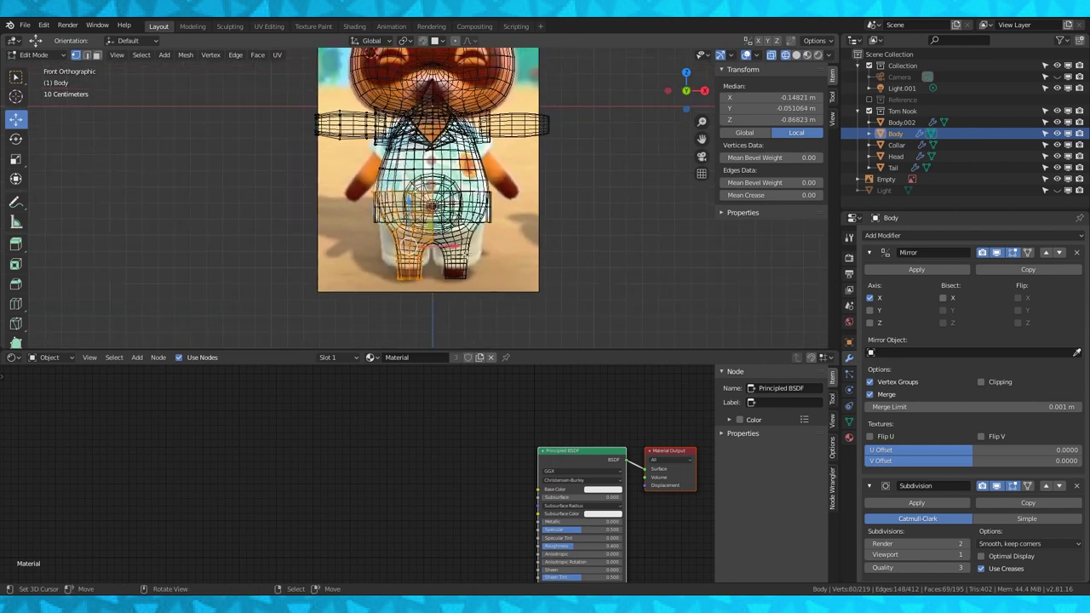
pyautogui.moveTo(467, 251); pyautogui.dragTo(455, 250, button='middle')
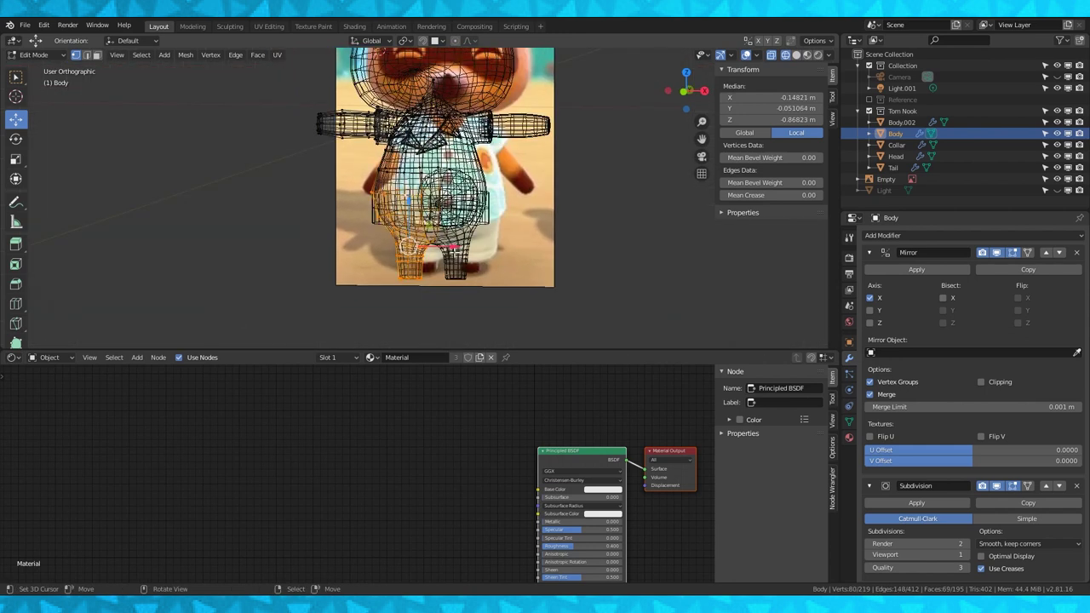
pyautogui.click(795, 56)
pyautogui.moveTo(560, 171); pyautogui.dragTo(533, 177, button='middle')
pyautogui.press('KP_1')
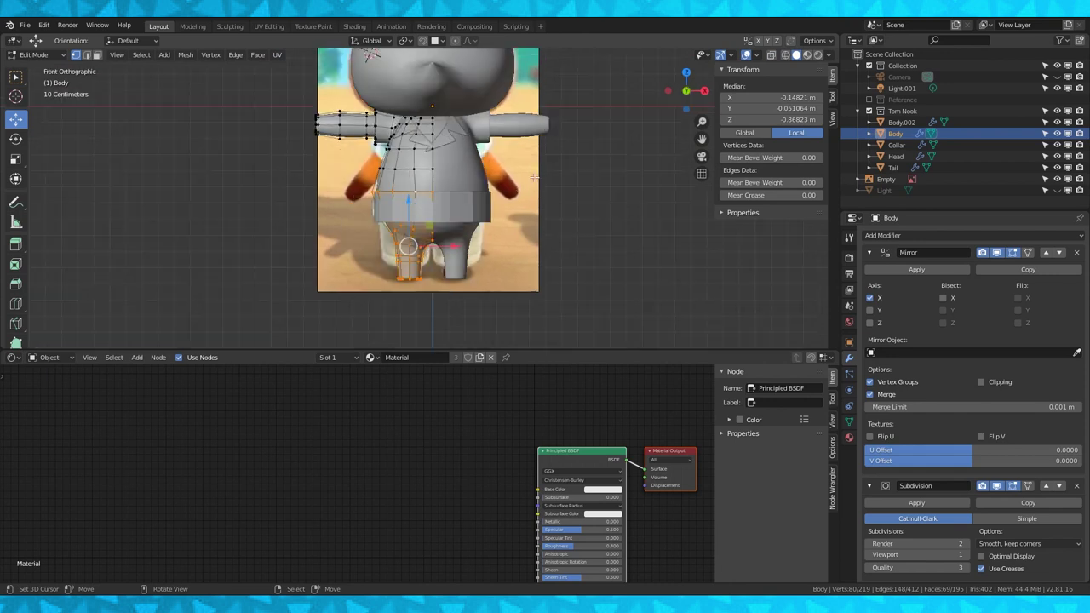
pyautogui.scroll(2, 469, 230)
pyautogui.press('p')
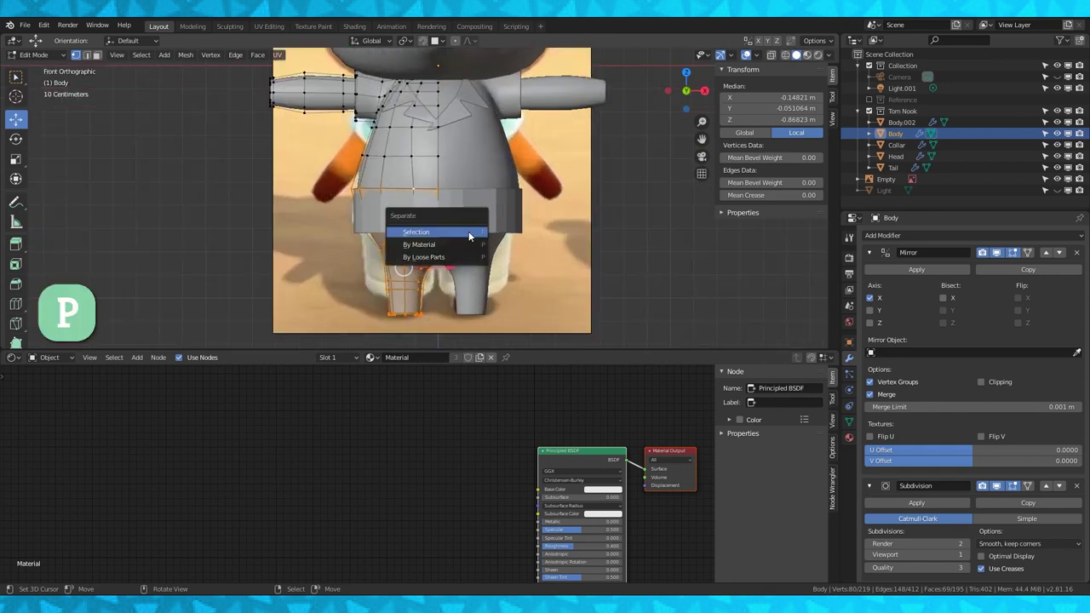
pyautogui.click(468, 232)
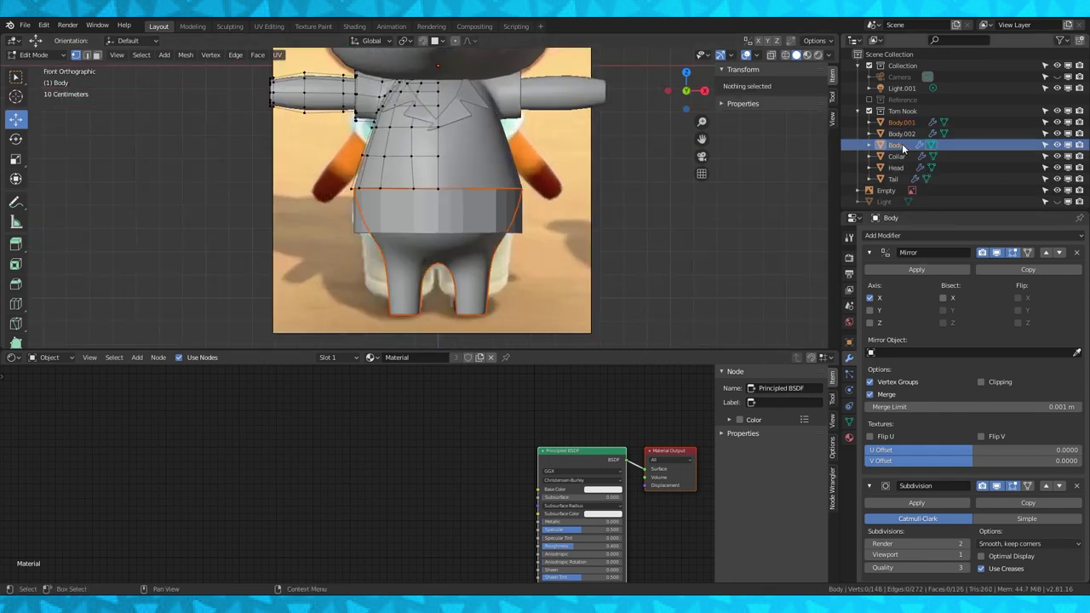
# Rename the separated lower-body object as legs
pyautogui.click(910, 122)
pyautogui.press('Tab')
pyautogui.press('Tab')
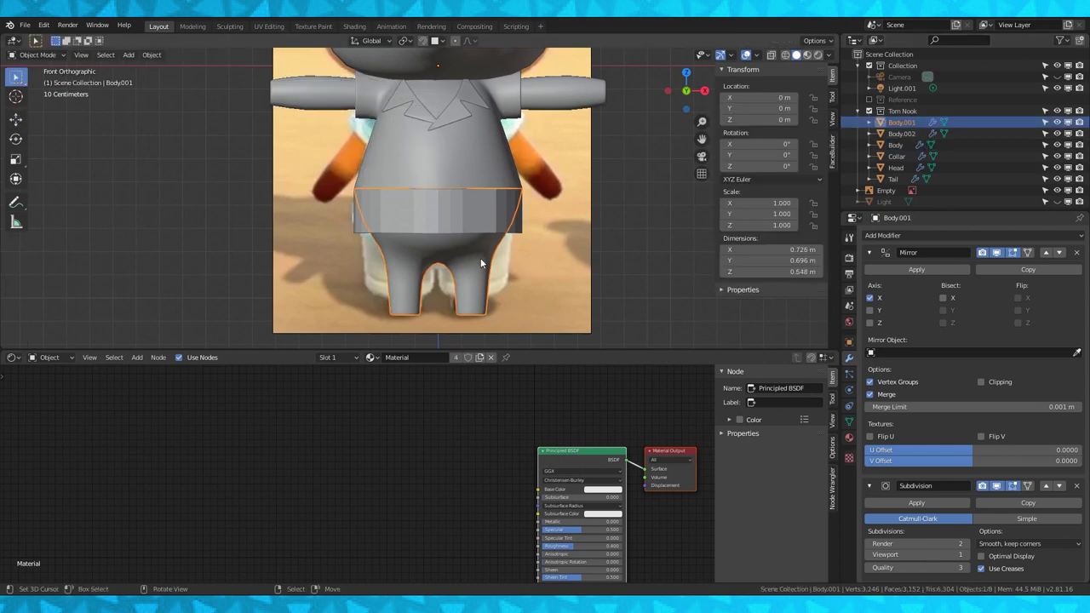
pyautogui.doubleClick(905, 122)
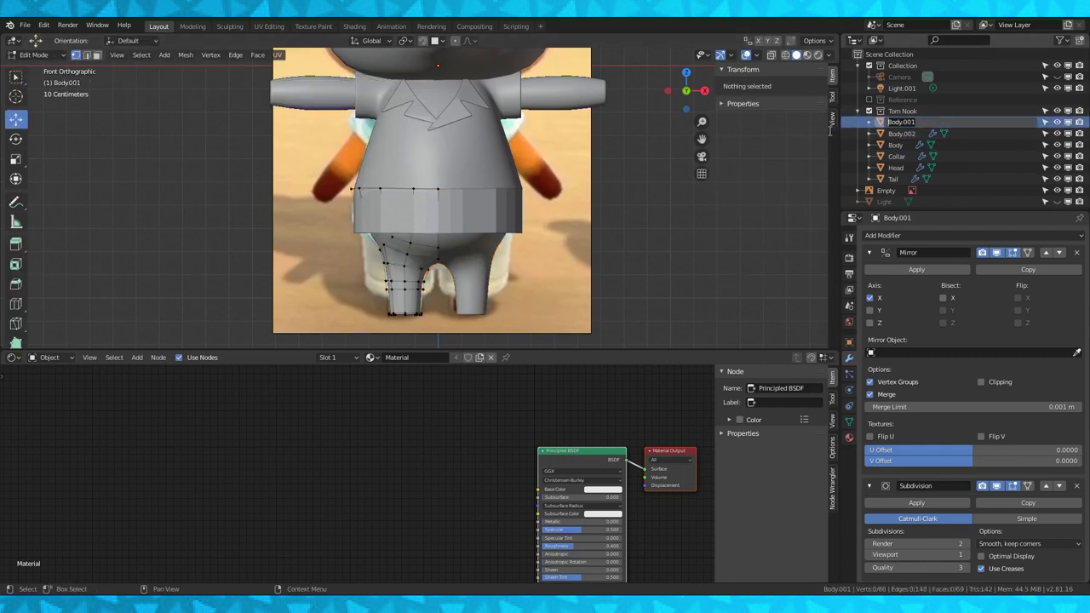
pyautogui.write('legs')
pyautogui.press('Return')
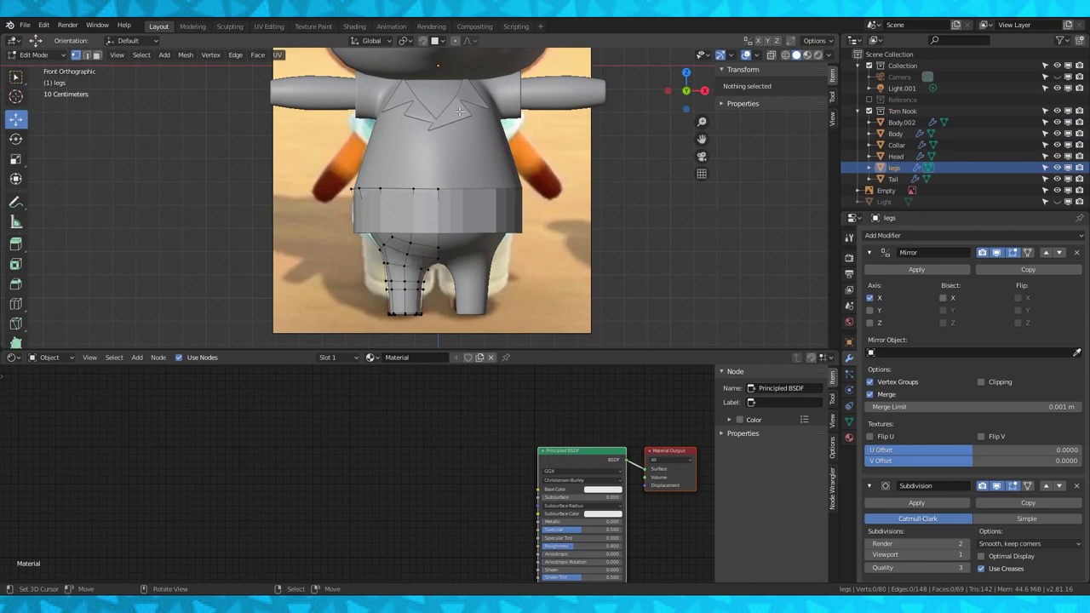
pyautogui.press('Tab')
# Join the Body.002 hem band into the Body object and open the combined mesh for editing
pyautogui.click(486, 159)
pyautogui.press('Tab')
pyautogui.press('Tab')
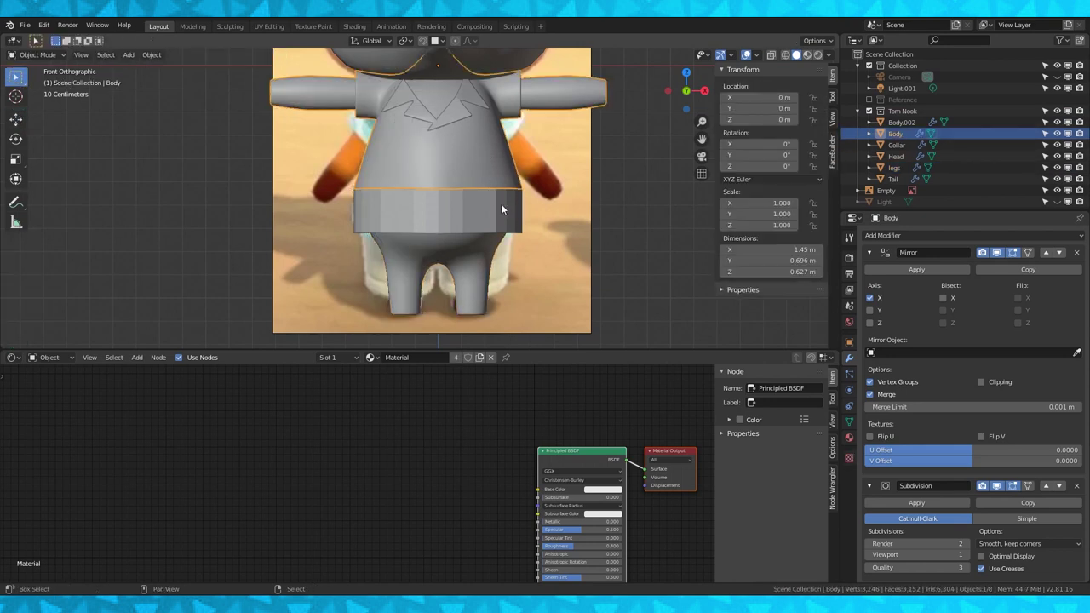
pyautogui.click(501, 208)
pyautogui.keyDown('shift'); pyautogui.click(486, 174); pyautogui.keyUp('shift')
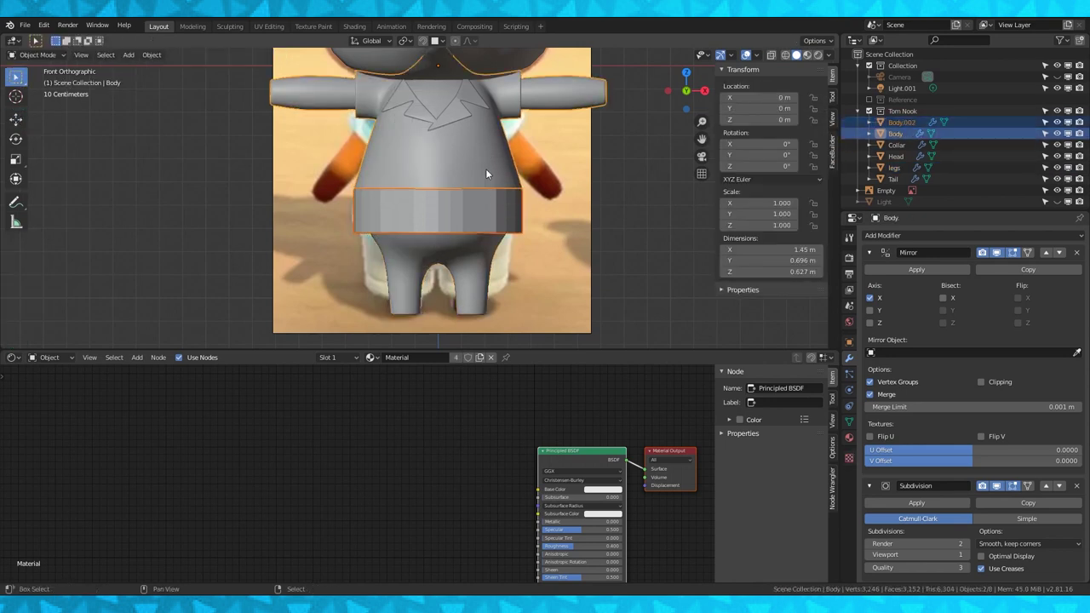
pyautogui.hotkey('ctrl', 'j')
pyautogui.press('Tab')
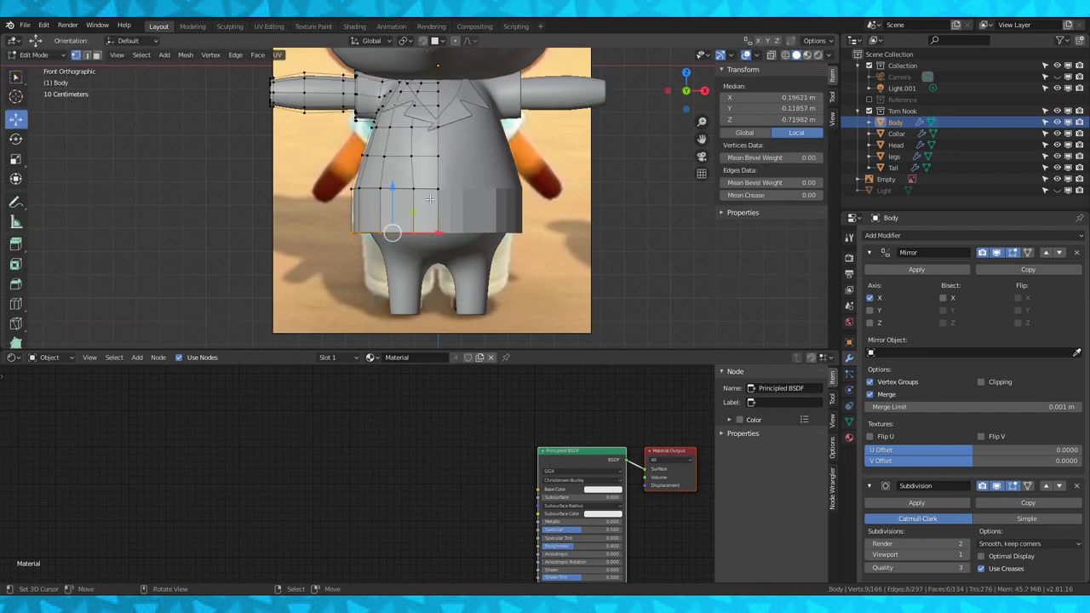
# Merge all of the Body's vertices by distance and recalculate its normals to the outside
pyautogui.press('a')
pyautogui.hotkey('alt', 'm')
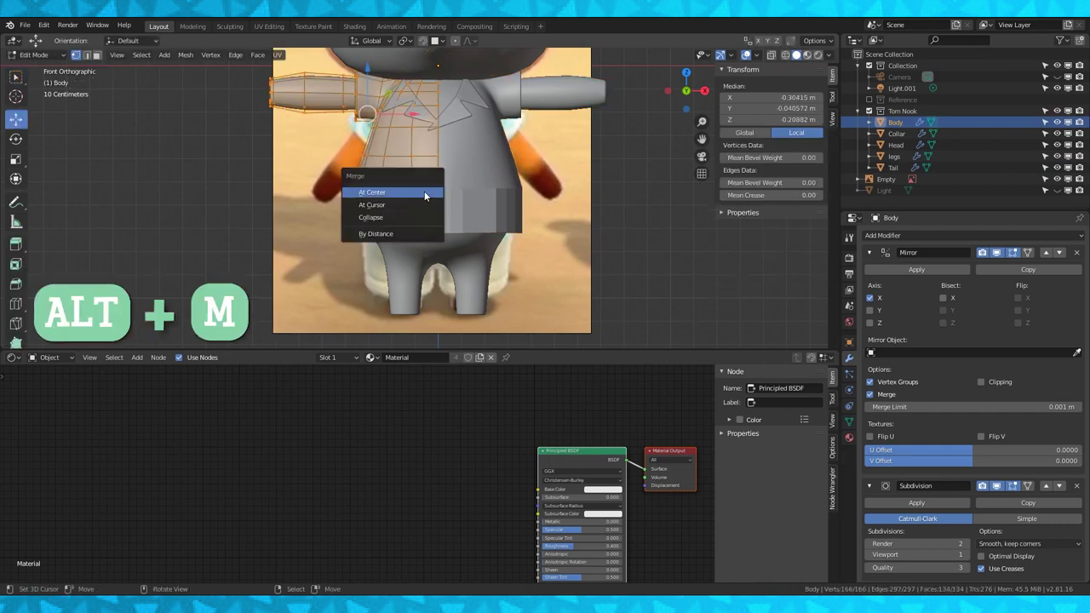
pyautogui.click(407, 236)
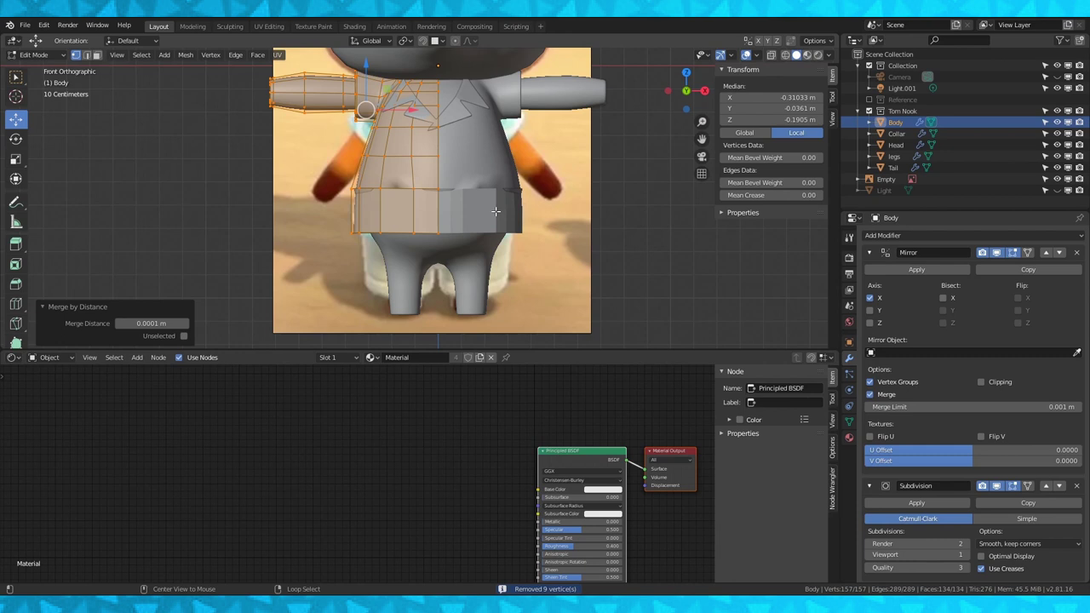
pyautogui.hotkey('alt', 'n')
pyautogui.click(497, 212)
# Shade all of the Body's faces smooth and return to Object Mode
pyautogui.moveTo(485, 207)
pyautogui.mouseDown(button='middle')
pyautogui.moveTo(477, 205)
pyautogui.moveTo(499, 212)
pyautogui.mouseUp(button='middle')
pyautogui.click(255, 55)
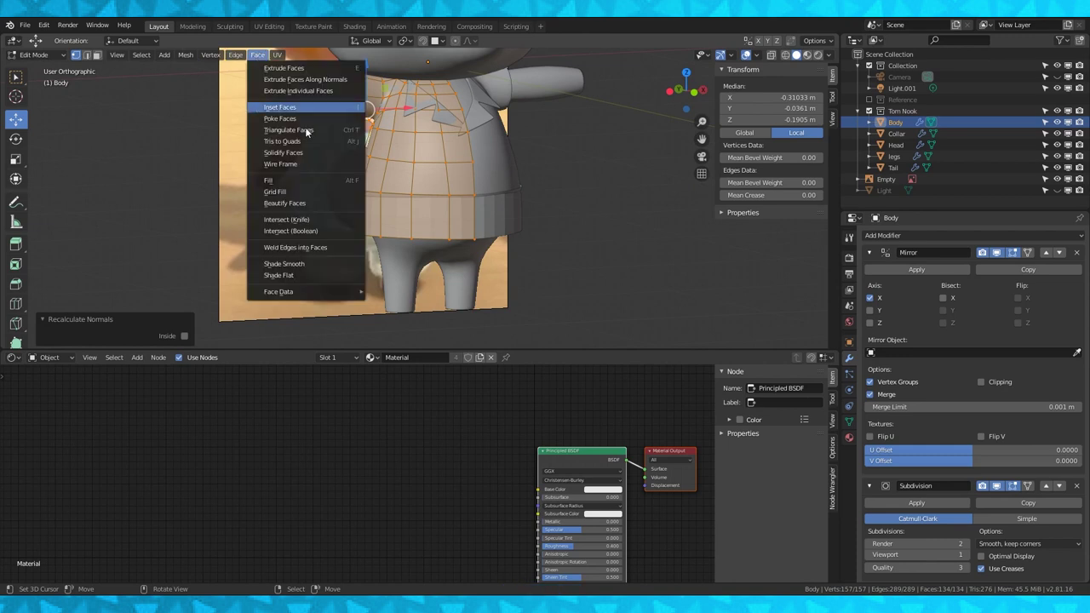
pyautogui.click(303, 262)
pyautogui.moveTo(498, 222); pyautogui.dragTo(525, 192, button='middle')
pyautogui.press('Tab')
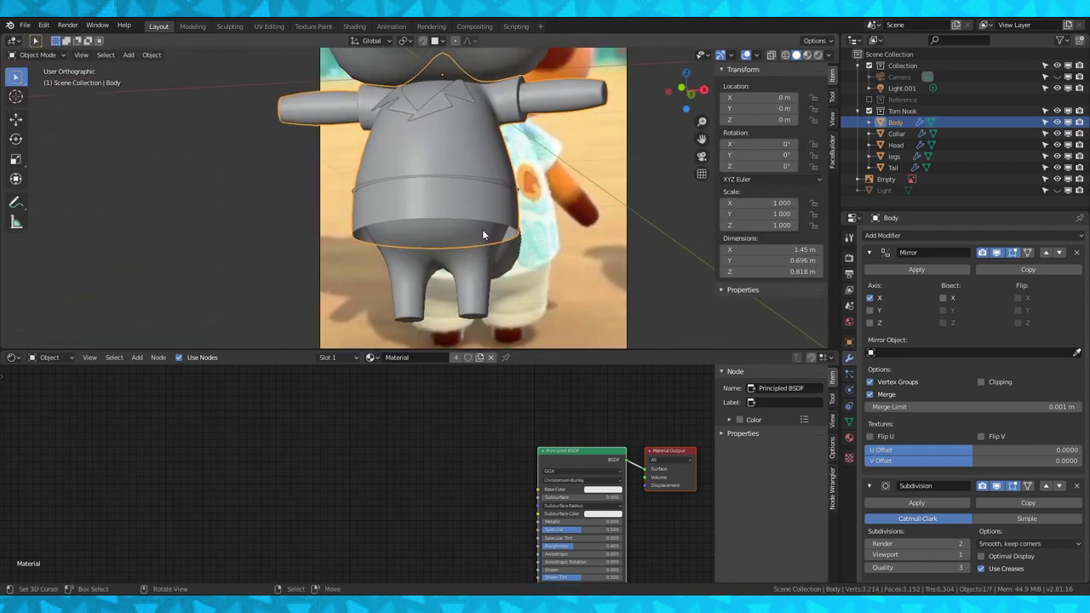
# Open the legs mesh for editing, select its waist edge loop, and enable Clipping in its Mirror modifier
pyautogui.rightClick(483, 231)
pyautogui.press('Tab')
pyautogui.moveTo(483, 232); pyautogui.dragTo(507, 248, button='middle')
pyautogui.keyDown('alt'); pyautogui.rightClick(466, 198); pyautogui.keyUp('alt')
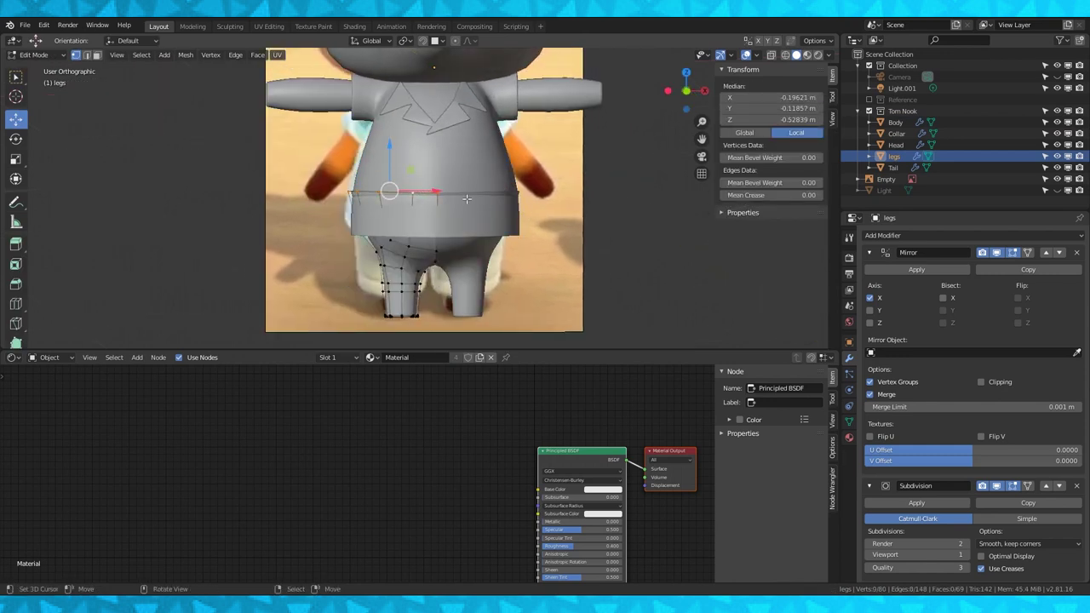
pyautogui.press('KP_1')
pyautogui.click(809, 55)
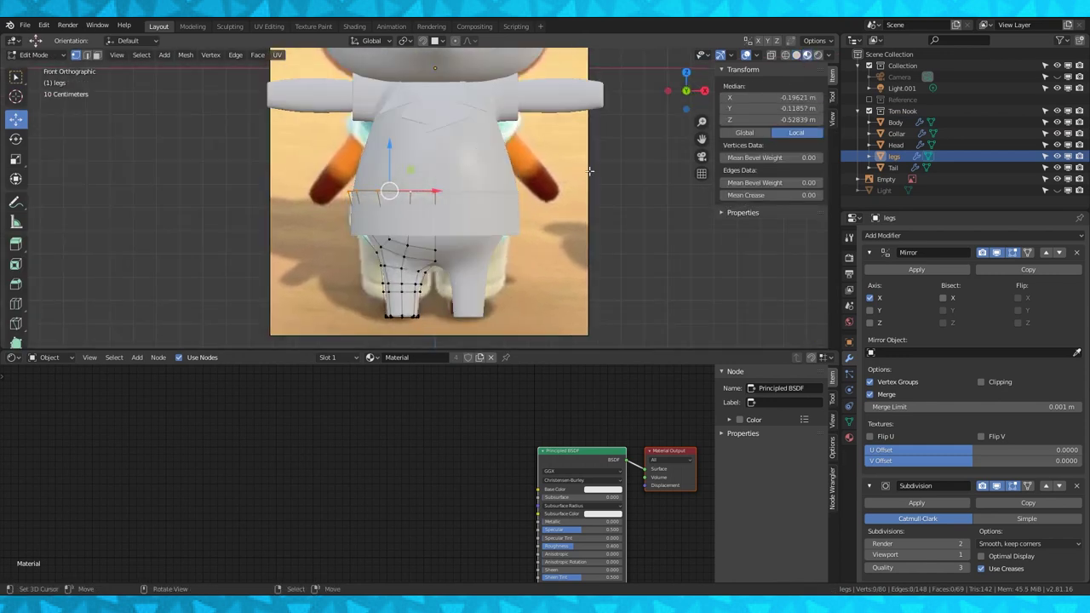
pyautogui.scroll(2, 435, 202)
pyautogui.moveTo(425, 187); pyautogui.dragTo(429, 187)
pyautogui.hotkey('ctrl', 'z')
pyautogui.click(981, 382)
# Scale the legs' waist edge loop inward so it sits inside the shirt, and return to Object Mode
pyautogui.press('s')
pyautogui.click(505, 199)
pyautogui.click(786, 56)
pyautogui.scroll(-2, 511, 187)
pyautogui.click(797, 55)
pyautogui.press('Tab')
pyautogui.moveTo(658, 202)
pyautogui.mouseDown(button='middle')
pyautogui.moveTo(515, 236)
pyautogui.moveTo(554, 228)
pyautogui.mouseUp(button='middle')
pyautogui.scroll(1, 554, 228)
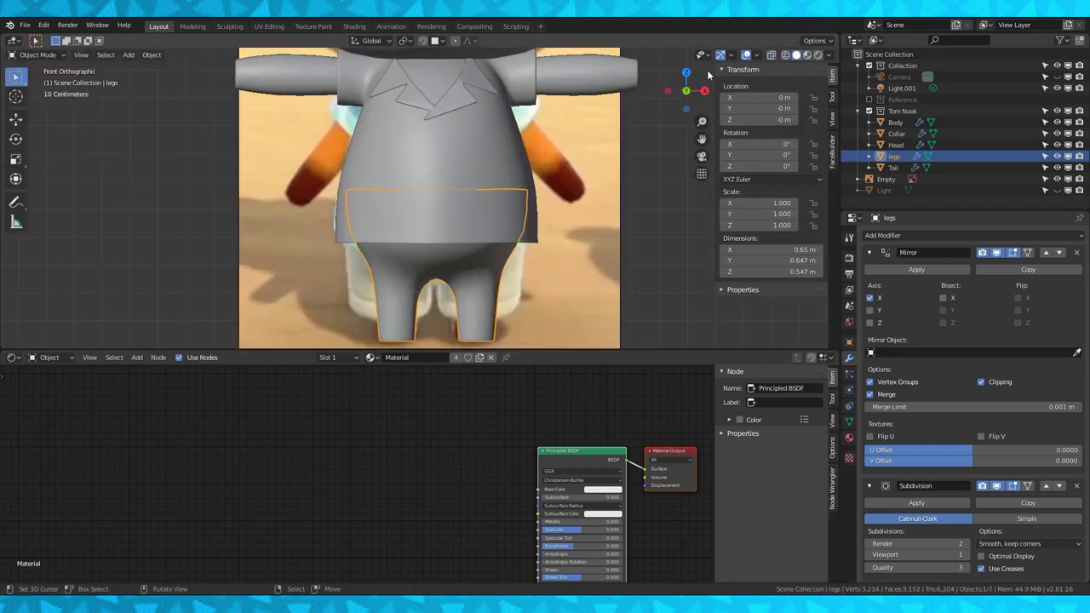
# Open the Body mesh in front wireframe view and add an edge loop near the lower edge of the hem band
pyautogui.press('KP_1')
pyautogui.click(785, 55)
pyautogui.scroll(-2, 536, 224)
pyautogui.scroll(3, 536, 224)
pyautogui.click(324, 212)
pyautogui.press('Tab')
pyautogui.scroll(1, 323, 212)
pyautogui.hotkey('ctrl', 'r')
pyautogui.click(286, 240)
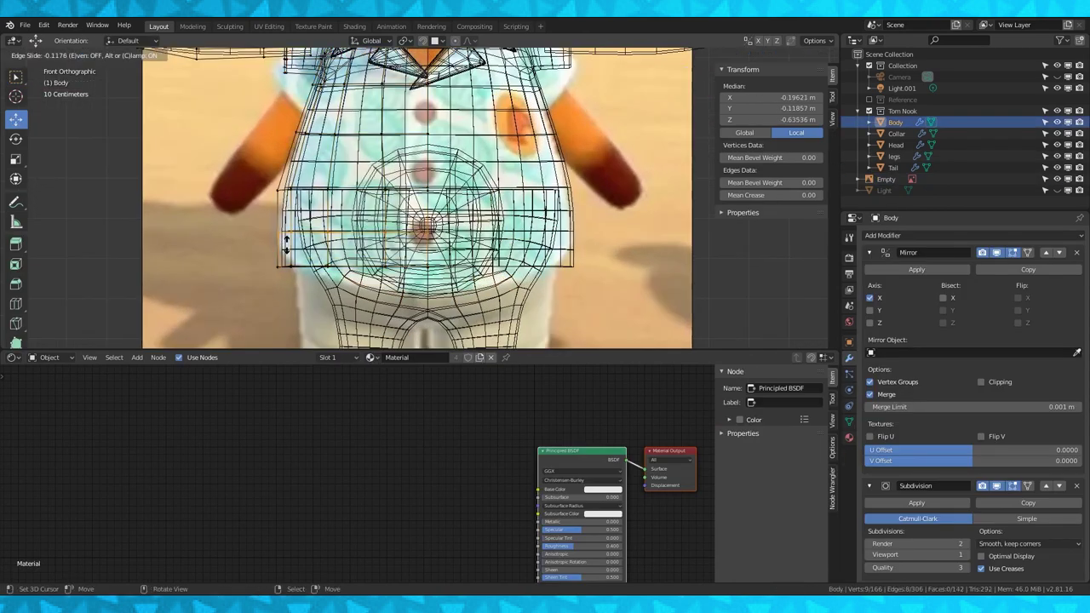
pyautogui.click(287, 264)
pyautogui.scroll(1, 290, 255)
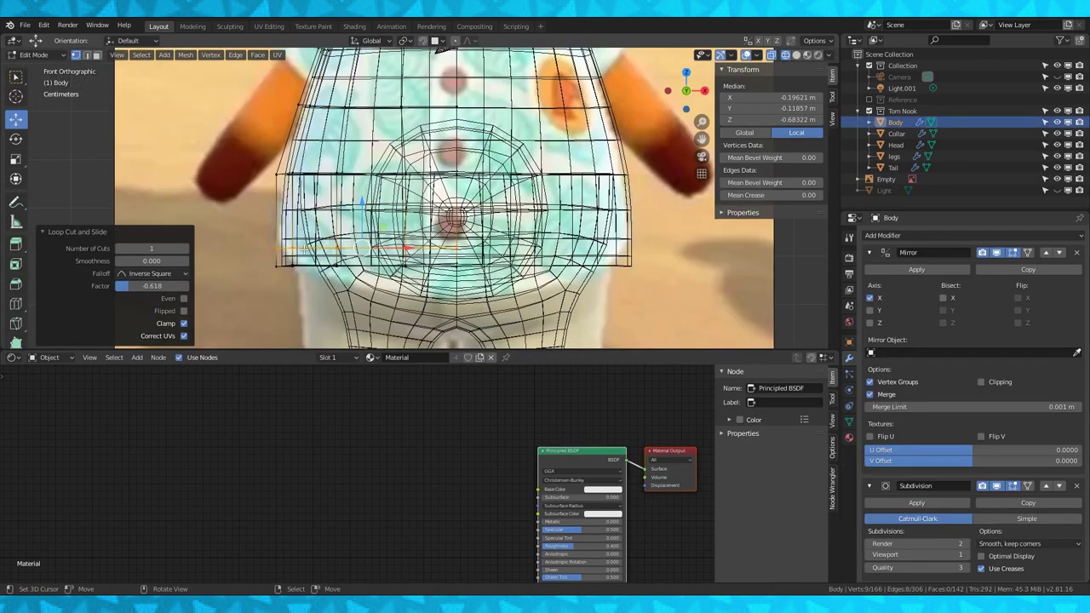
# Add two more closely spaced loops above the shirt's lower edge and scale the newest loop inward to about 0.97 as a hem groove
pyautogui.press('g')
pyautogui.press('g')
pyautogui.rightClick(264, 254)
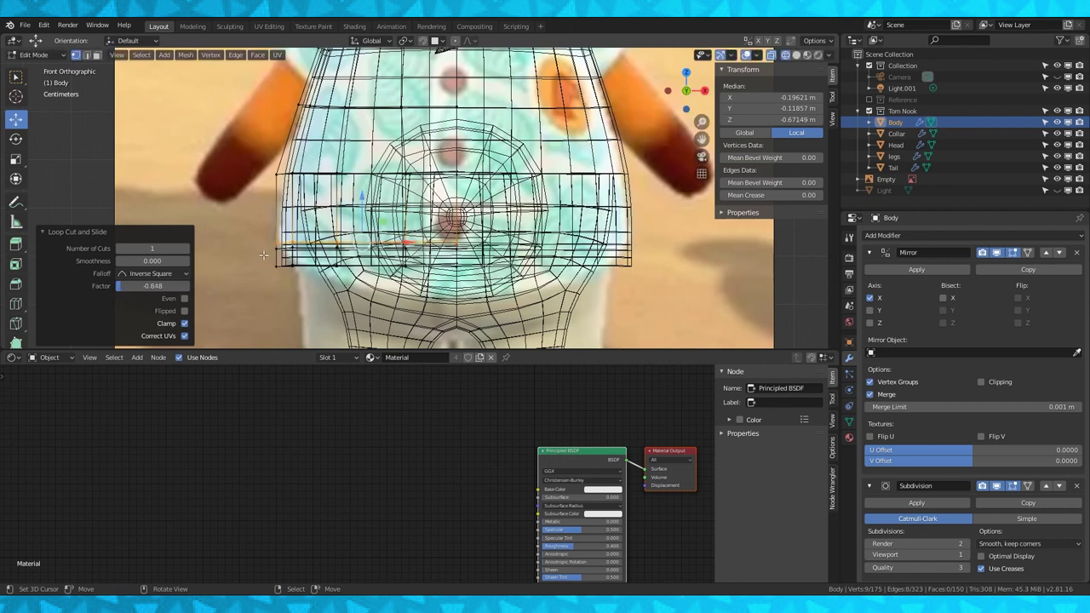
pyautogui.scroll(3, 358, 183)
pyautogui.press('s')
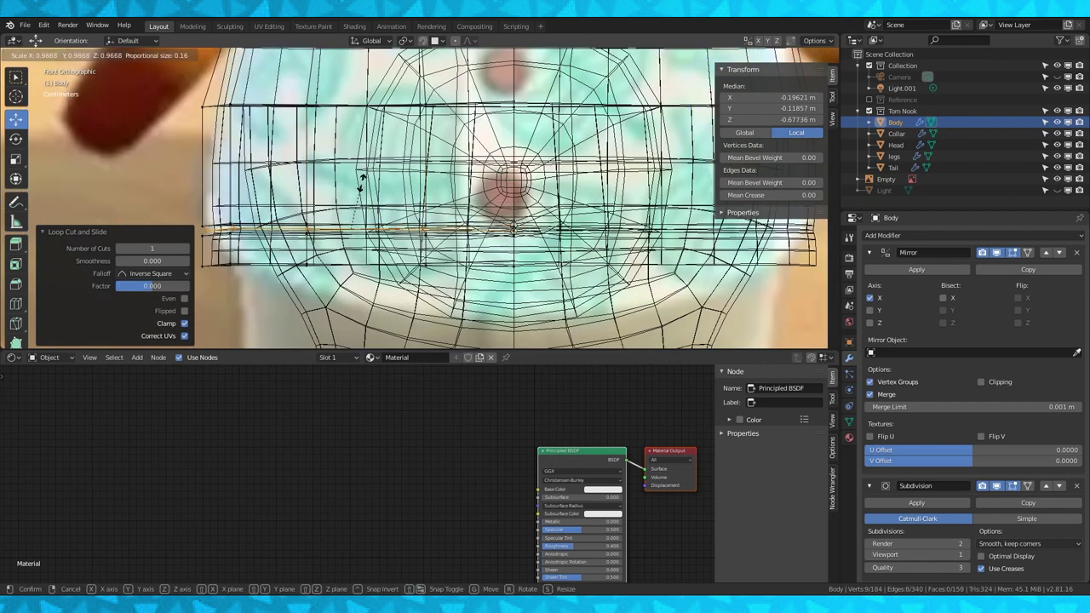
pyautogui.click(360, 179)
pyautogui.scroll(-3, 409, 192)
pyautogui.press('Tab')
pyautogui.hotkey('shift', 'z')
# Enable Clipping in the Body's Mirror modifier and adjust the scale of the selected hem groove loop
pyautogui.moveTo(592, 192); pyautogui.dragTo(550, 201, button='middle')
pyautogui.press('Tab')
pyautogui.press('Tab')
pyautogui.moveTo(469, 196); pyautogui.dragTo(528, 191, button='middle')
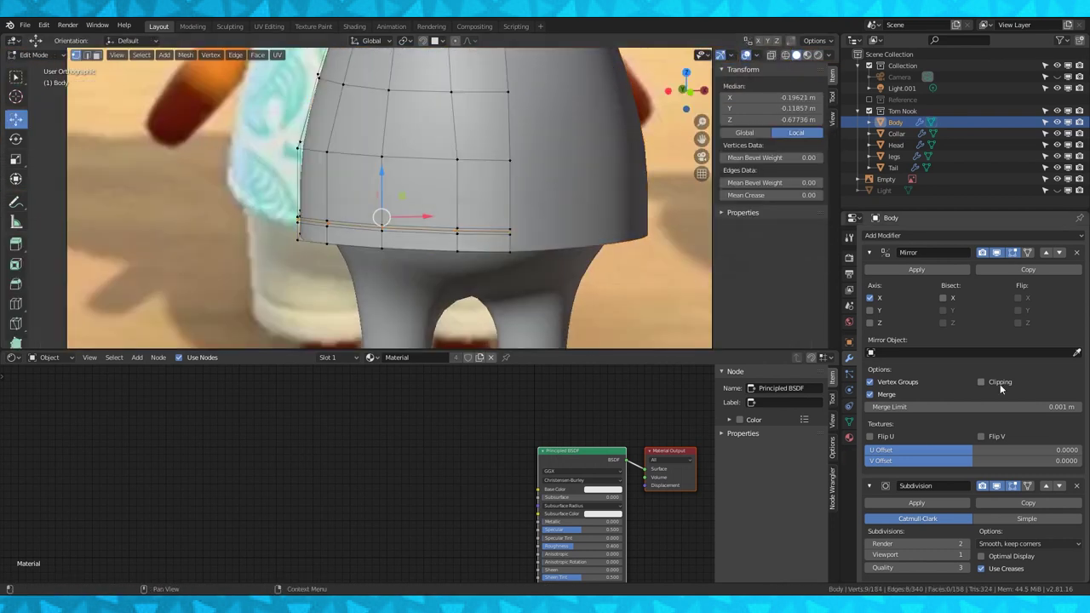
pyautogui.press('s')
pyautogui.click(584, 187)
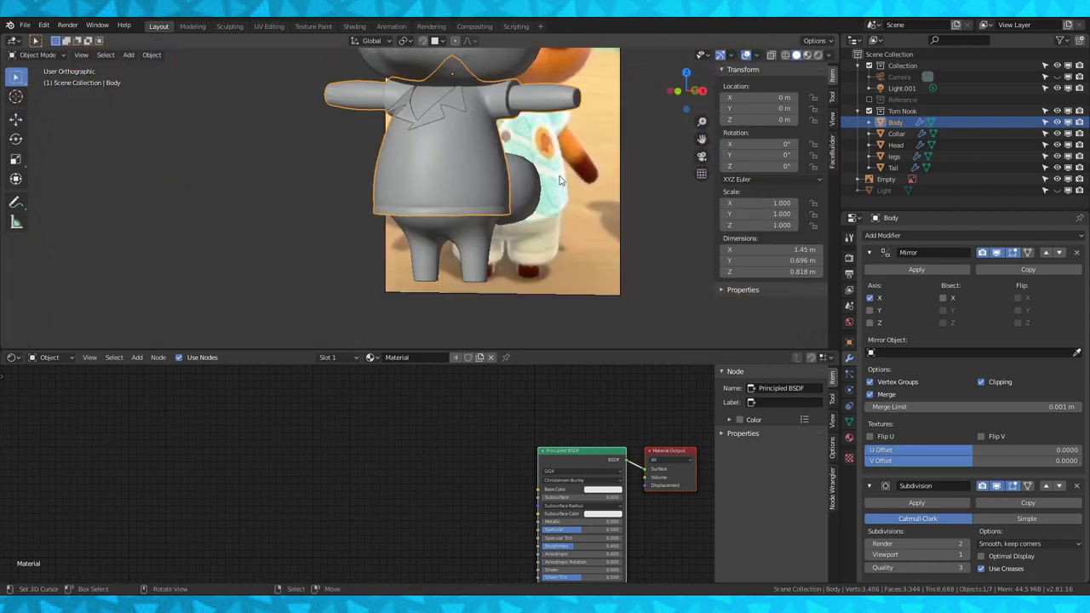
pyautogui.moveTo(561, 180); pyautogui.dragTo(596, 183, button='middle')
pyautogui.scroll(-2, 520, 188)
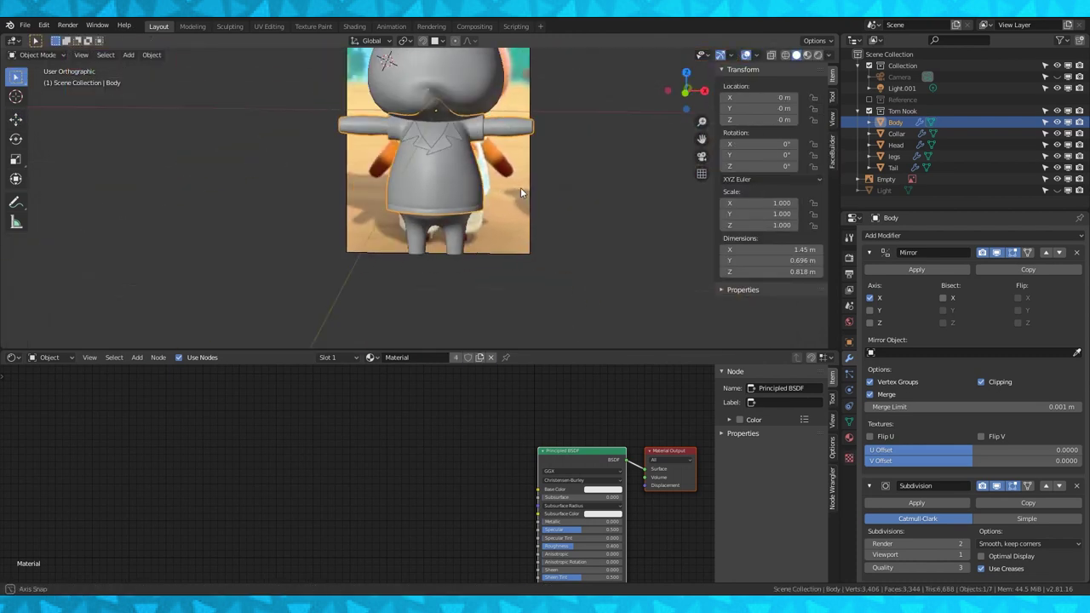
# Extrude the Body's bottom edge loop and scale it inward to about 0.96 to give the hem thickness, finishing in Object Mode
pyautogui.moveTo(520, 187); pyautogui.dragTo(570, 192, button='middle')
pyautogui.scroll(3, 520, 196)
pyautogui.press('Tab')
pyautogui.moveTo(486, 216); pyautogui.dragTo(478, 170, button='middle')
pyautogui.scroll(3, 488, 179)
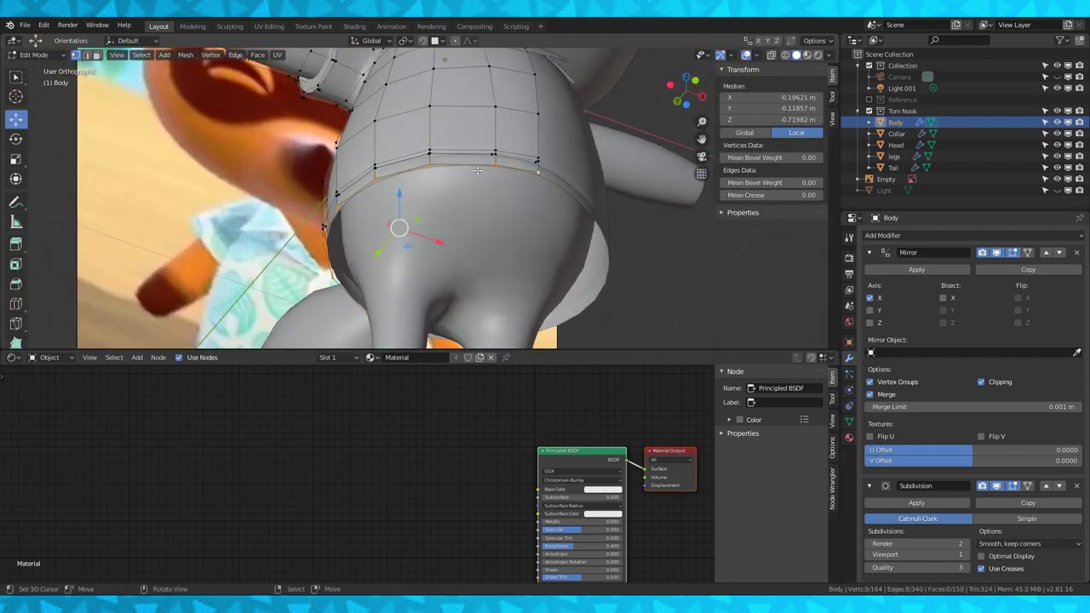
pyautogui.press('g')
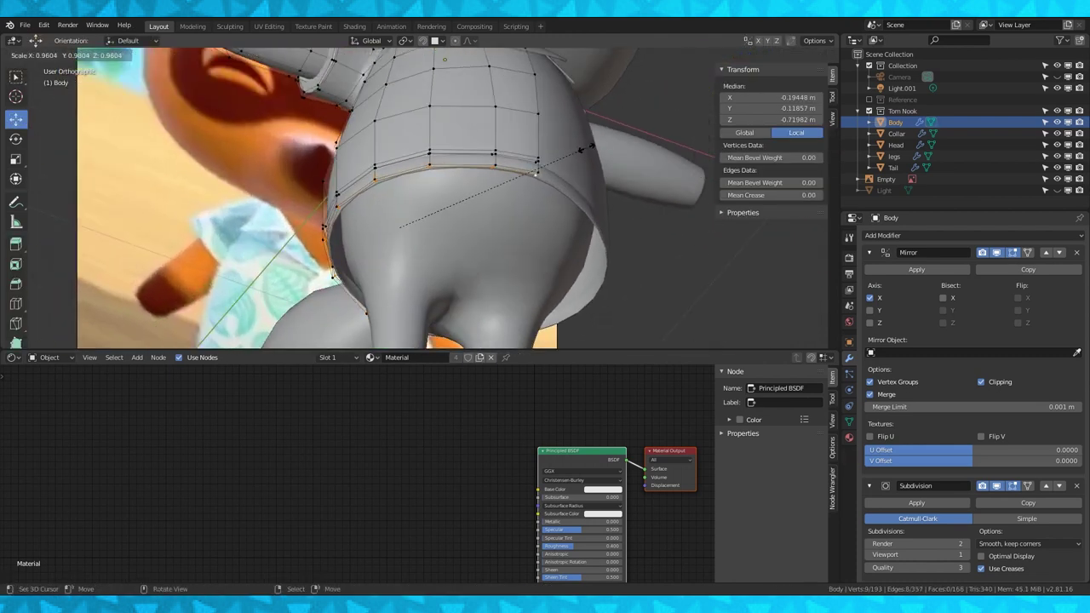
pyautogui.click(588, 148)
pyautogui.moveTo(588, 148); pyautogui.dragTo(540, 242, button='middle')
pyautogui.press('Tab')
pyautogui.scroll(-4, 535, 180)
pyautogui.press('KP_1')
pyautogui.scroll(1, 471, 252)
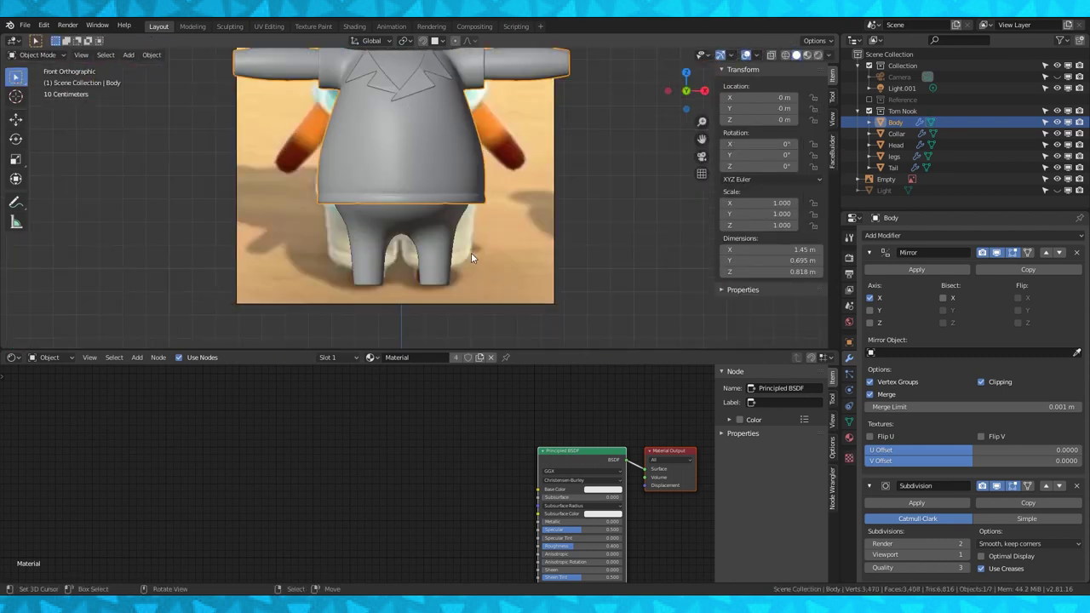
# Duplicate the lower edge loop of the legs mesh in place and scale the copy to about 1.51 for a pant cuff
pyautogui.click(441, 230)
pyautogui.press('Tab')
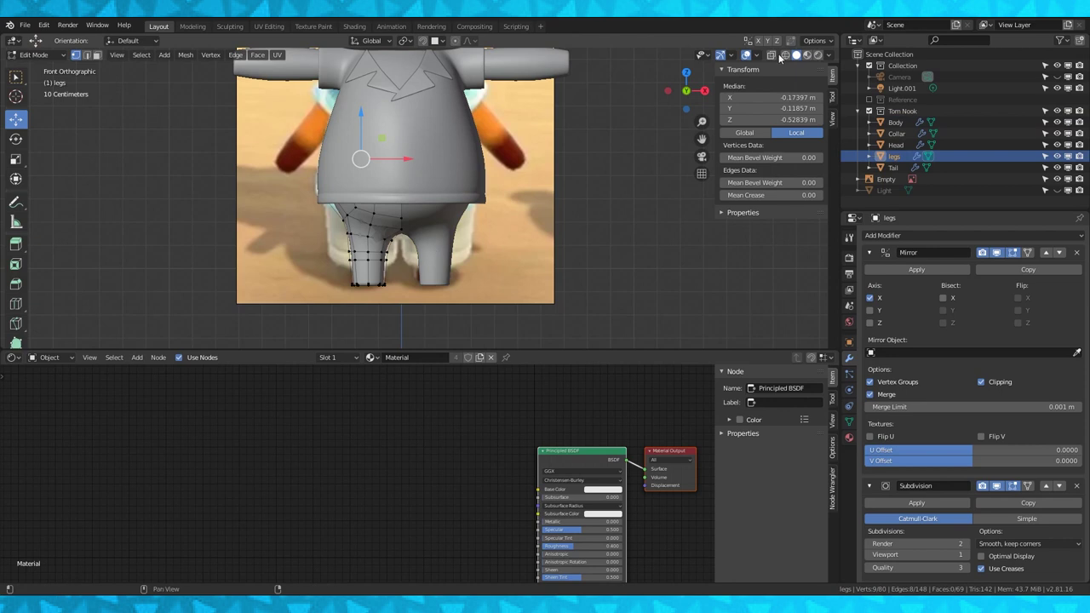
pyautogui.click(785, 55)
pyautogui.scroll(1, 349, 235)
pyautogui.keyDown('shift'); pyautogui.moveTo(344, 239); pyautogui.dragTo(389, 210, button='middle'); pyautogui.keyUp('shift')
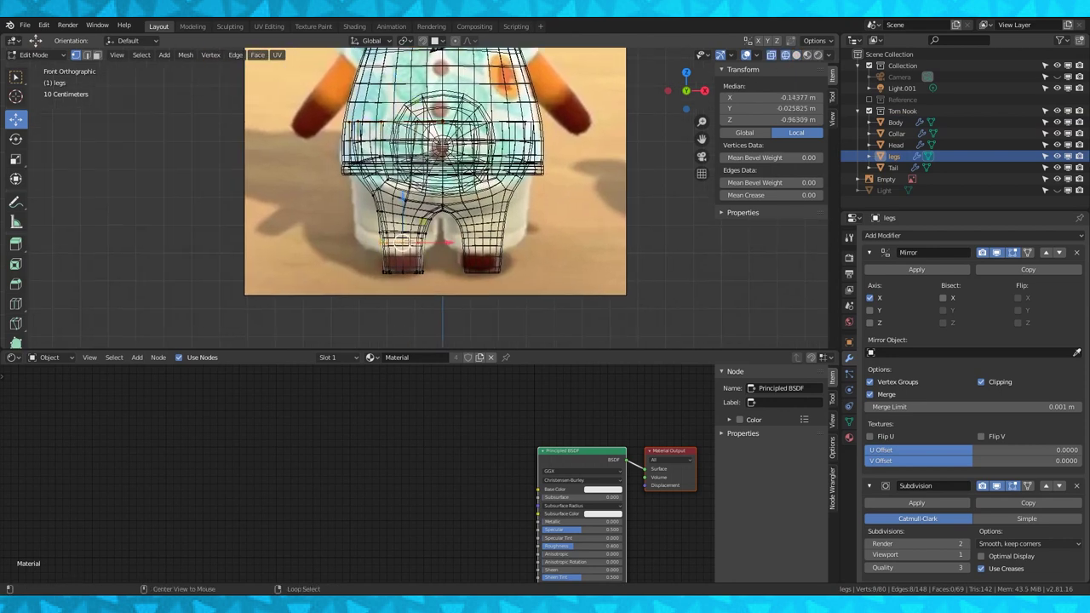
pyautogui.hotkey('shift', 'd')
pyautogui.press('Escape')
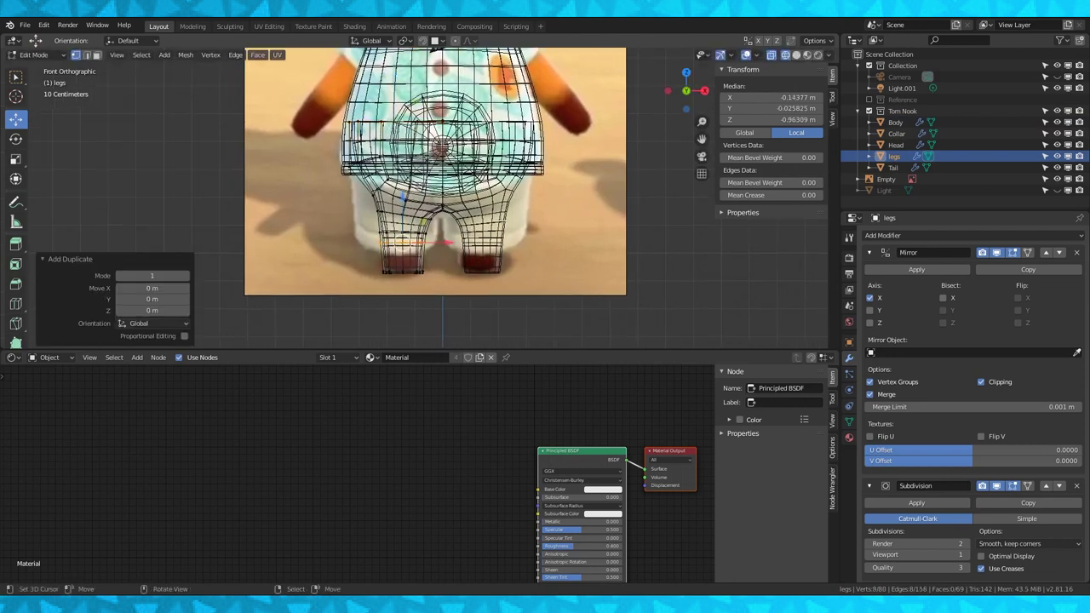
pyautogui.press('s')
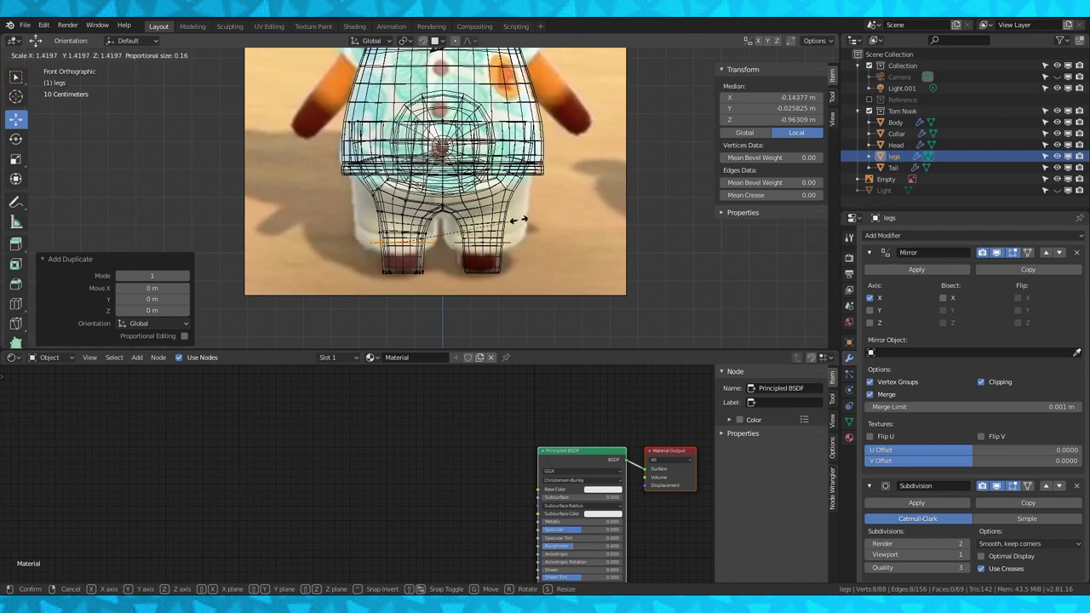
pyautogui.click(526, 219)
# Move and enlarge the duplicated cuff loop until its width matches the pant leg in the front reference image
pyautogui.press('g')
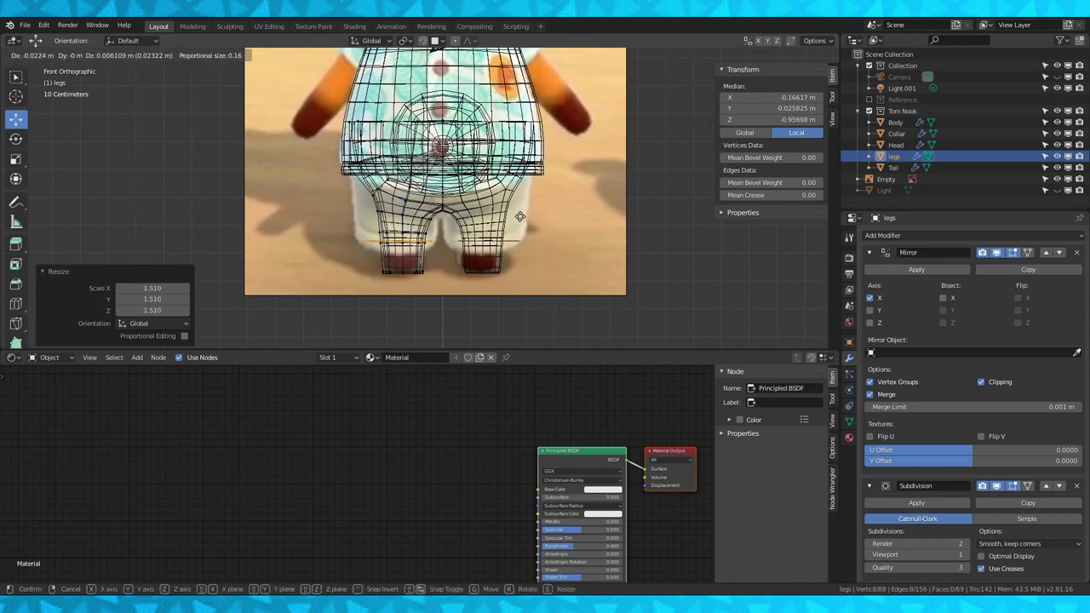
pyautogui.click(521, 216)
pyautogui.press('s')
pyautogui.click(551, 217)
pyautogui.press('g')
pyautogui.click(550, 213)
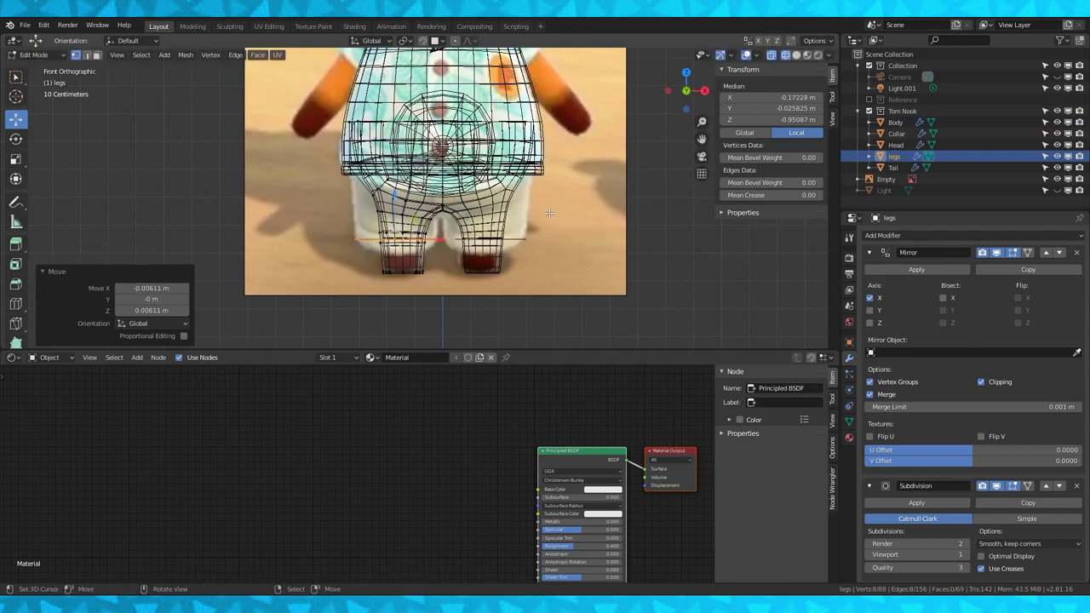
# Lower the cuff loop about 0.043 m and shift it about 0.037 m toward the front along Y
pyautogui.press('g')
pyautogui.press('z')
pyautogui.click(459, 259)
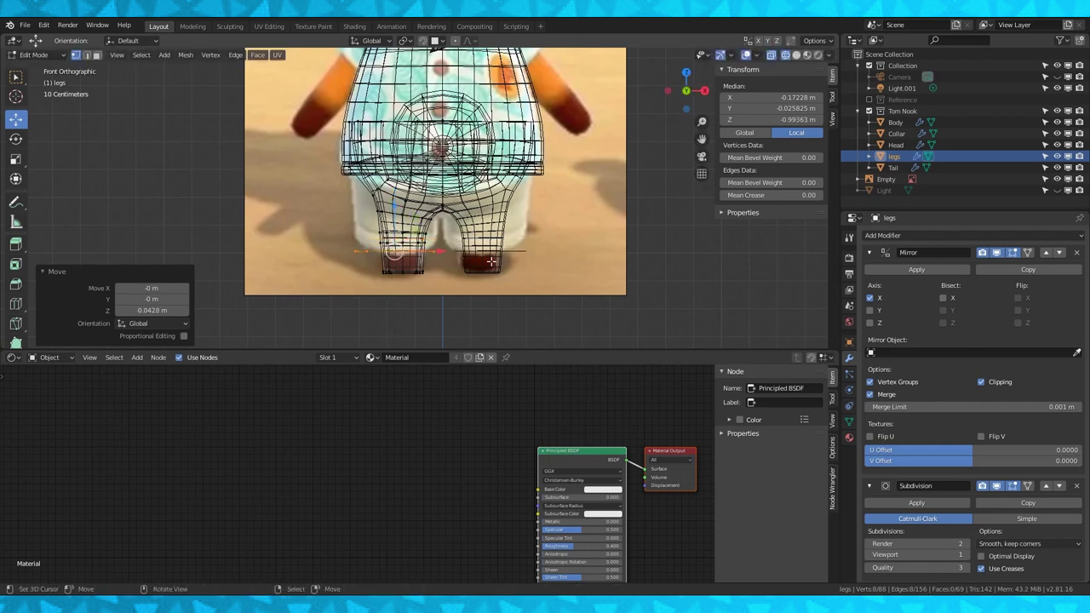
pyautogui.press('KP_3')
pyautogui.moveTo(499, 261); pyautogui.dragTo(524, 270, button='middle')
pyautogui.press('KP_3')
pyautogui.moveTo(444, 242); pyautogui.dragTo(436, 242)
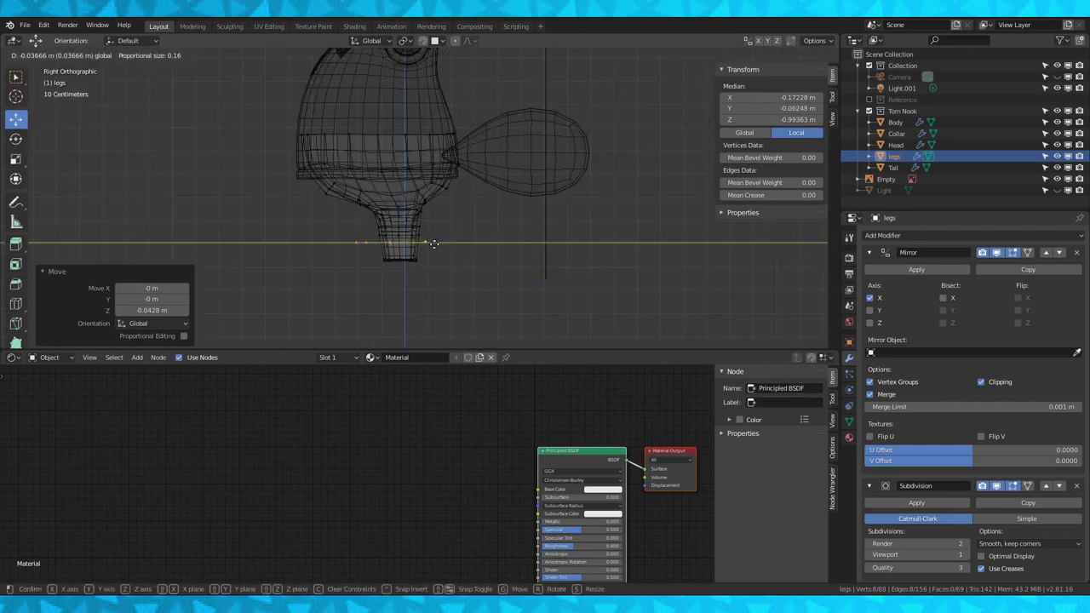
# Extrude the cuff loop upward by about 0.149 m to form the pant leg wall
pyautogui.press('e')
pyautogui.rightClick(437, 241)
pyautogui.moveTo(394, 195); pyautogui.dragTo(395, 164)
pyautogui.click(396, 160)
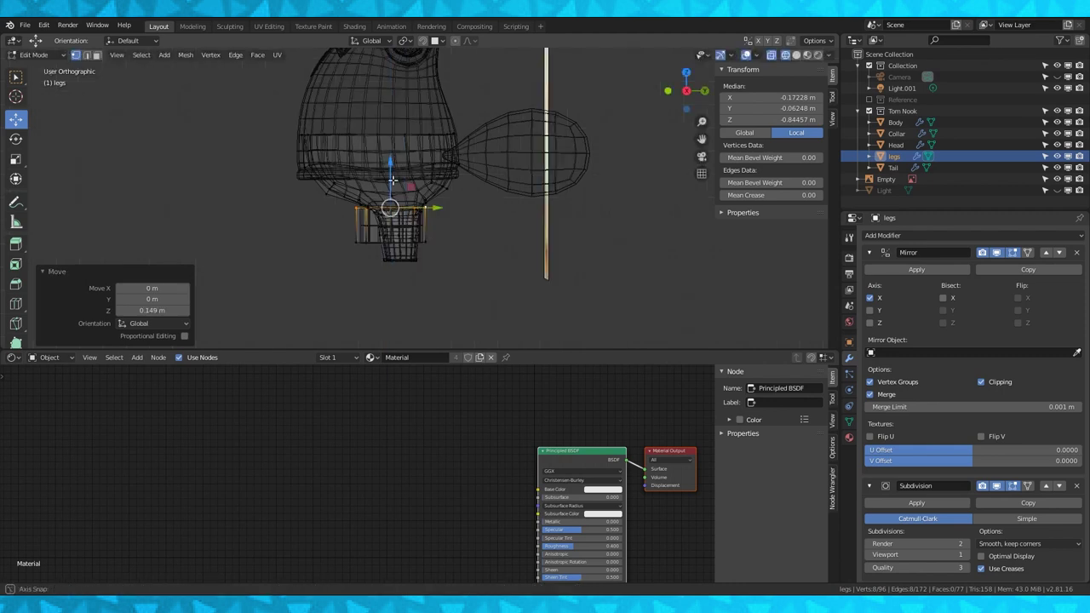
pyautogui.press('KP_1')
pyautogui.scroll(5, 450, 222)
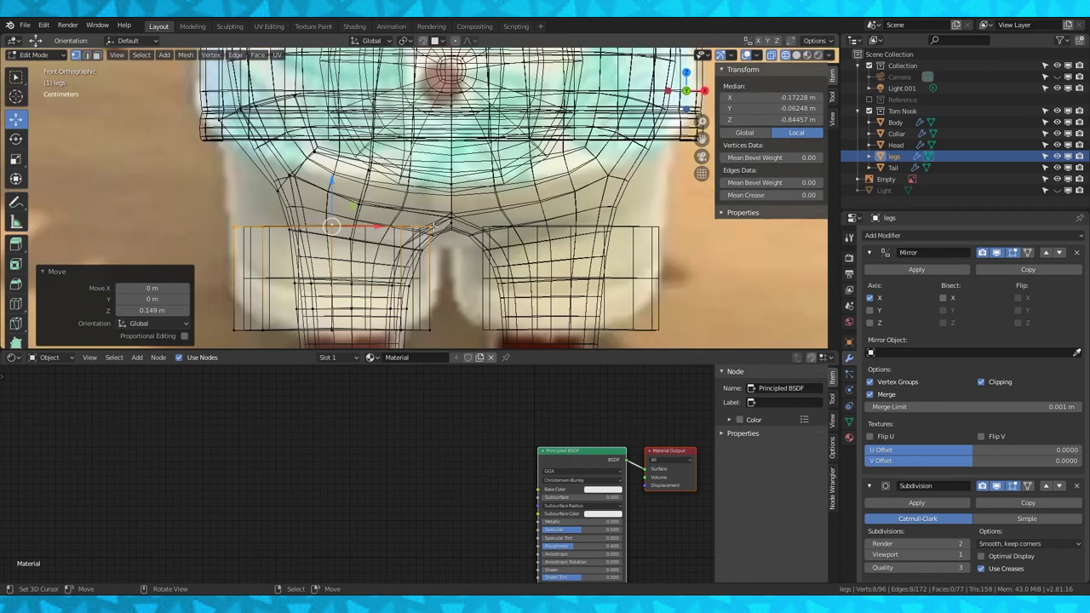
pyautogui.click(430, 227)
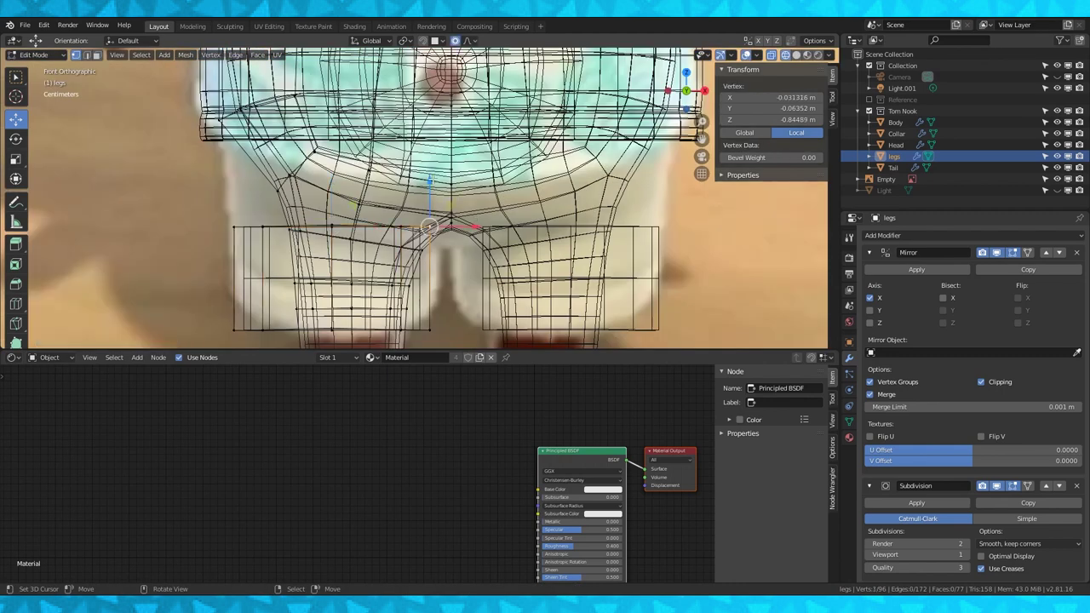
pyautogui.moveTo(431, 179); pyautogui.dragTo(432, 183)
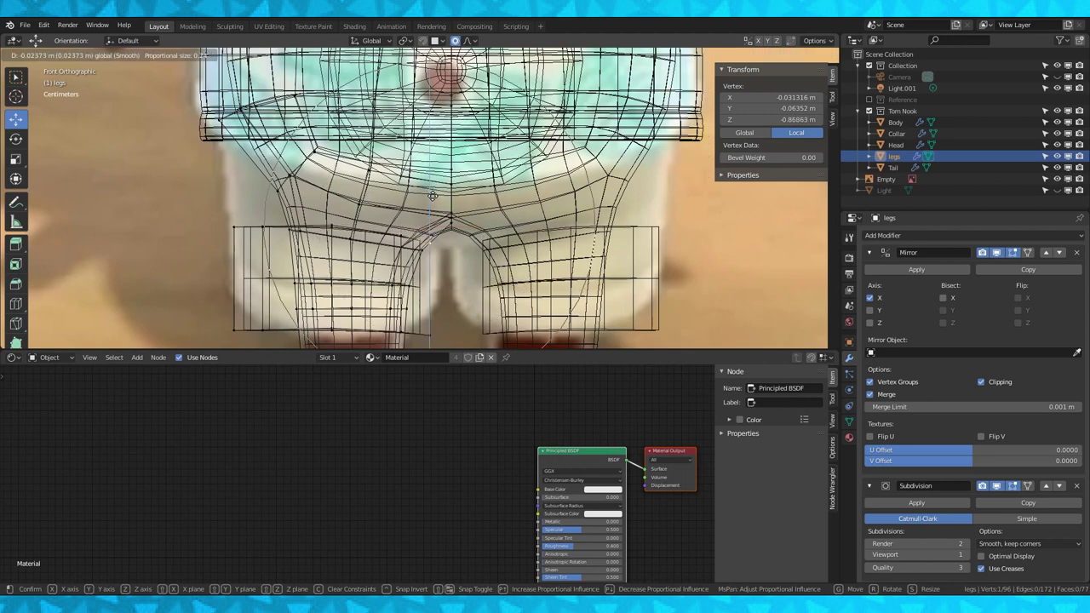
pyautogui.press('Escape')
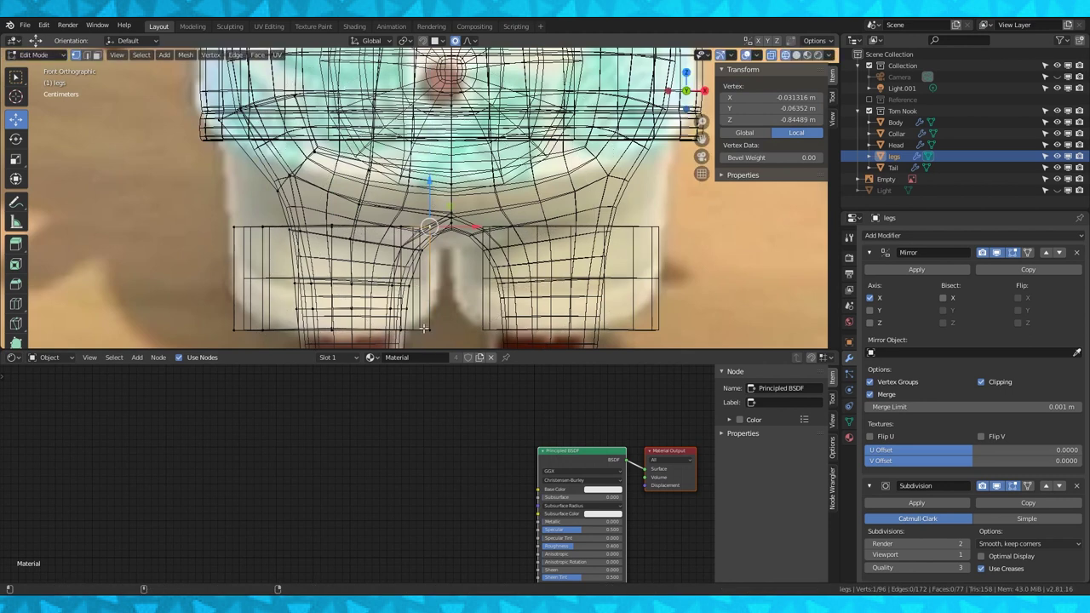
# With the cuff's bottom edge loop temporarily hidden, lower its inner top vertex using proportional editing
pyautogui.keyDown('alt'); pyautogui.click(430, 331); pyautogui.keyUp('alt')
pyautogui.press('h')
pyautogui.click(431, 228)
pyautogui.moveTo(430, 179); pyautogui.dragTo(431, 210)
pyautogui.scroll(-2, 429, 206)
pyautogui.hotkey('alt', 'h')
pyautogui.scroll(-3, 426, 215)
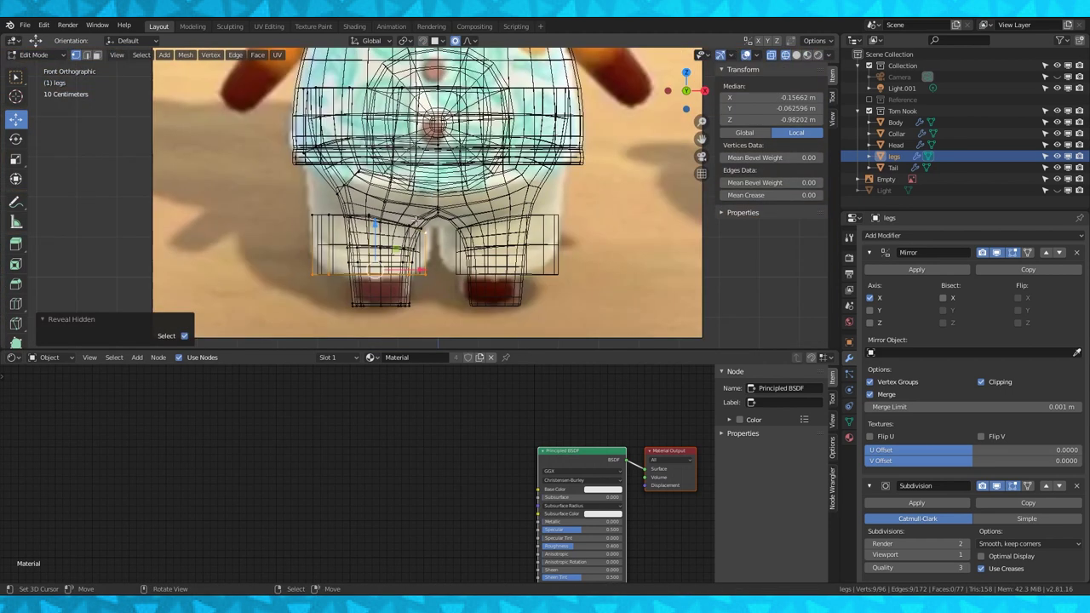
# Duplicate the hip faces at the top of the legs mesh in place and separate the copy into its own object
pyautogui.press('Tab')
pyautogui.press('Tab')
pyautogui.hotkey('ctrl', 'z')
pyautogui.hotkey('alt', 'a')
pyautogui.press('c')
pyautogui.moveTo(437, 196)
pyautogui.mouseDown()
pyautogui.moveTo(429, 161)
pyautogui.moveTo(349, 157)
pyautogui.mouseUp()
pyautogui.press('Escape')
pyautogui.scroll(2, 422, 182)
pyautogui.moveTo(422, 184); pyautogui.dragTo(456, 196, button='middle')
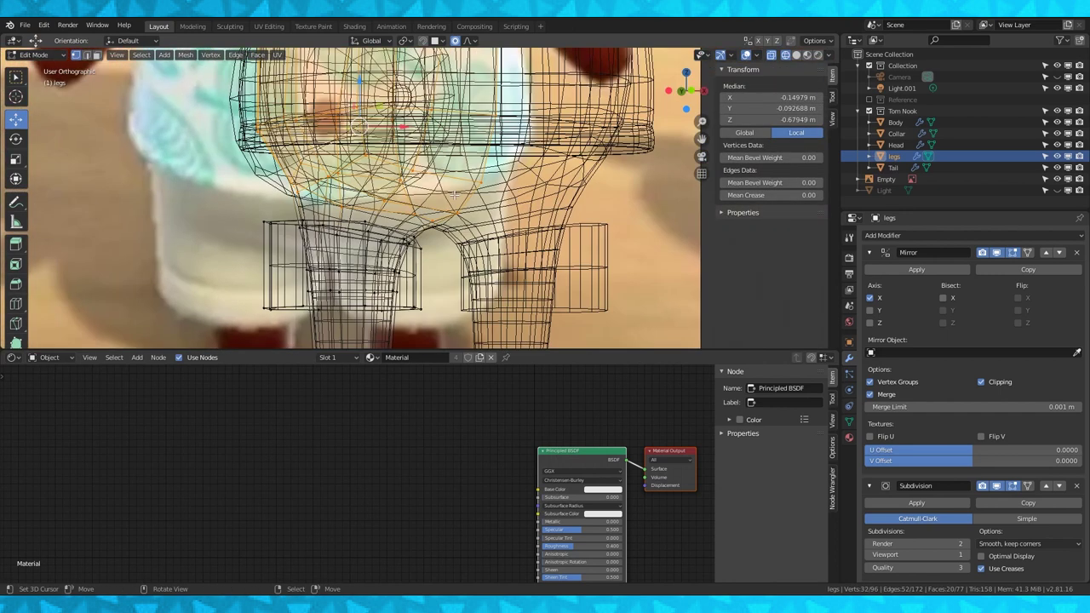
pyautogui.press('KP_1')
pyautogui.hotkey('shift', 'd')
pyautogui.rightClick(435, 195)
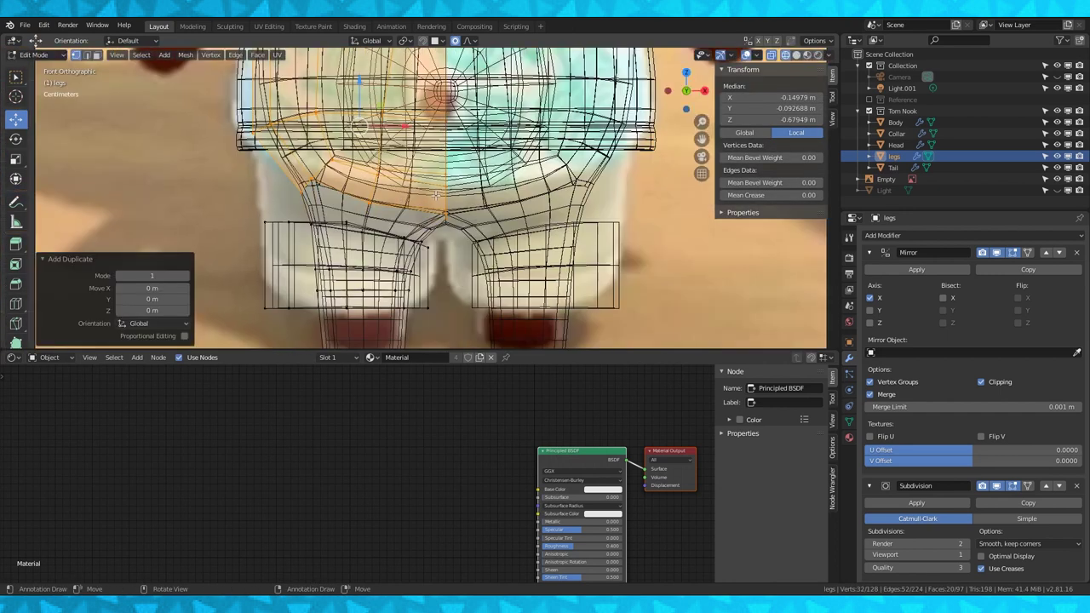
pyautogui.click(436, 195)
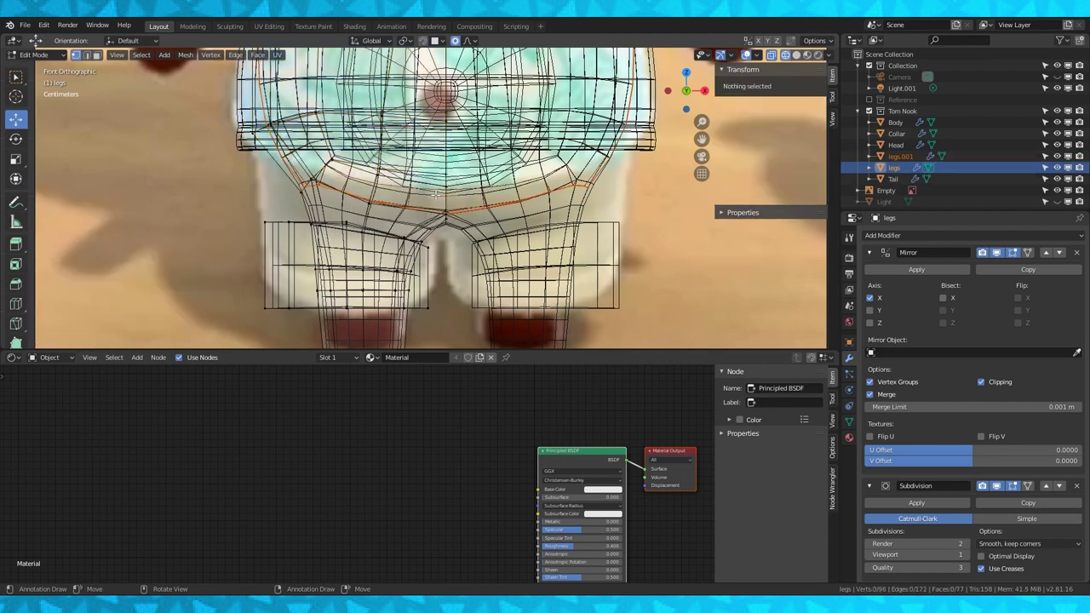
# Select the linked cuff geometry in the legs mesh and separate it by selection into its own object
pyautogui.press('Tab')
pyautogui.click(397, 189)
pyautogui.rightClick(285, 226)
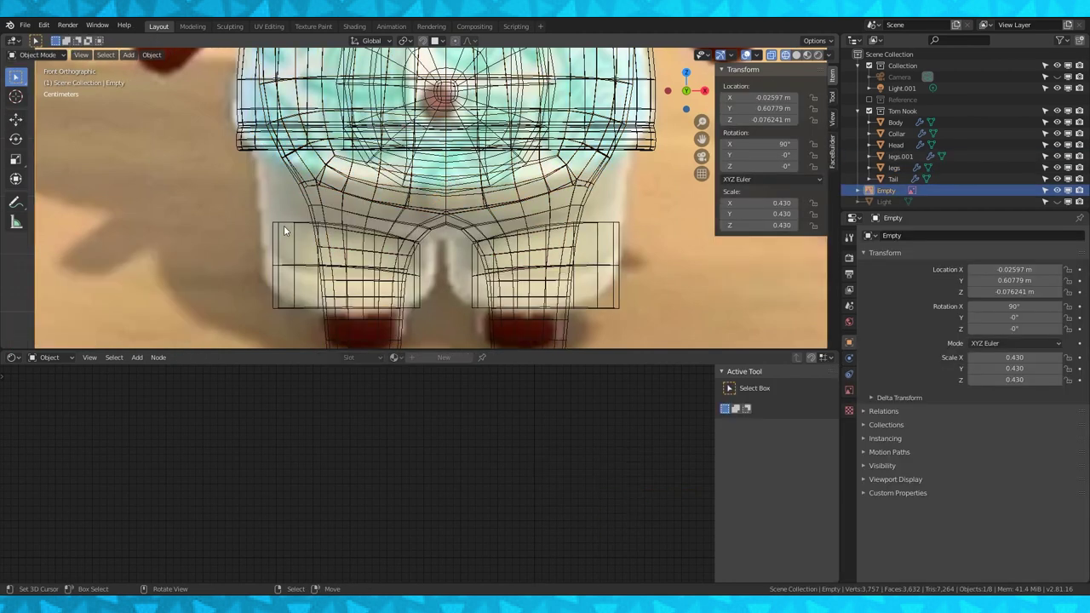
pyautogui.rightClick(285, 227)
pyautogui.press('Tab')
pyautogui.rightClick(281, 225)
pyautogui.hotkey('ctrl', 'l')
pyautogui.press('p')
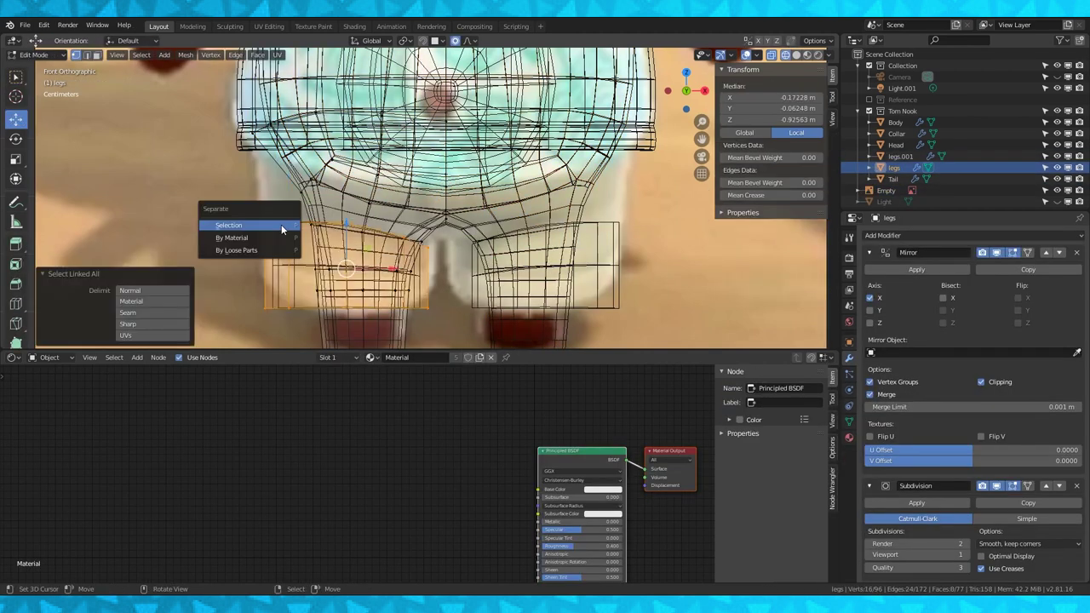
pyautogui.click(282, 230)
pyautogui.press('Tab')
# Join the separated hip piece legs.001 into the cuff object legs.002 and open the combined mesh for editing
pyautogui.click(293, 239)
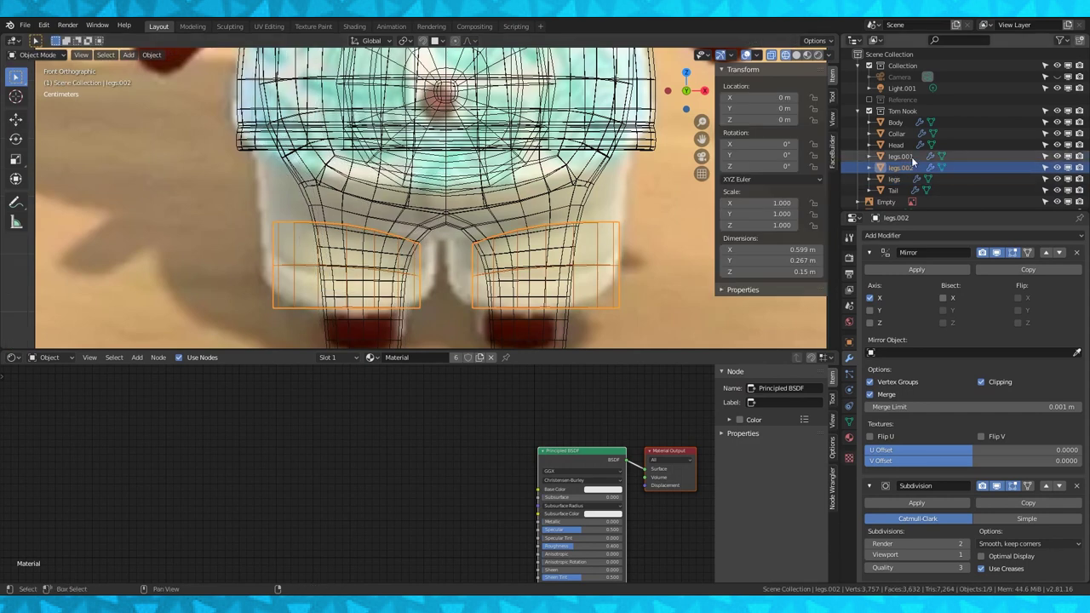
pyautogui.keyDown('shift'); pyautogui.click(912, 157); pyautogui.keyUp('shift')
pyautogui.hotkey('ctrl', 'j')
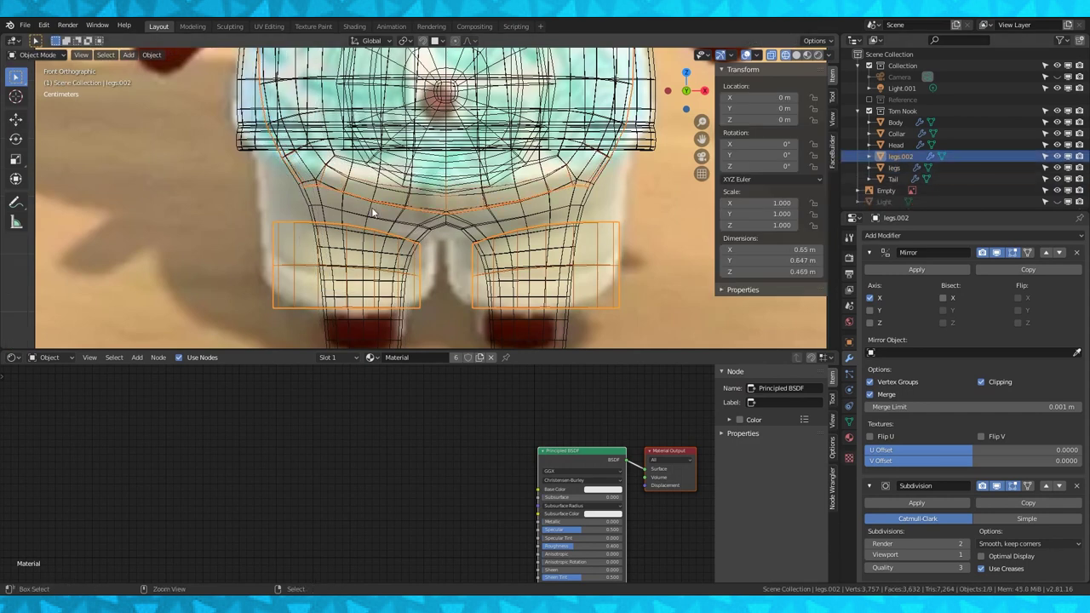
pyautogui.press('Tab')
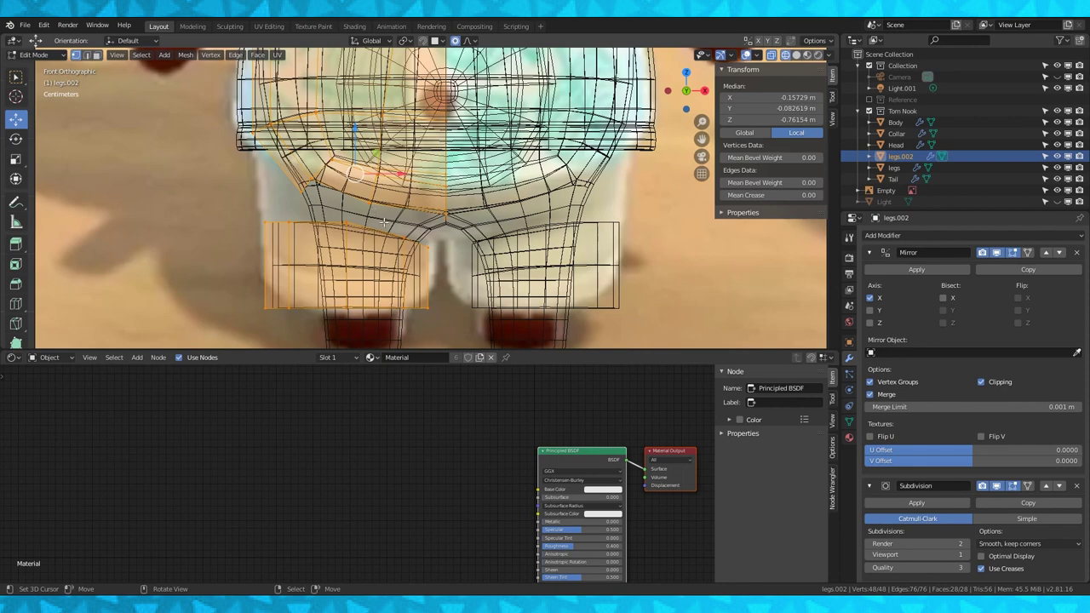
# With the legs object hidden, fill the gap between the hip piece and the cuff in legs.002 with faces
pyautogui.click(453, 224)
pyautogui.moveTo(453, 224); pyautogui.dragTo(412, 239, button='middle')
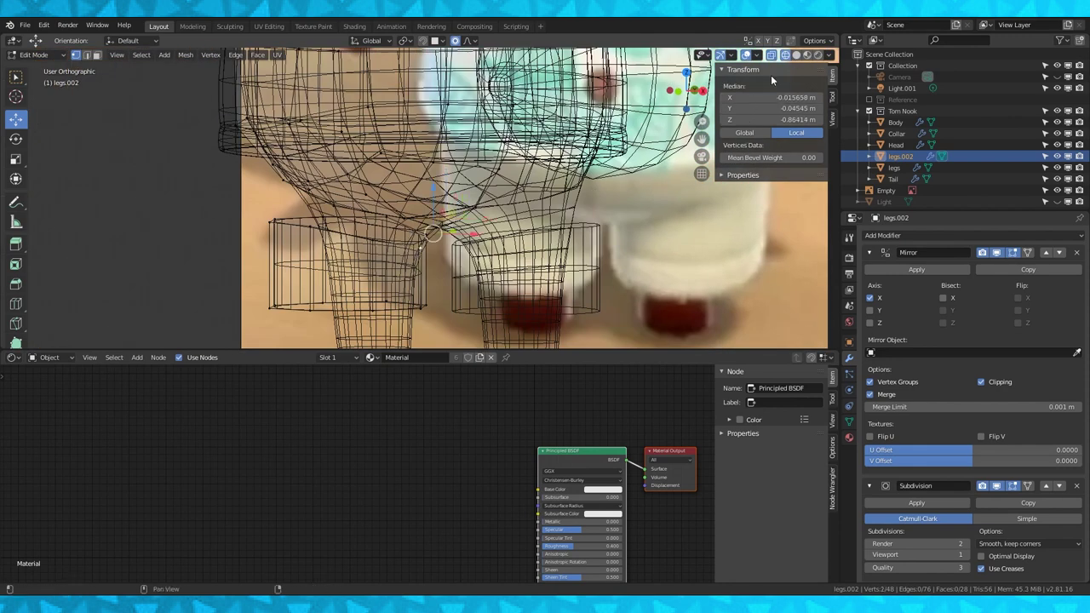
pyautogui.click(797, 55)
pyautogui.click(1058, 168)
pyautogui.press('f')
pyautogui.moveTo(471, 243); pyautogui.dragTo(430, 205, button='middle')
pyautogui.press('f')
pyautogui.press('f')
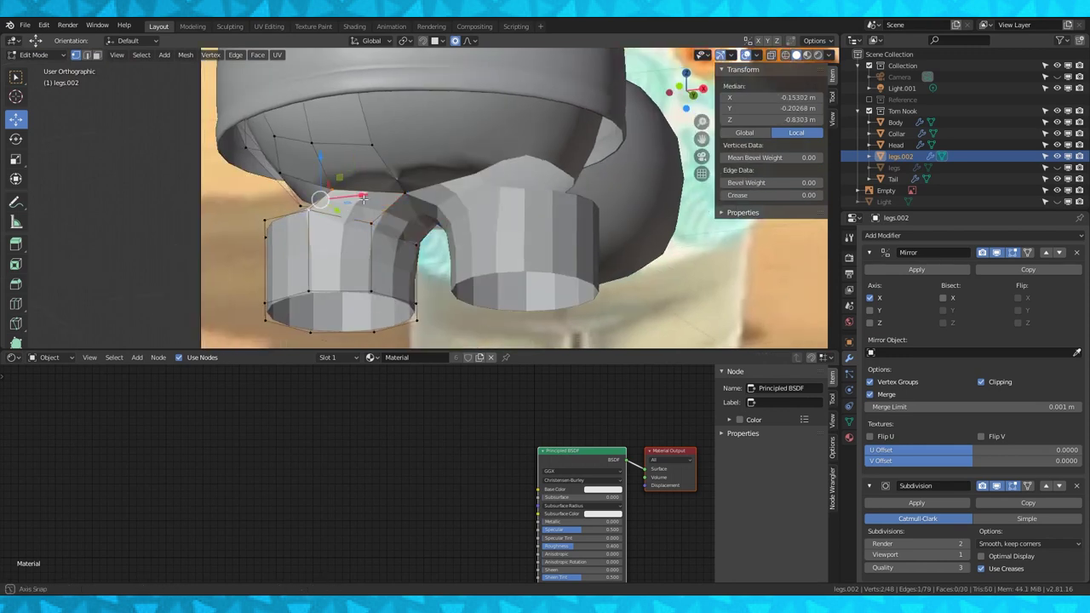
pyautogui.press('f')
pyautogui.press('f')
pyautogui.press('f')
pyautogui.moveTo(363, 200)
pyautogui.mouseDown(button='middle')
pyautogui.moveTo(302, 216)
pyautogui.moveTo(327, 183)
pyautogui.moveTo(383, 209)
pyautogui.mouseUp(button='middle')
pyautogui.press('f')
pyautogui.press('f')
pyautogui.press('f')
# Merge all vertices of the pants mesh by distance and recalculate its normals
pyautogui.press('a')
pyautogui.hotkey('alt', 'm')
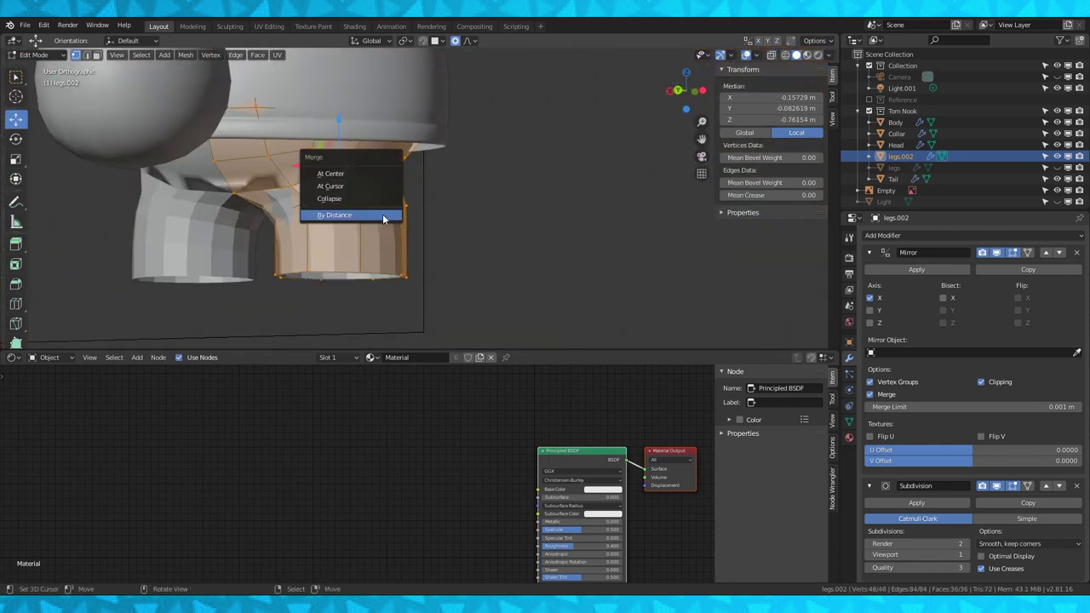
pyautogui.click(383, 219)
pyautogui.hotkey('alt', 'n')
pyautogui.click(370, 218)
# Apply smooth shading to all faces of the pants mesh
pyautogui.press('Tab')
pyautogui.moveTo(467, 221); pyautogui.dragTo(288, 194, button='middle')
pyautogui.press('Tab')
pyautogui.click(257, 57)
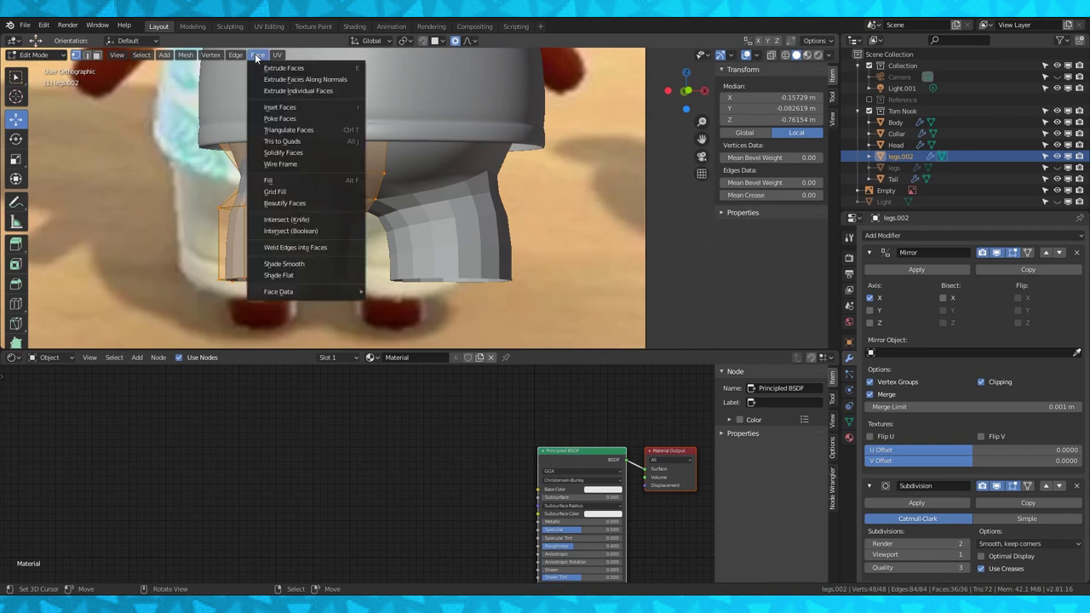
pyautogui.click(291, 263)
# In front view, pull the outer thigh vertex of the pants outward about 0.01 m with proportional editing
pyautogui.press('KP_1')
pyautogui.hotkey('shift', 'z')
pyautogui.scroll(1, 252, 196)
pyautogui.rightClick(179, 179)
pyautogui.press('g')
pyautogui.scroll(10, 242, 167)
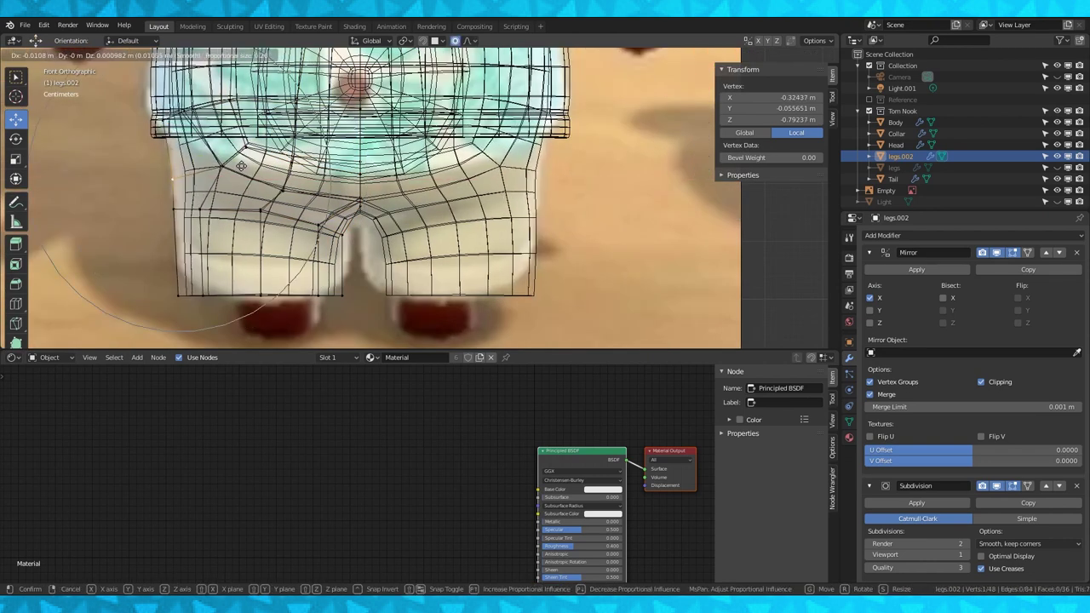
pyautogui.click(239, 167)
pyautogui.hotkey('shift', 'z')
pyautogui.scroll(-3, 290, 179)
pyautogui.moveTo(456, 204); pyautogui.dragTo(351, 221, button='middle')
pyautogui.press('Tab')
pyautogui.scroll(-1, 409, 211)
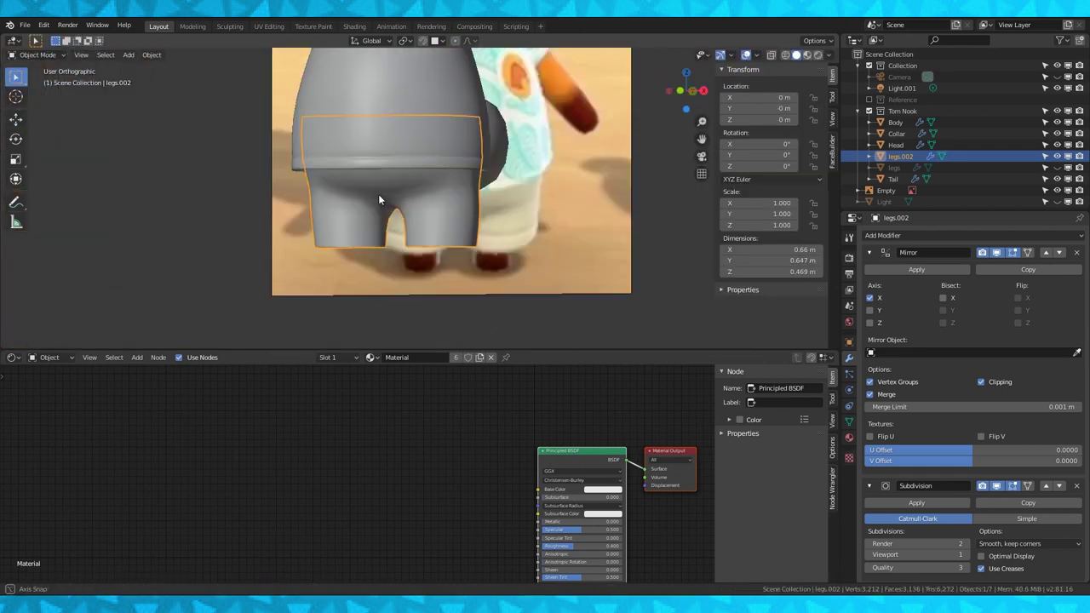
pyautogui.moveTo(379, 195); pyautogui.dragTo(361, 189, button='middle')
# Extrude the pant leg's bottom edge loop inward, scaled to 0.891
pyautogui.press('Tab')
pyautogui.keyDown('alt'); pyautogui.rightClick(355, 249); pyautogui.keyUp('alt')
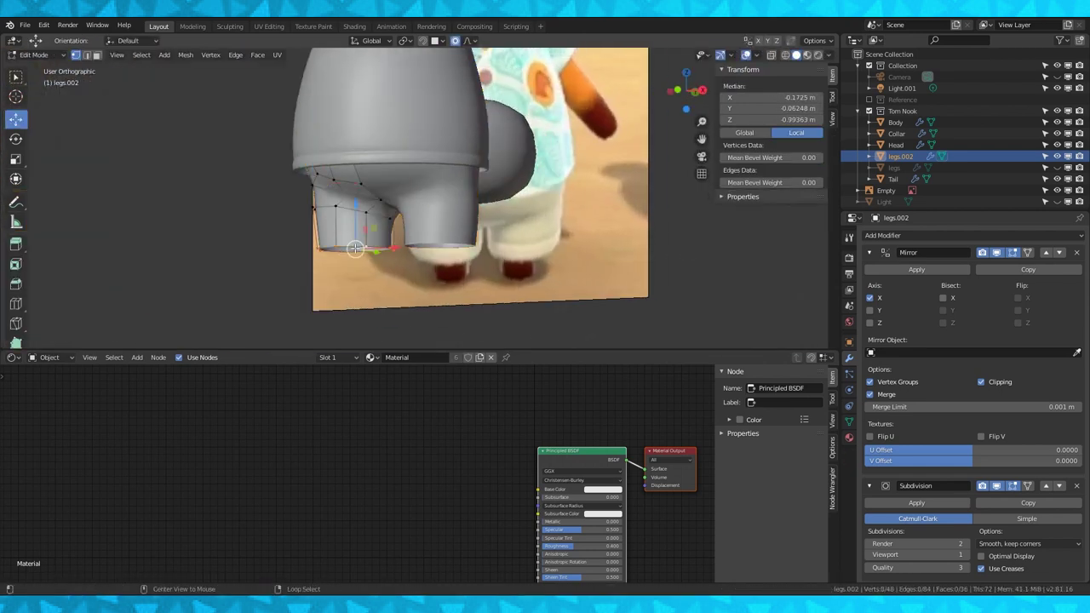
pyautogui.press('g')
pyautogui.click(507, 219)
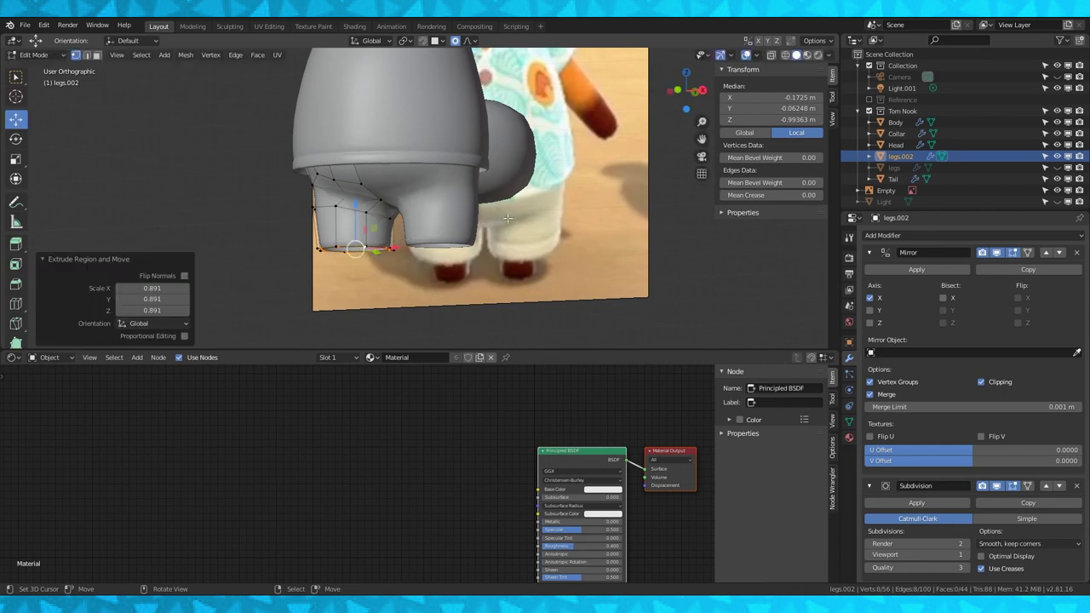
pyautogui.scroll(-1, 371, 224)
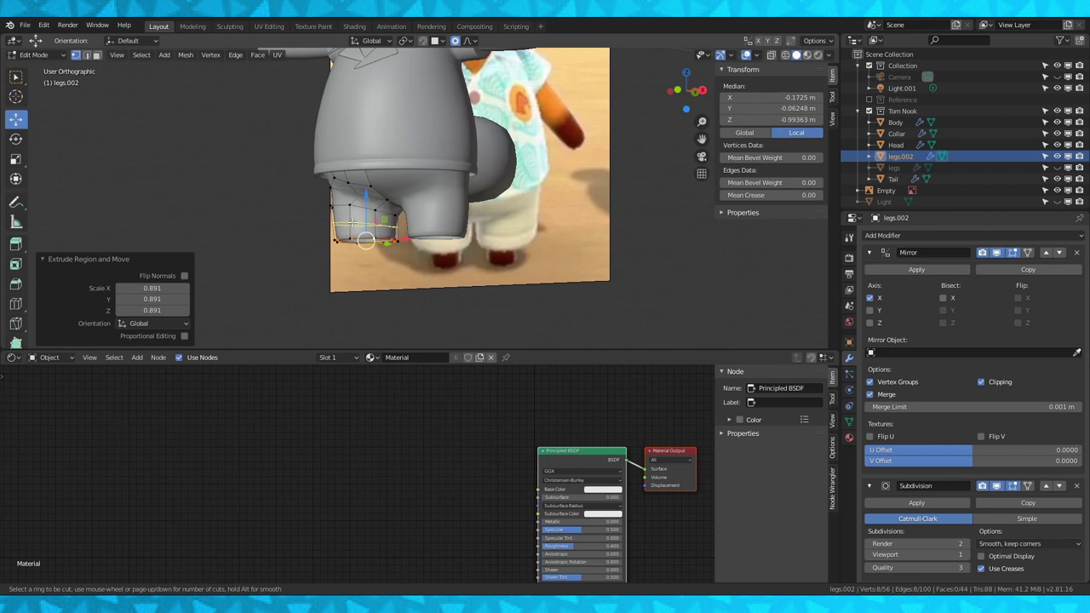
pyautogui.click(365, 240)
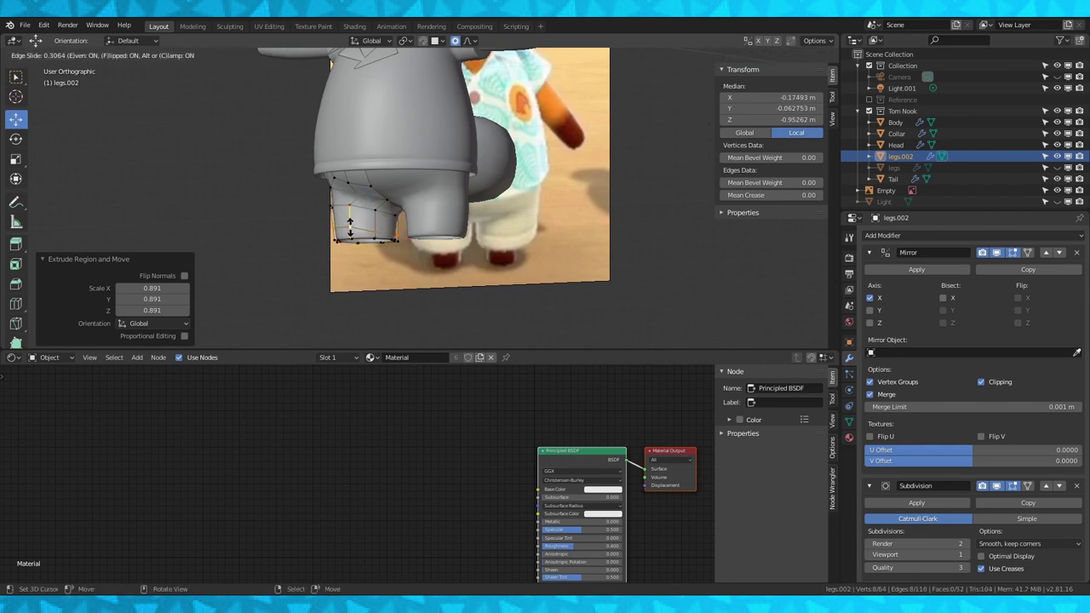
pyautogui.click(350, 232)
pyautogui.scroll(3, 350, 232)
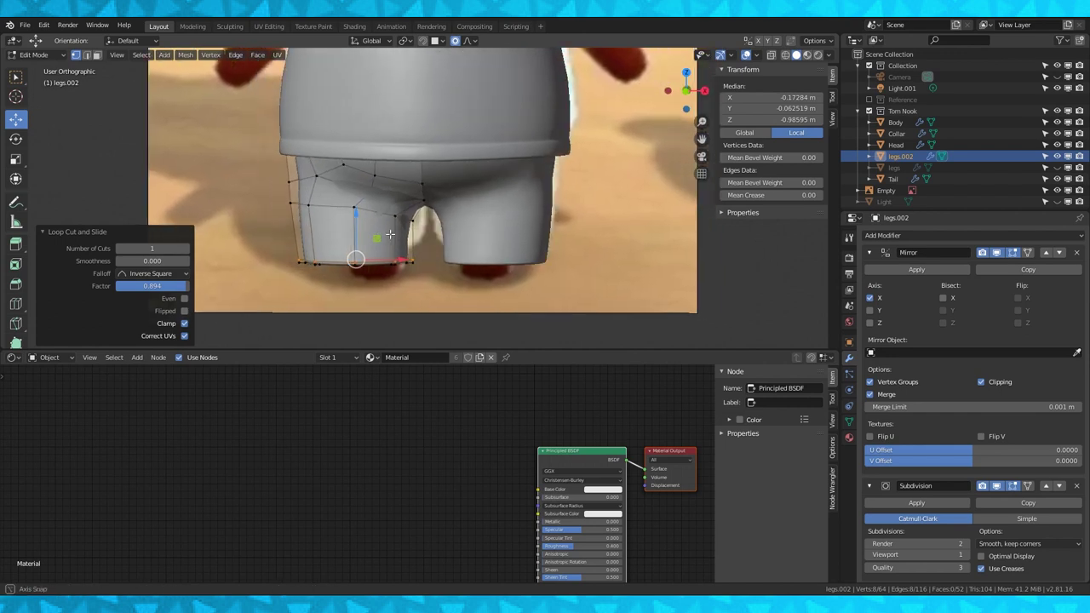
pyautogui.press('g')
pyautogui.press('g')
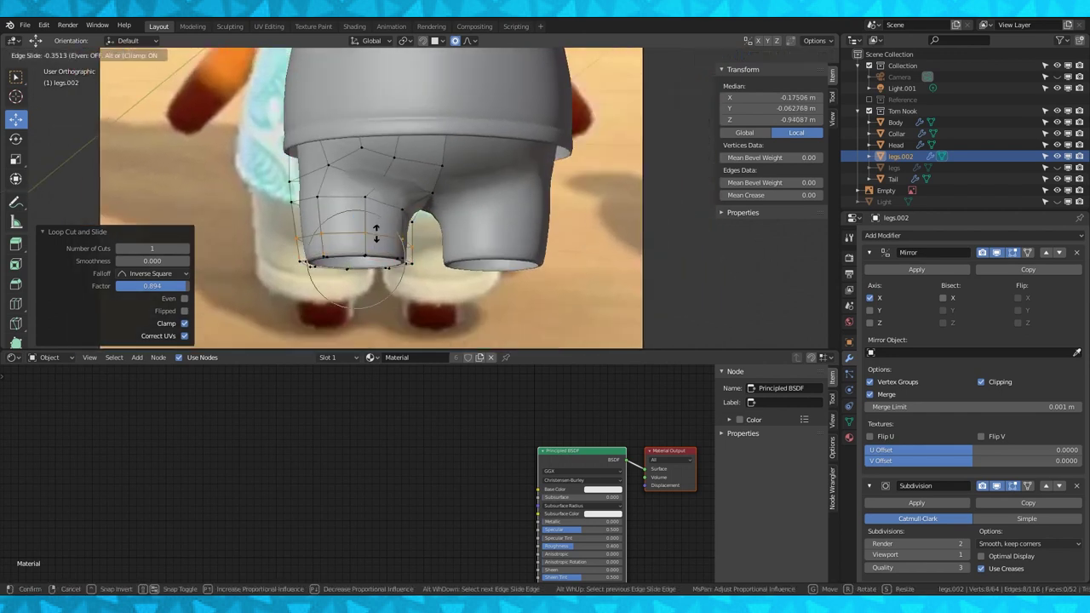
pyautogui.rightClick(377, 234)
pyautogui.hotkey('ctrl', 'z')
# Add a loop cut around the lower pant leg and slide it near the bottom to mark off the cuff band
pyautogui.moveTo(376, 233); pyautogui.dragTo(373, 244, button='middle')
pyautogui.hotkey('ctrl', 'r')
pyautogui.click(376, 236)
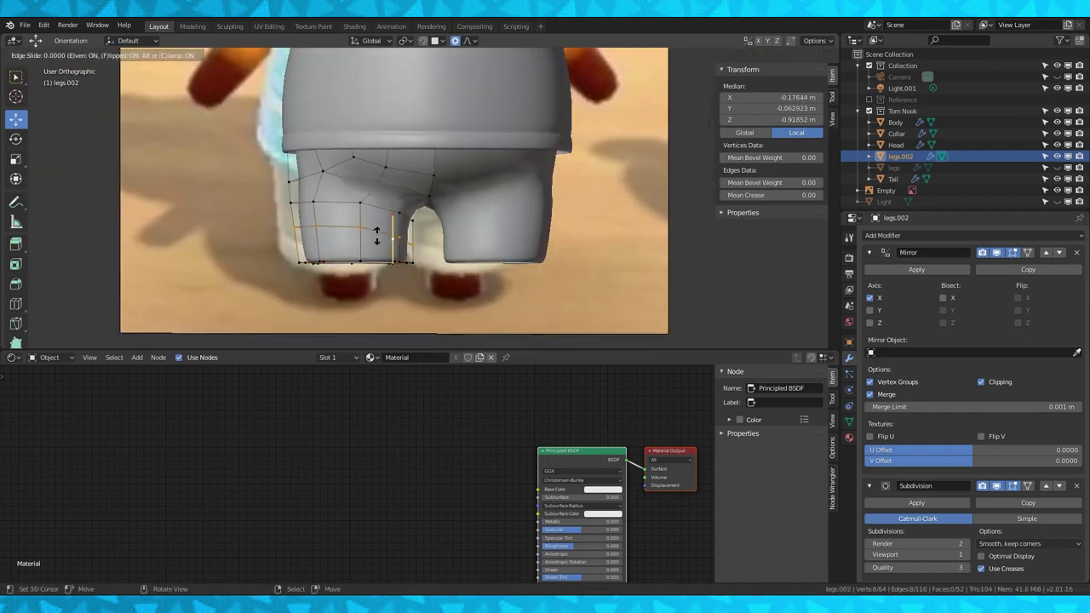
pyautogui.click(378, 237)
# Extrude the cuff's face ring in place and scale it outward to about 1.07 excluding Z, with proportional editing off
pyautogui.moveTo(378, 237); pyautogui.dragTo(345, 261, button='middle')
pyautogui.press('3')
pyautogui.keyDown('alt'); pyautogui.click(362, 251); pyautogui.keyUp('alt')
pyautogui.press('e')
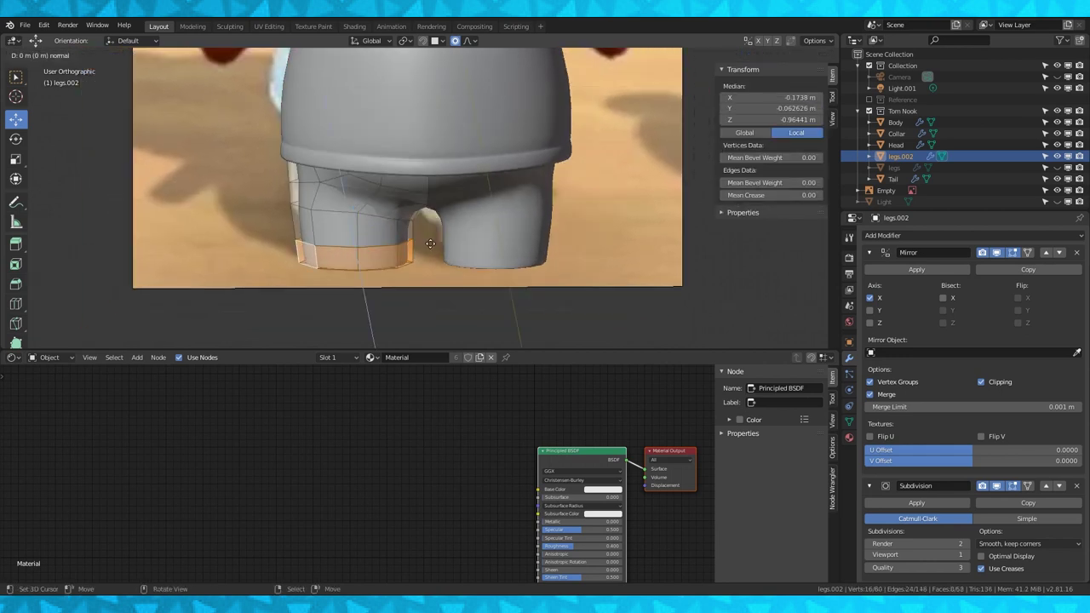
pyautogui.rightClick(431, 244)
pyautogui.press('s')
pyautogui.hotkey('shift', 'z')
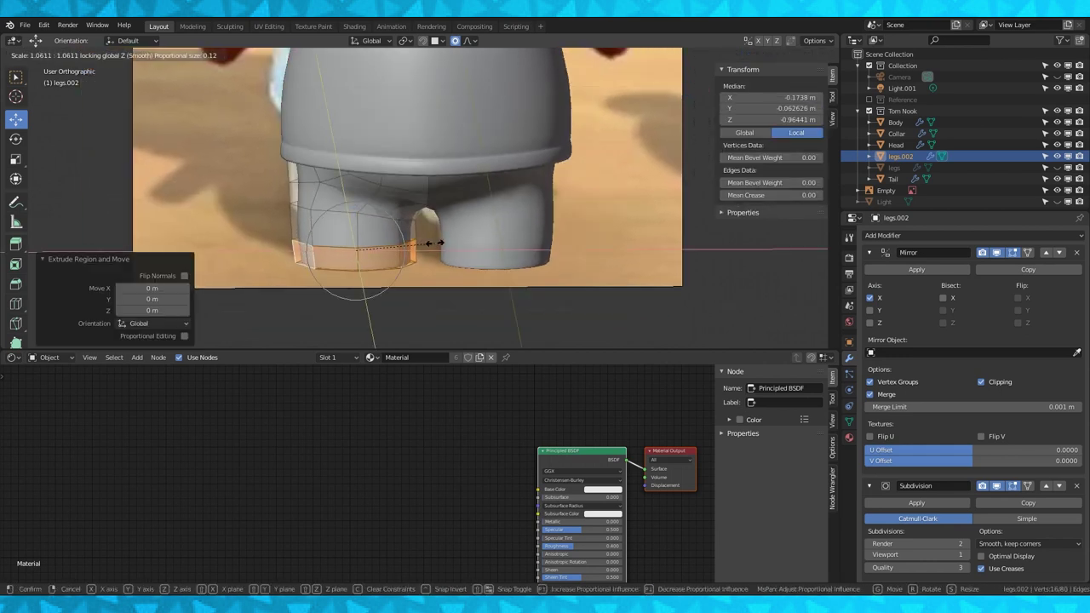
pyautogui.rightClick(435, 244)
pyautogui.press('o')
pyautogui.press('s')
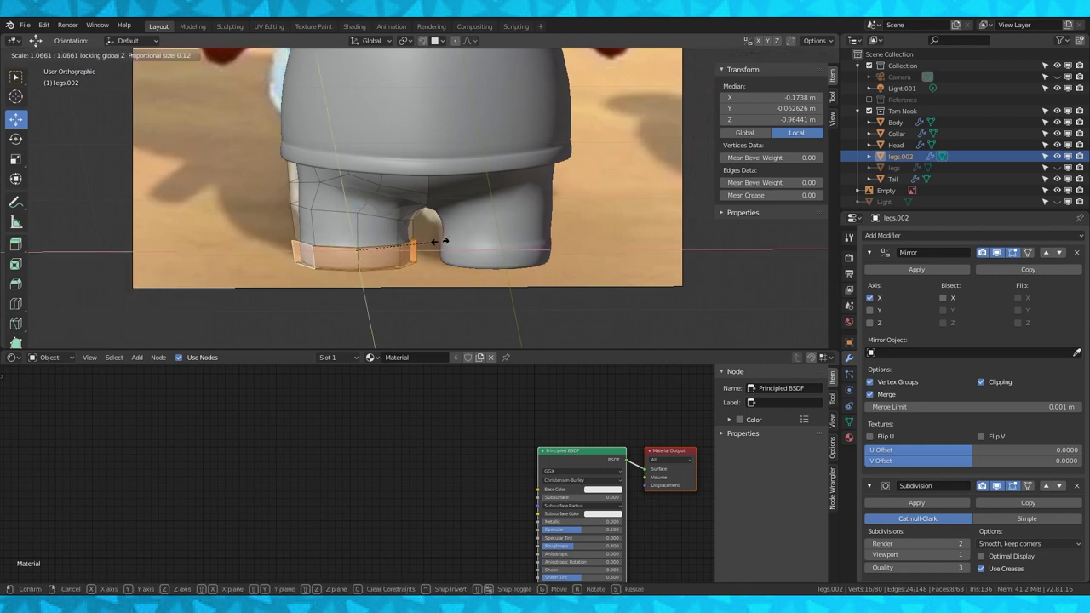
pyautogui.click(441, 241)
pyautogui.moveTo(441, 241); pyautogui.dragTo(397, 240, button='middle')
pyautogui.press('Tab')
pyautogui.press('Tab')
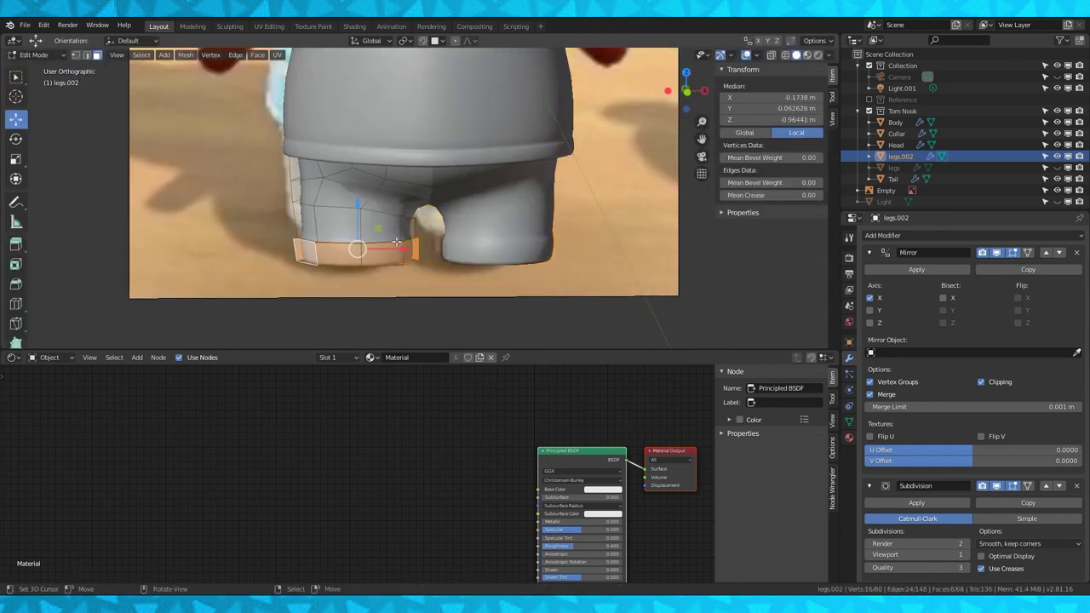
# Add a supporting loop cut on the pant leg just above the raised cuff
pyautogui.scroll(1, 337, 241)
pyautogui.click(293, 223)
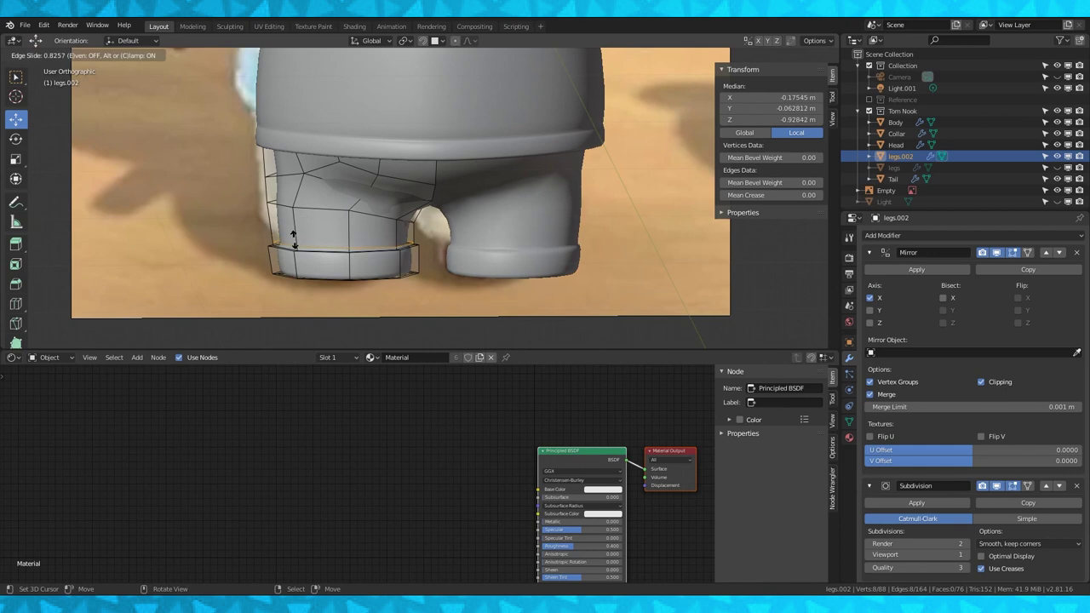
pyautogui.click(341, 253)
# Fill the pant leg's bottom edge loop with a face and unhide the legs object
pyautogui.moveTo(340, 253); pyautogui.dragTo(390, 250, button='middle')
pyautogui.keyDown('alt'); pyautogui.click(390, 235); pyautogui.keyUp('alt')
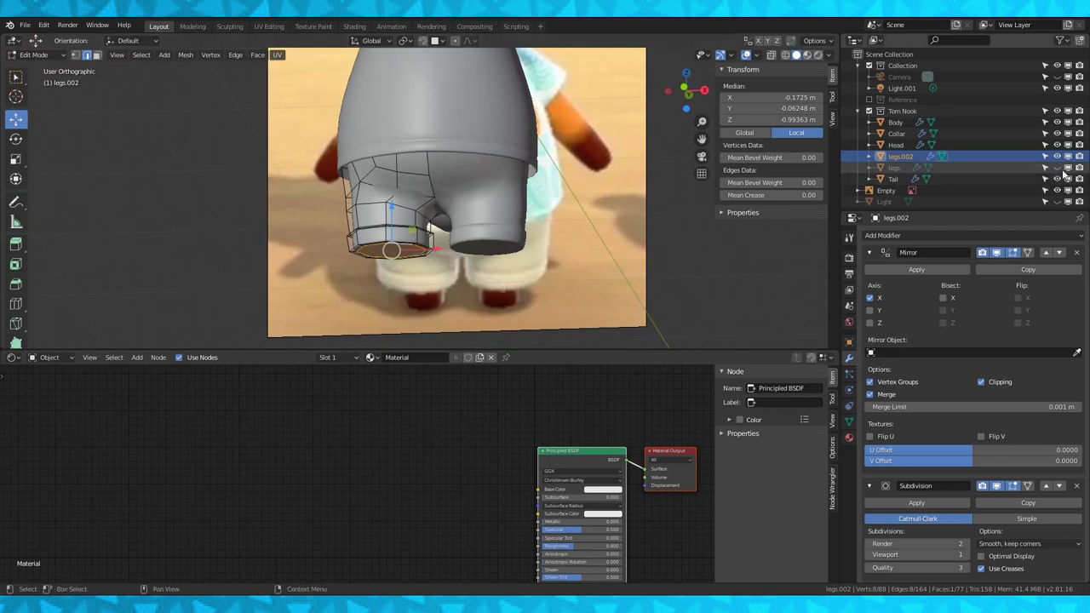
pyautogui.moveTo(596, 187); pyautogui.dragTo(458, 212, button='middle')
pyautogui.press('KP_1')
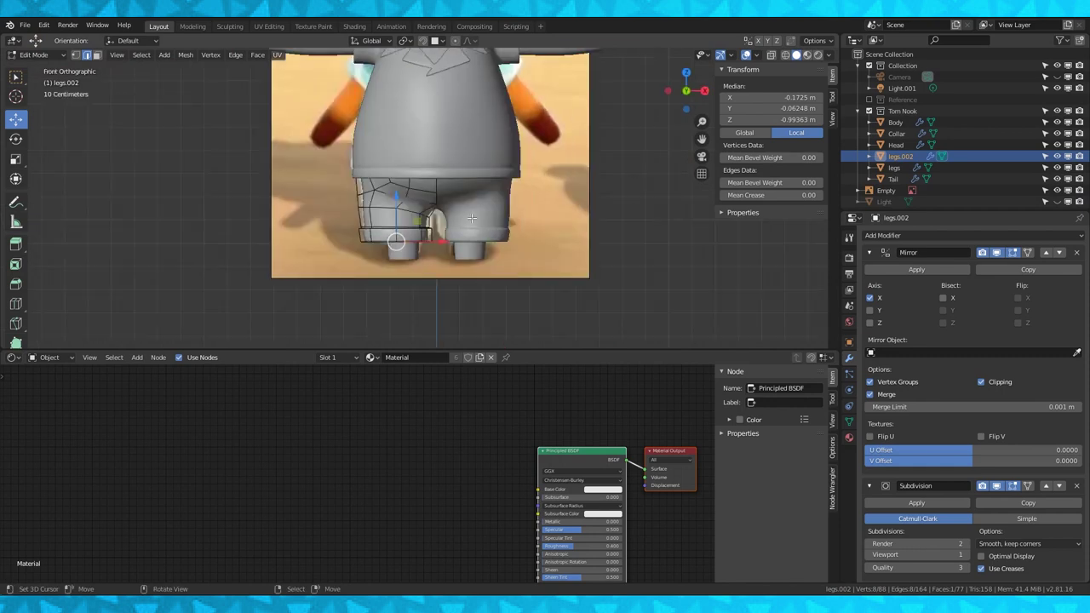
pyautogui.press('KP_3')
pyautogui.press('Tab')
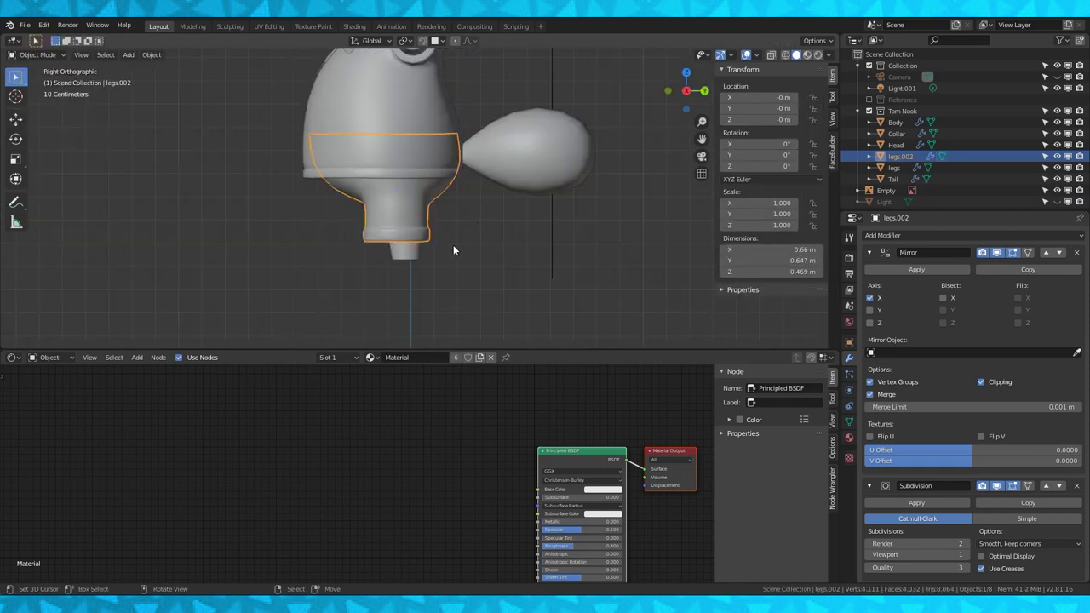
# In side view, select the rear vertices of the lower pant leg and move them backward along Y with proportional editing
pyautogui.hotkey('shift', 'z')
pyautogui.press('KP_Decimal')
pyautogui.press('Tab')
pyautogui.moveTo(483, 274); pyautogui.dragTo(501, 152, button='middle')
pyautogui.press('KP_1')
pyautogui.press('KP_3')
pyautogui.keyDown('alt'); pyautogui.rightClick(440, 270); pyautogui.keyUp('alt')
pyautogui.press('b')
pyautogui.press('o')
pyautogui.moveTo(485, 264); pyautogui.dragTo(501, 264)
pyautogui.scroll(-9, 495, 264)
pyautogui.click(797, 55)
pyautogui.moveTo(609, 197)
pyautogui.mouseDown(button='middle')
pyautogui.moveTo(553, 165)
pyautogui.moveTo(608, 222)
pyautogui.moveTo(546, 218)
pyautogui.moveTo(611, 186)
pyautogui.moveTo(536, 165)
pyautogui.moveTo(551, 188)
pyautogui.moveTo(462, 287)
pyautogui.moveTo(559, 296)
pyautogui.moveTo(344, 294)
pyautogui.moveTo(380, 274)
pyautogui.mouseUp(button='middle')
pyautogui.press('Tab')
pyautogui.press('Tab')
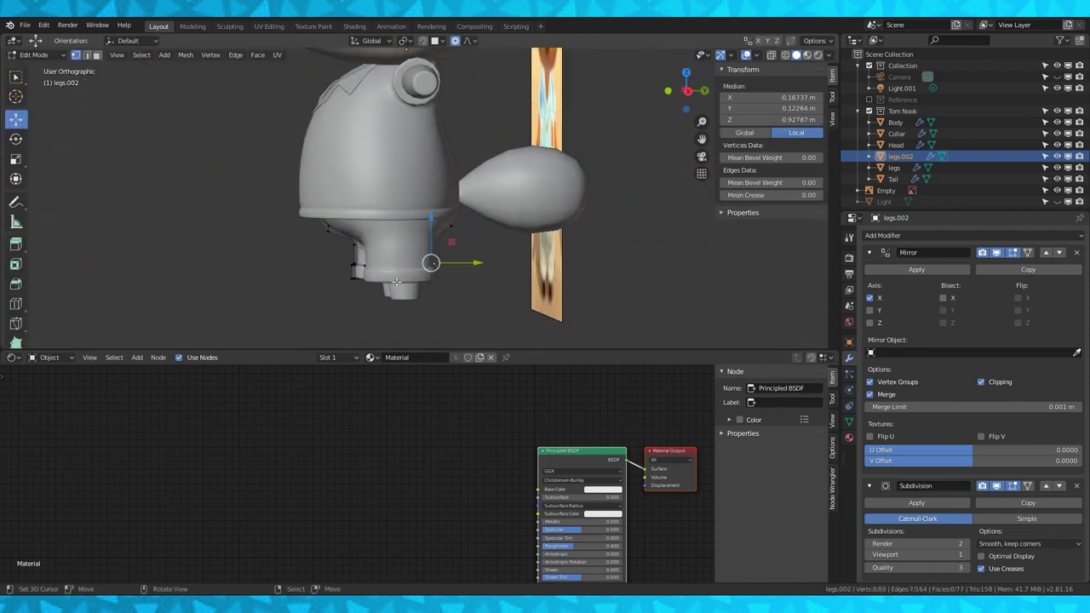
# Open the legs object for editing and dissolve the edge loop at the bottom of the leg
pyautogui.press('Tab')
pyautogui.rightClick(405, 293)
pyautogui.press('Tab')
pyautogui.scroll(2, 406, 295)
pyautogui.moveTo(405, 295); pyautogui.dragTo(487, 201, button='middle')
pyautogui.keyDown('alt'); pyautogui.click(421, 218); pyautogui.keyUp('alt')
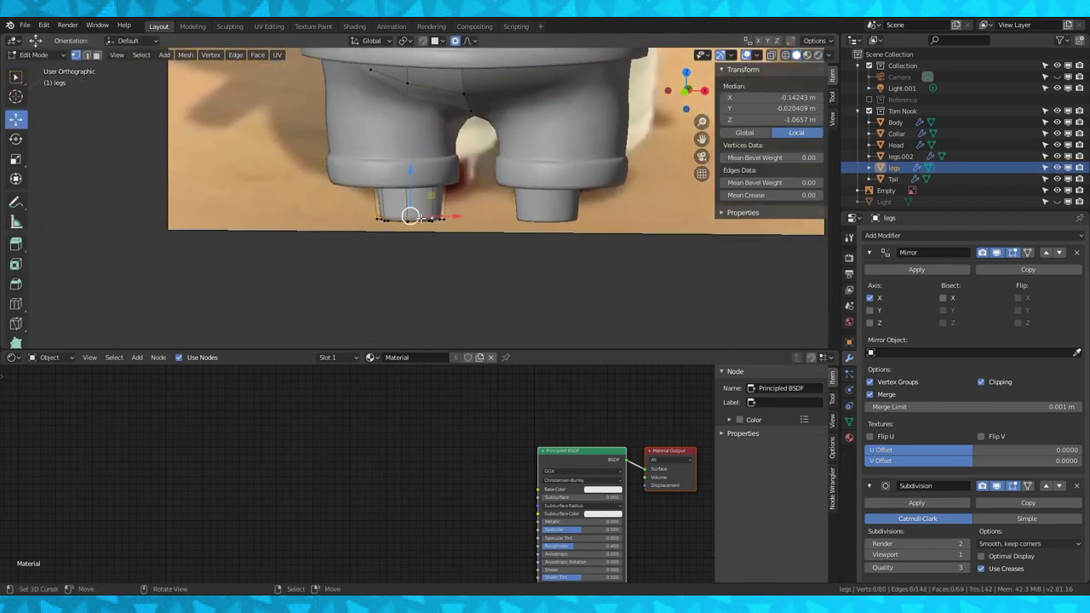
pyautogui.scroll(2, 411, 215)
pyautogui.press('KP_1')
pyautogui.press('x')
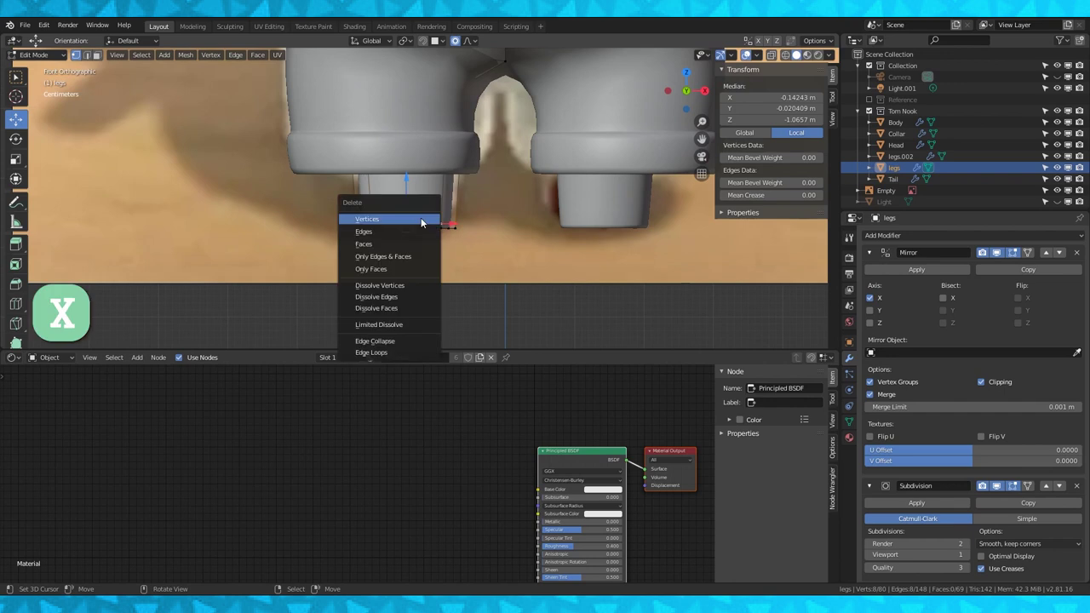
pyautogui.click(394, 297)
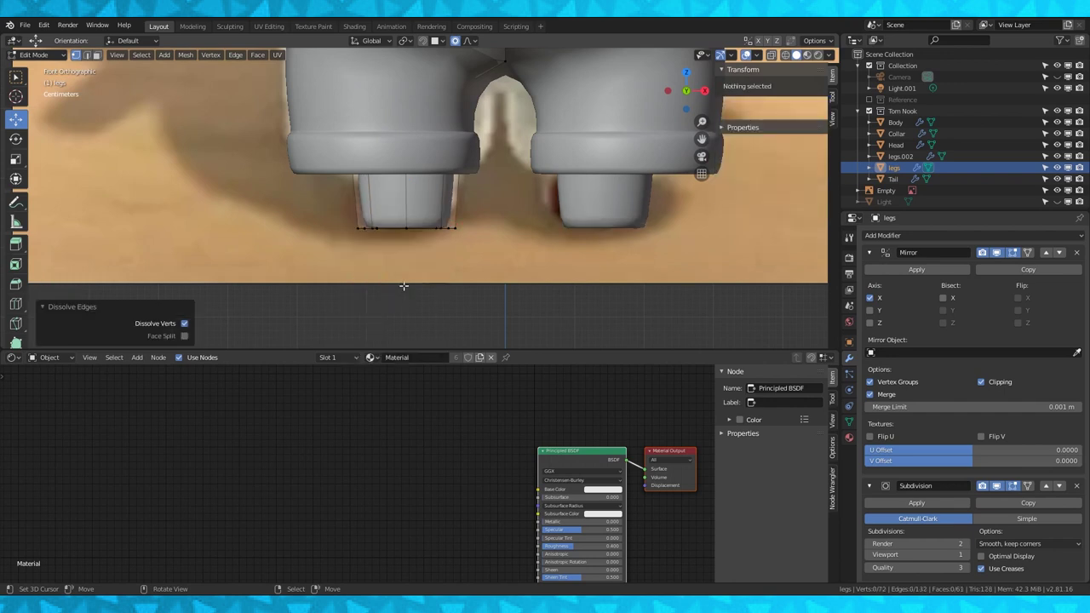
# Add a loop cut around the lower leg below the cuff, slid to a factor of -0.388
pyautogui.click(411, 201)
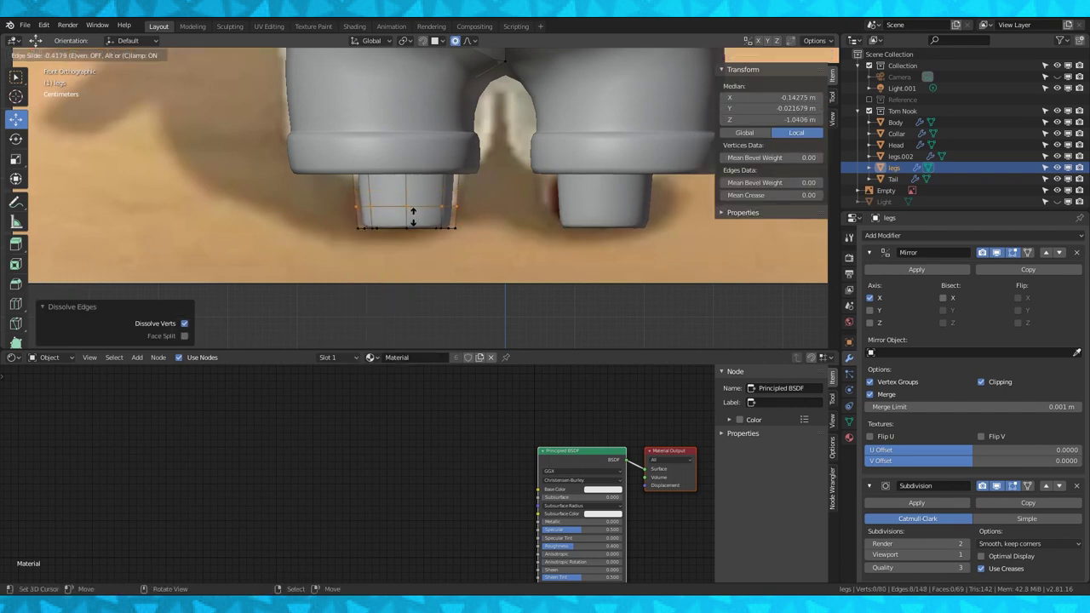
pyautogui.click(414, 211)
pyautogui.moveTo(414, 211); pyautogui.dragTo(521, 198, button='middle')
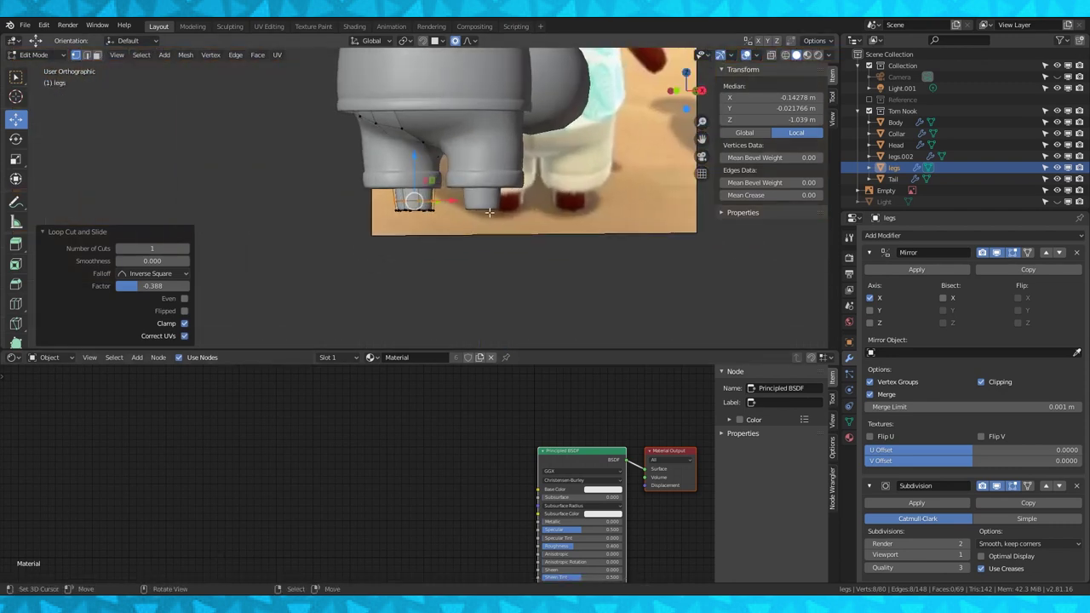
# Extrude the four front faces at the bottom of the leg about 0.026 m forward along Y to form a foot
pyautogui.press('KP_1')
pyautogui.scroll(3, 490, 213)
pyautogui.click(98, 54)
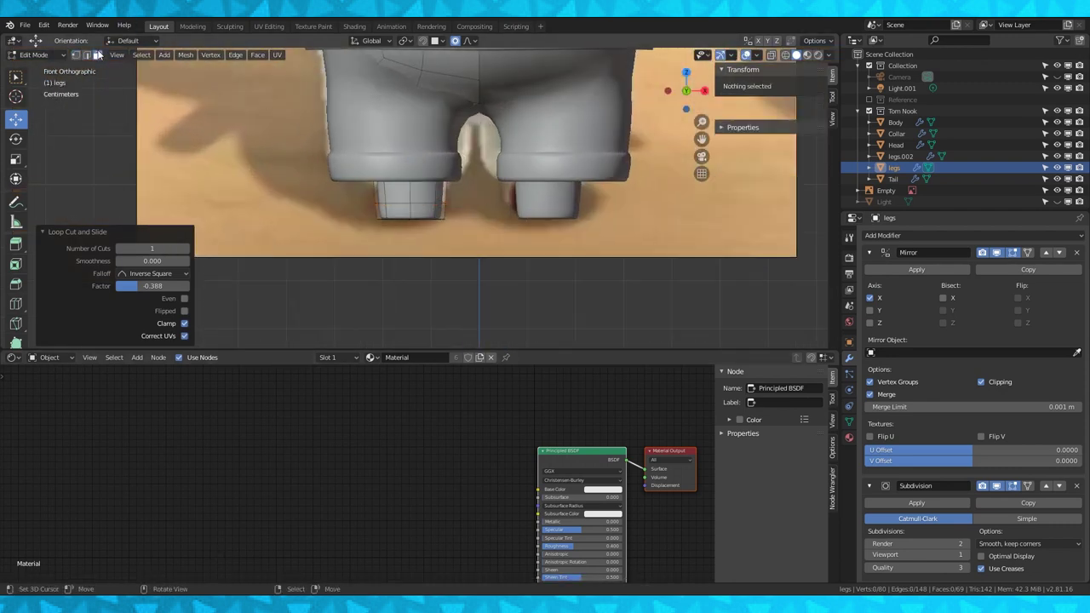
pyautogui.click(386, 211)
pyautogui.moveTo(464, 220); pyautogui.dragTo(375, 202, button='middle')
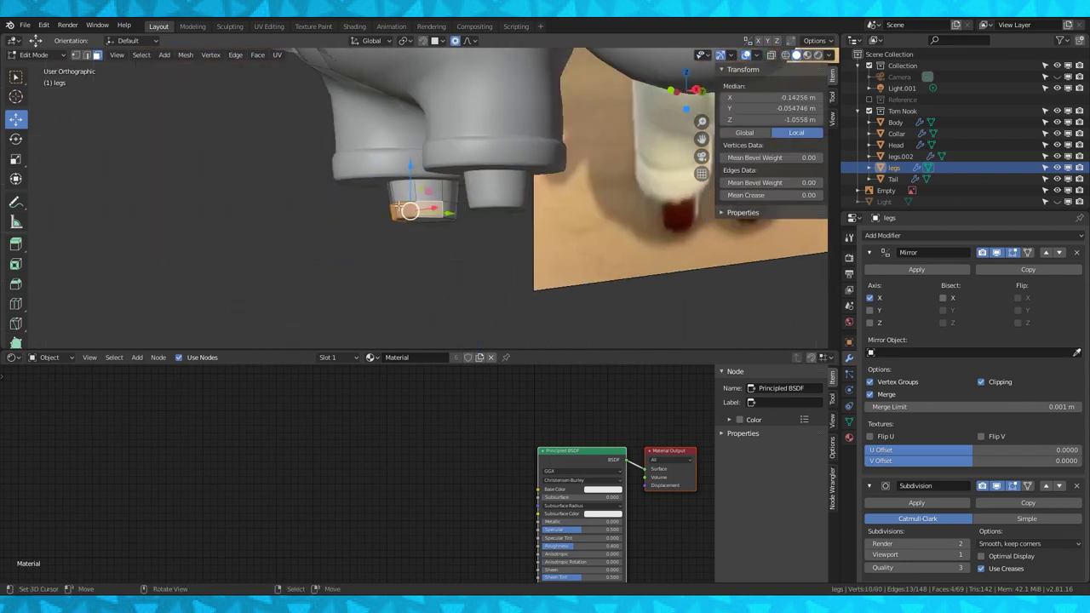
pyautogui.press('KP_3')
pyautogui.hotkey('shift', 'z')
pyautogui.press('o')
pyautogui.press('e')
pyautogui.press('y')
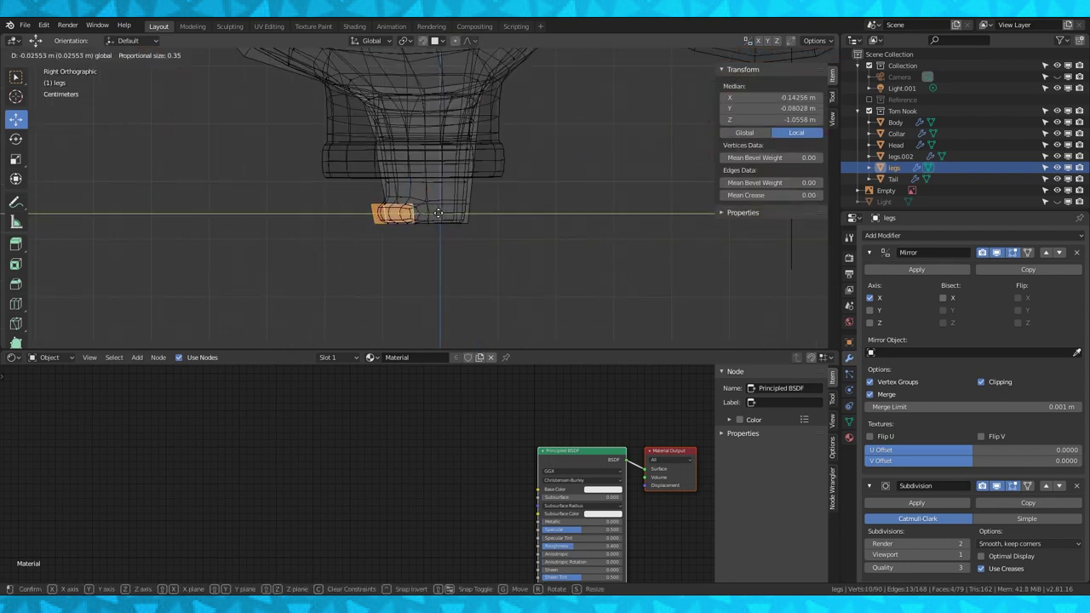
pyautogui.click(437, 213)
pyautogui.hotkey('shift', 'z')
pyautogui.moveTo(437, 213)
pyautogui.mouseDown(button='middle')
pyautogui.moveTo(624, 227)
pyautogui.moveTo(521, 234)
pyautogui.mouseUp(button='middle')
pyautogui.press('Tab')
pyautogui.hotkey('alt', 'a')
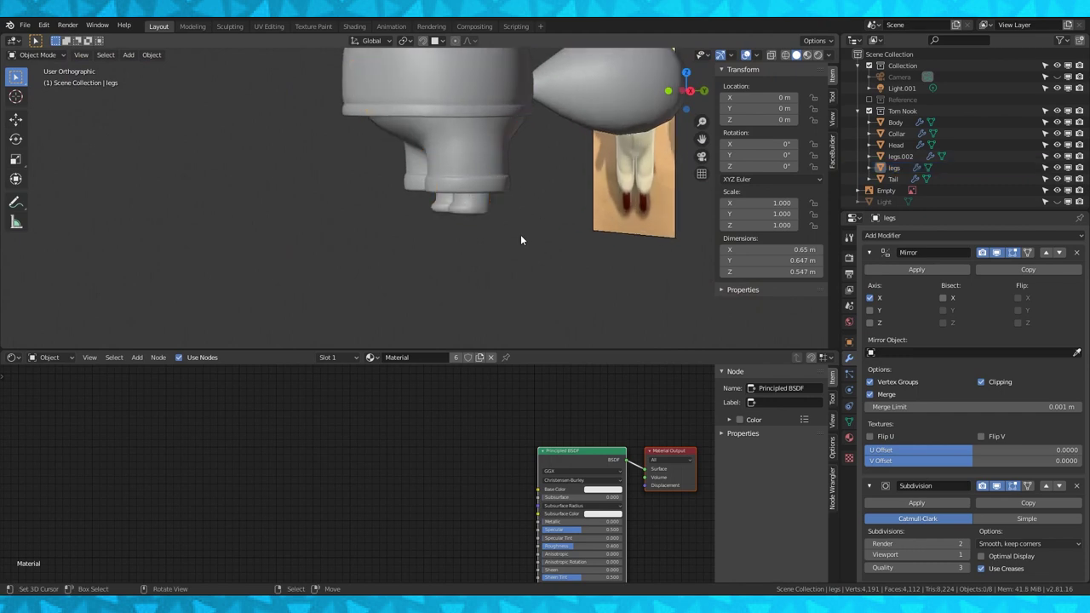
# Lower the upper front edge of the foot by about 0.005 m along Z
pyautogui.scroll(-3, 520, 235)
pyautogui.scroll(6, 464, 233)
pyautogui.press('Tab')
pyautogui.moveTo(387, 210); pyautogui.dragTo(456, 205, button='middle')
pyautogui.moveTo(401, 174); pyautogui.dragTo(401, 171)
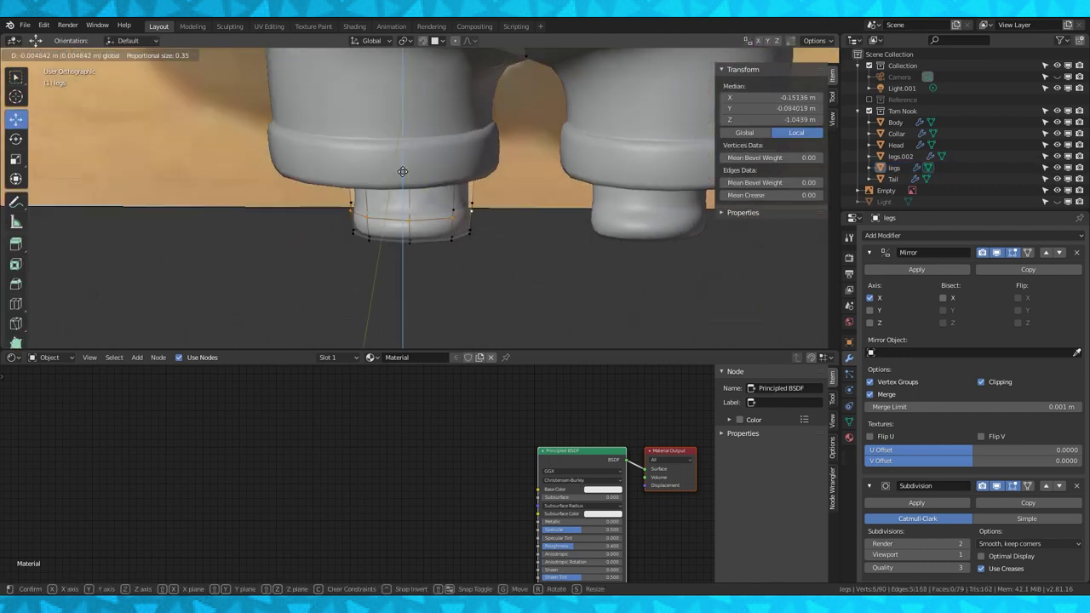
pyautogui.click(463, 227)
# Nudge the remaining side and rear edges of the foot to refine its shape
pyautogui.moveTo(409, 183); pyautogui.dragTo(477, 243, button='middle')
pyautogui.moveTo(462, 194); pyautogui.dragTo(463, 201)
pyautogui.moveTo(462, 201); pyautogui.dragTo(502, 213, button='middle')
pyautogui.moveTo(496, 204); pyautogui.dragTo(494, 205)
pyautogui.press('Tab')
pyautogui.click(590, 225)
# Open the Body mesh for editing and dissolve the edge loop on the shirt sleeve
pyautogui.moveTo(494, 207)
pyautogui.mouseDown(button='middle')
pyautogui.moveTo(590, 224)
pyautogui.moveTo(421, 263)
pyautogui.moveTo(549, 205)
pyautogui.moveTo(477, 213)
pyautogui.mouseUp(button='middle')
pyautogui.scroll(-6, 590, 225)
pyautogui.scroll(4, 477, 213)
pyautogui.press('Tab')
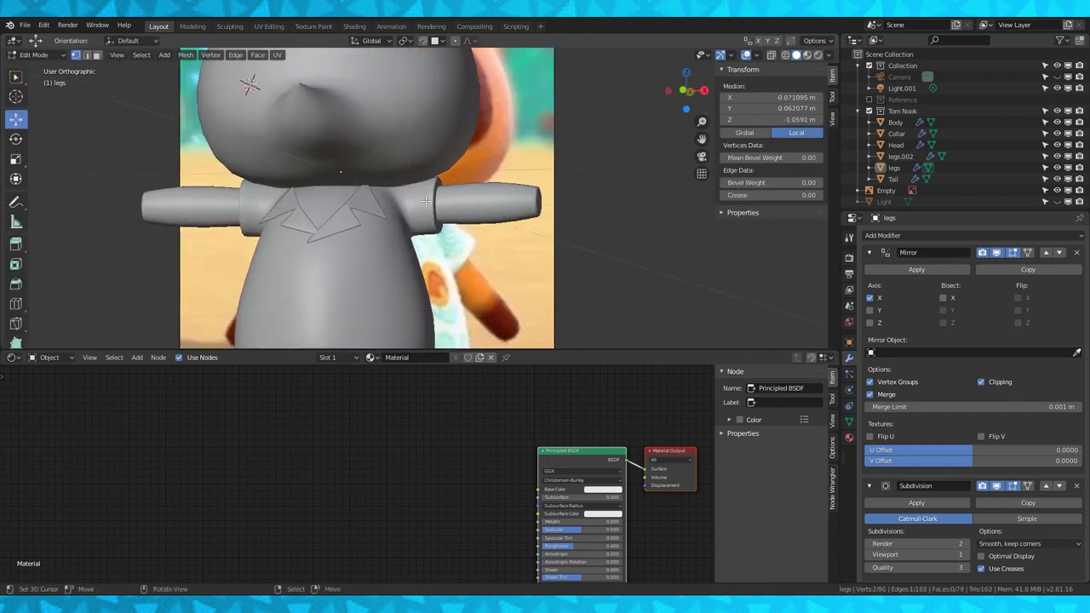
pyautogui.press('Tab')
pyautogui.click(316, 264)
pyautogui.press('Tab')
pyautogui.scroll(3, 294, 223)
pyautogui.press('x')
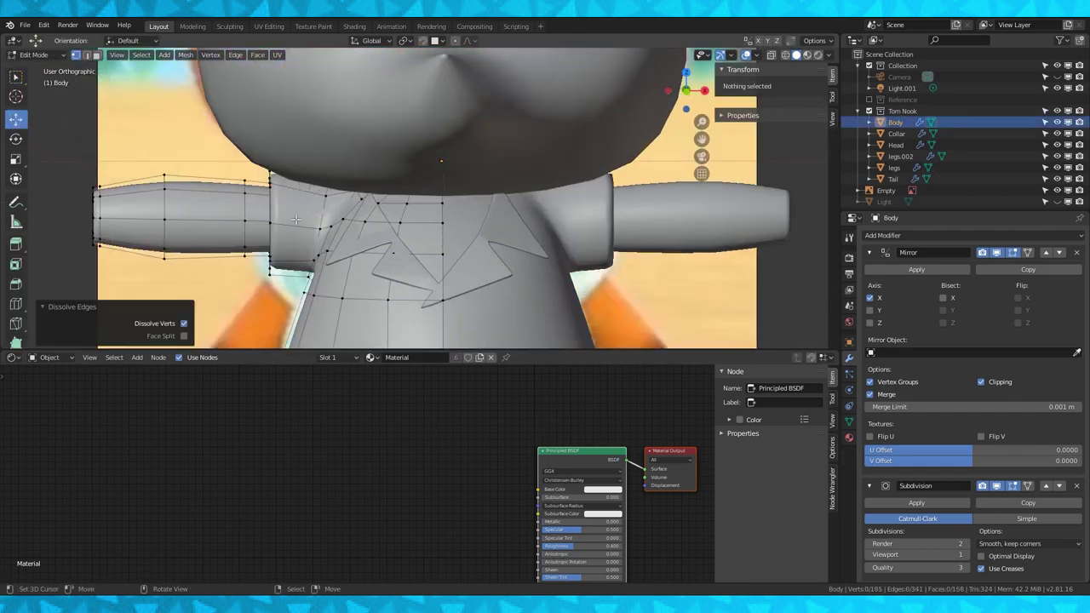
pyautogui.press('KP_1')
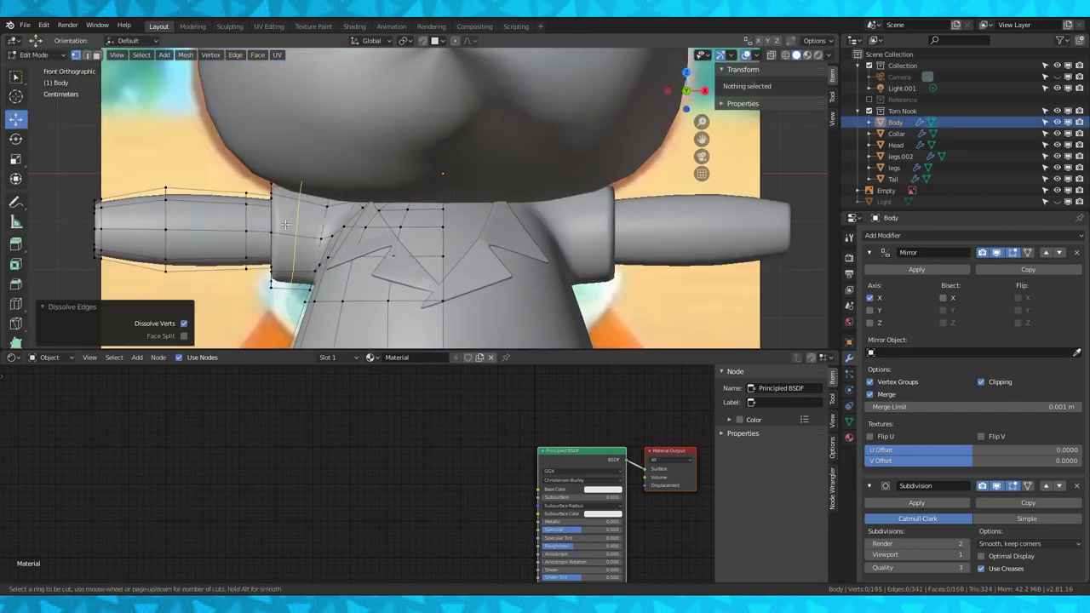
# Add an edge loop around the shirt sleeve near its opening on the Body mesh
pyautogui.keyDown('alt'); pyautogui.click(290, 225); pyautogui.keyUp('alt')
pyautogui.press('g')
pyautogui.press('g')
pyautogui.click(285, 223)
# Extrude the ring of faces at the sleeve opening and scale it outward to form a cuff
pyautogui.press('3')
pyautogui.keyDown('shift'); pyautogui.moveTo(285, 213); pyautogui.dragTo(291, 200, button='middle'); pyautogui.keyUp('shift')
pyautogui.keyDown('alt'); pyautogui.rightClick(289, 189); pyautogui.keyUp('alt')
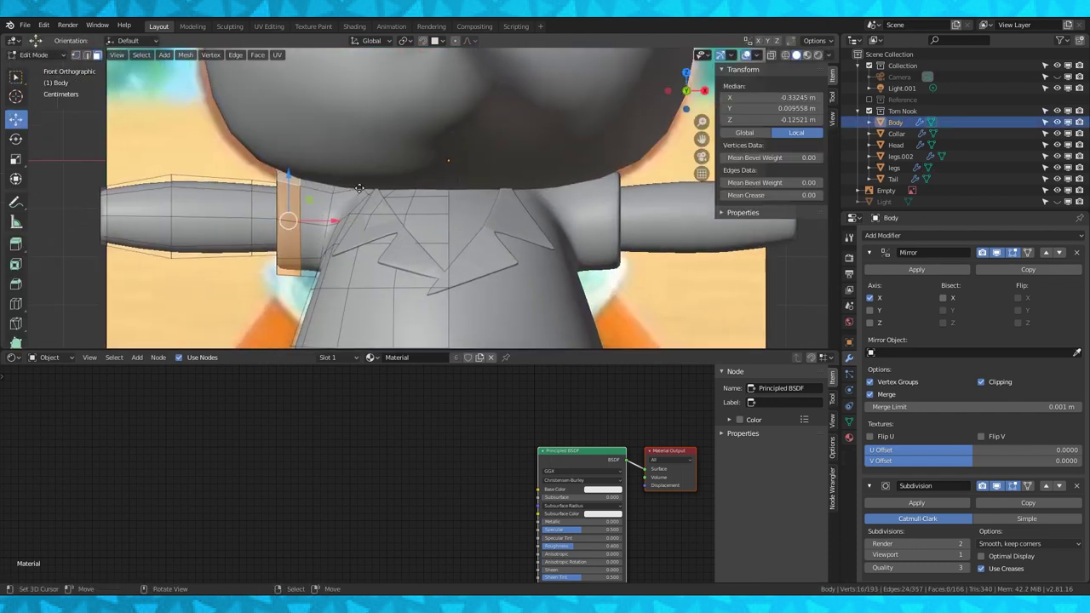
pyautogui.press('s')
pyautogui.click(367, 182)
# Sharpen the sleeve cuff with one edge loop beside it on the sleeve and another around the cuff, and finish editing
pyautogui.hotkey('ctrl', 'r')
pyautogui.click(313, 193)
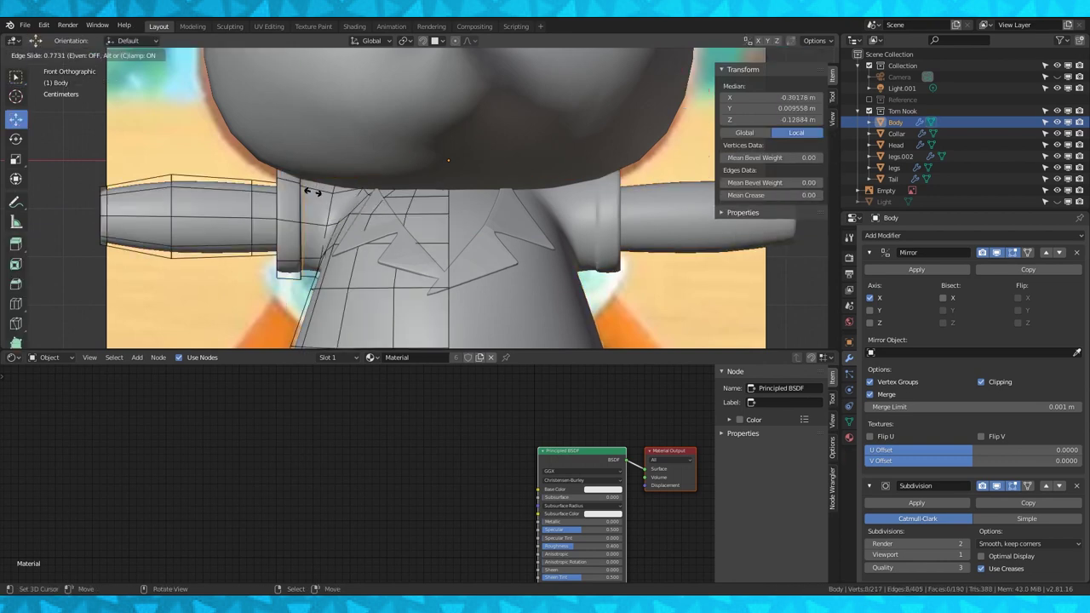
pyautogui.click(312, 192)
pyautogui.hotkey('ctrl', 'r')
pyautogui.click(289, 263)
pyautogui.click(290, 262)
pyautogui.press('Tab')
# Examine the cuffed sleeves and the whole character in rendered shading
pyautogui.moveTo(311, 260); pyautogui.dragTo(428, 270, button='middle')
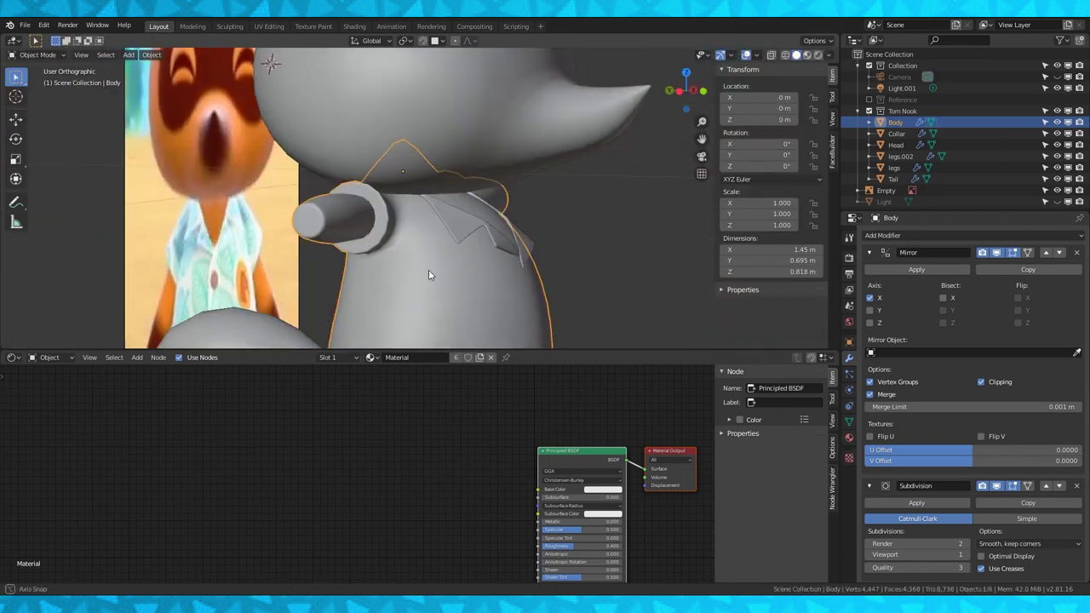
pyautogui.scroll(-6, 429, 269)
pyautogui.moveTo(630, 256)
pyautogui.mouseDown(button='middle')
pyautogui.moveTo(512, 245)
pyautogui.moveTo(552, 259)
pyautogui.moveTo(594, 253)
pyautogui.mouseUp(button='middle')
pyautogui.click(819, 56)
pyautogui.moveTo(606, 173)
pyautogui.mouseDown(button='middle')
pyautogui.moveTo(576, 169)
pyautogui.moveTo(590, 158)
pyautogui.moveTo(444, 291)
pyautogui.moveTo(425, 260)
pyautogui.mouseUp(button='middle')
pyautogui.hotkey('alt', 'a')
# Copy the legs object in wireframe shading and create a new collection named archive
pyautogui.click(444, 291)
pyautogui.press('Tab')
pyautogui.press('Tab')
pyautogui.click(429, 319)
pyautogui.press('KP_1')
pyautogui.keyDown('shift'); pyautogui.moveTo(554, 314); pyautogui.dragTo(527, 236, button='middle'); pyautogui.keyUp('shift')
pyautogui.scroll(5, 527, 237)
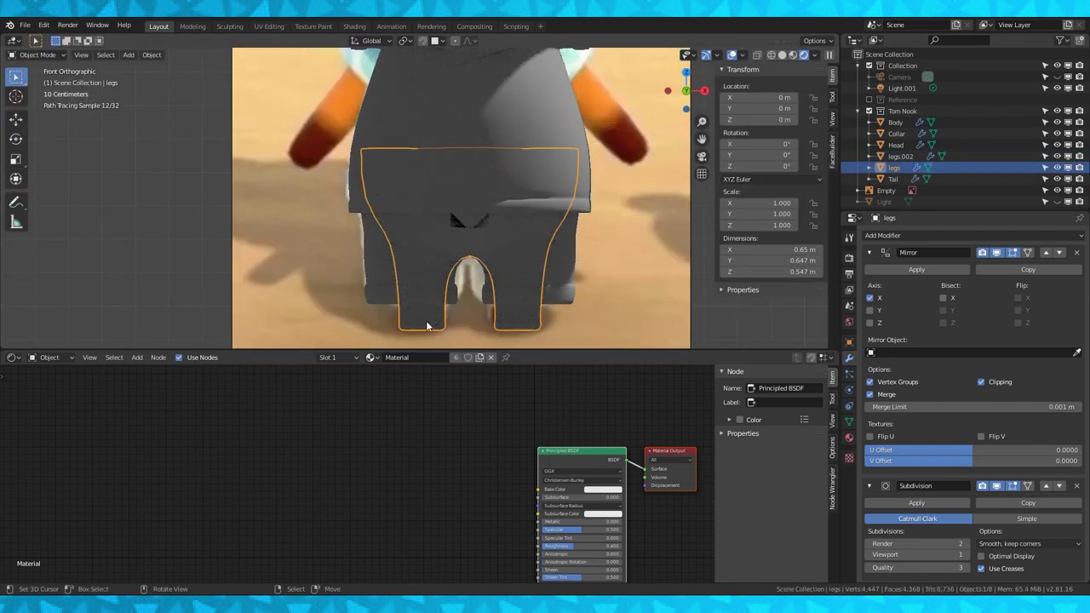
pyautogui.click(428, 324)
pyautogui.click(427, 324)
pyautogui.press('Tab')
pyautogui.hotkey('ctrl', 'l')
pyautogui.click(786, 55)
pyautogui.hotkey('ctrl', 'c')
pyautogui.click(887, 55)
pyautogui.press('c')
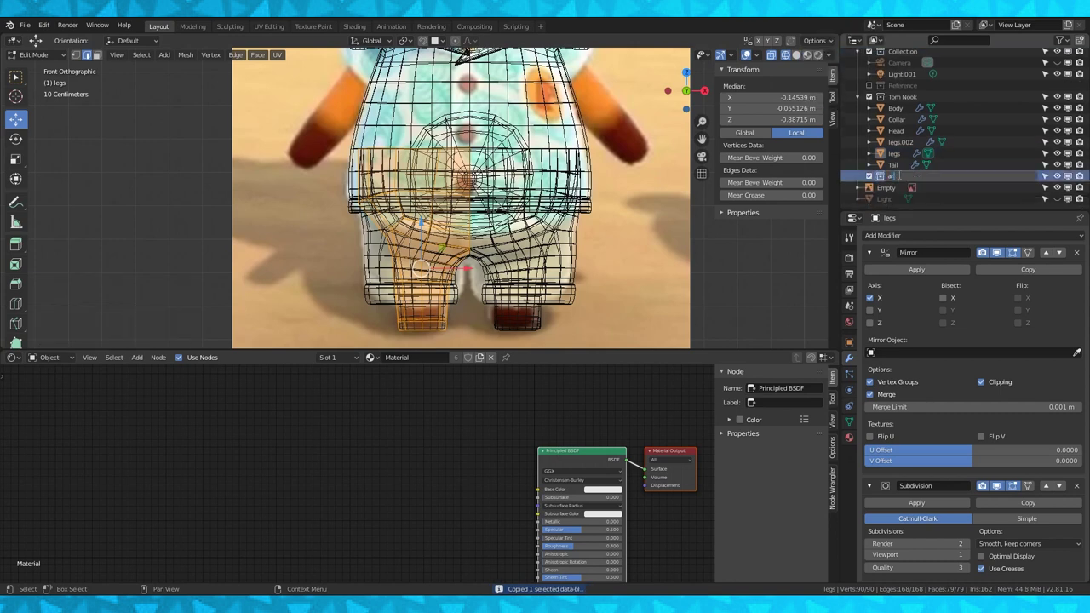
# Paste the legs copy into the archive collection as legs.archive and exclude that collection from the view layer
pyautogui.rightClick(898, 175)
pyautogui.click(900, 188)
pyautogui.doubleClick(911, 188)
pyautogui.moveTo(914, 188); pyautogui.dragTo(901, 190)
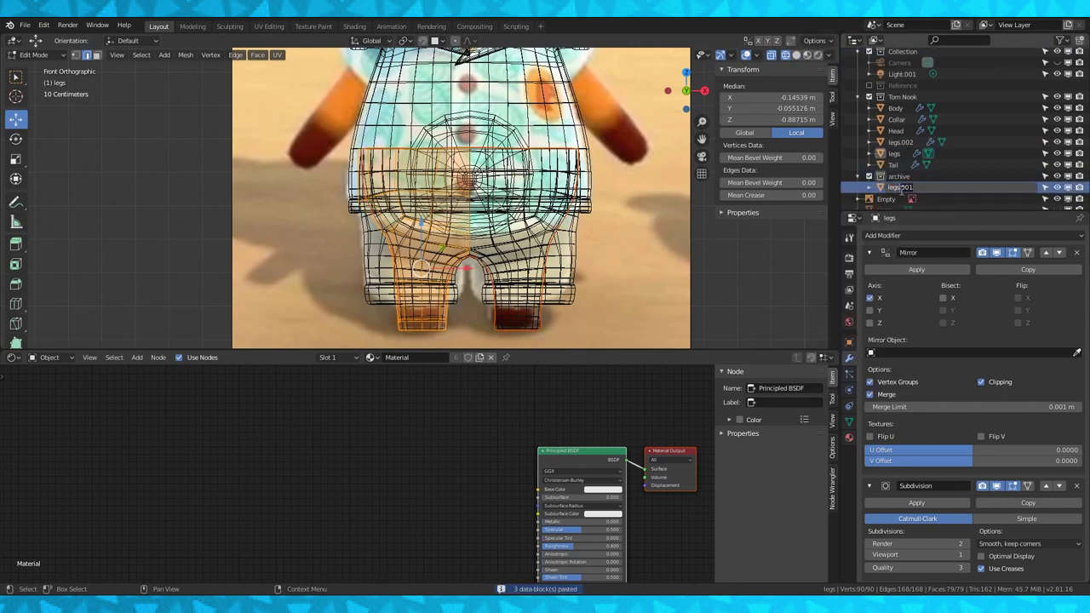
pyautogui.write('.archive')
pyautogui.press('Return')
pyautogui.click(868, 176)
# Delete the upper part of the original legs mesh hidden inside the pants, keeping only the feet
pyautogui.click(895, 155)
pyautogui.press('Tab')
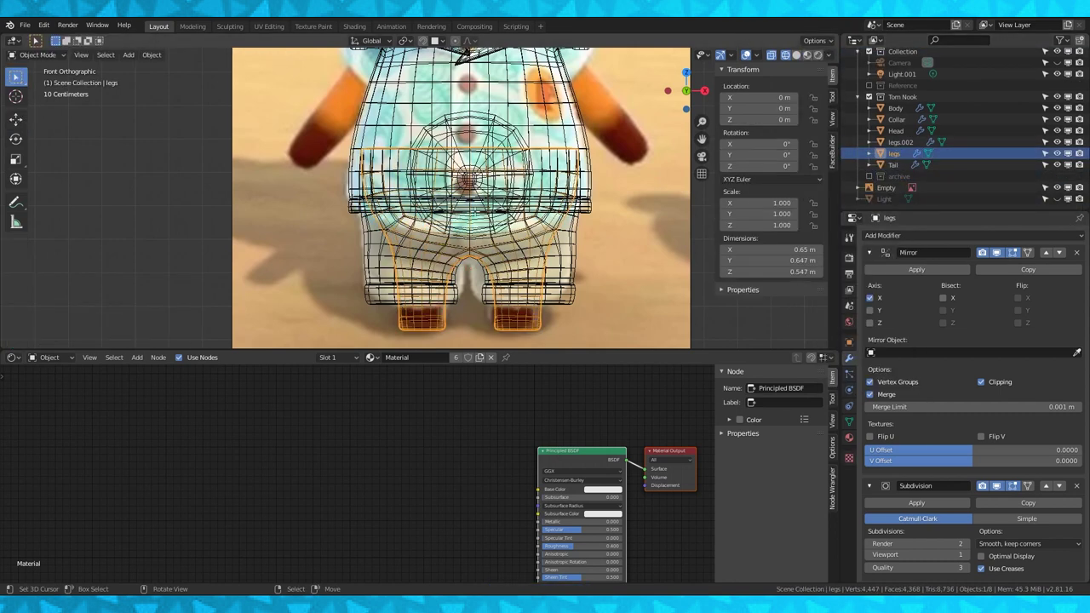
pyautogui.press('Tab')
pyautogui.hotkey('alt', 'a')
pyautogui.press('c')
pyautogui.moveTo(379, 234); pyautogui.dragTo(449, 203)
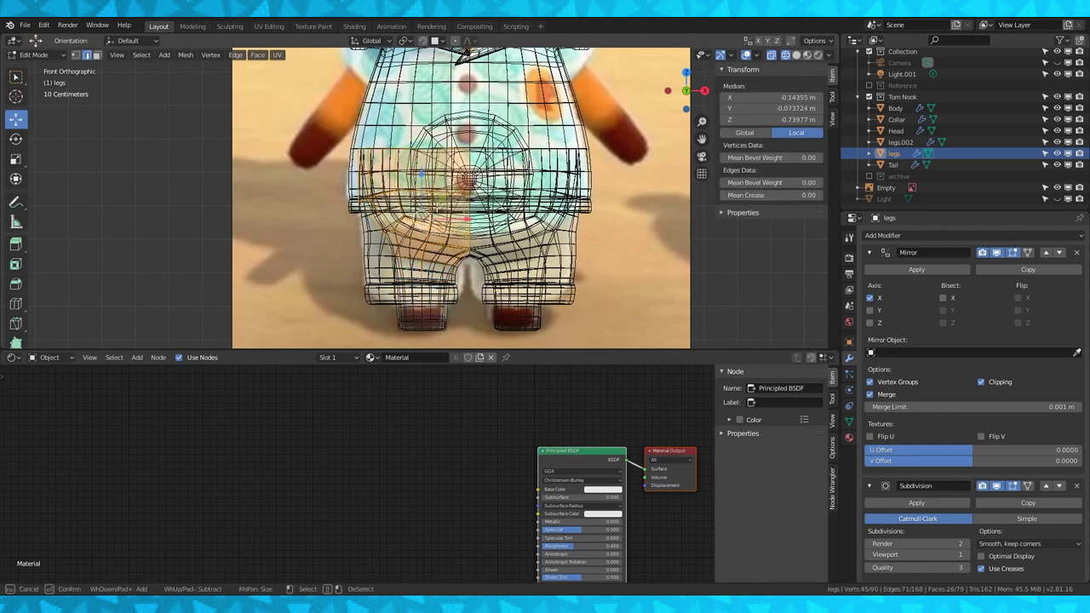
pyautogui.press('Escape')
pyautogui.moveTo(449, 205)
pyautogui.mouseDown(button='middle')
pyautogui.moveTo(502, 213)
pyautogui.moveTo(452, 226)
pyautogui.mouseUp(button='middle')
pyautogui.press('KP_1')
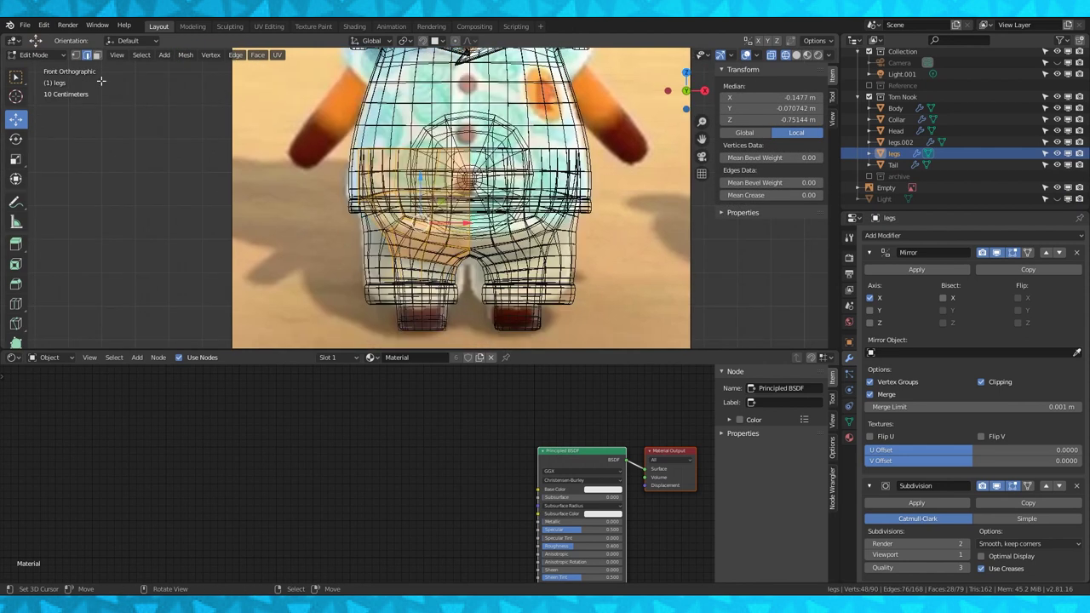
pyautogui.rightClick(437, 232)
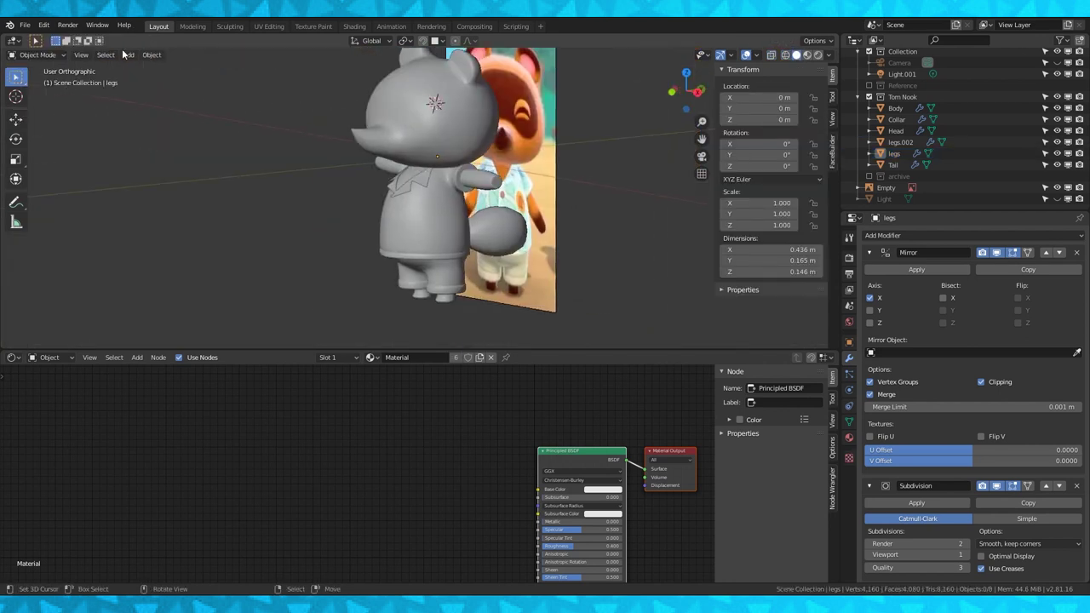
# Add a second material slot with a new material to the pants and give it a pale cream base color
pyautogui.click(848, 437)
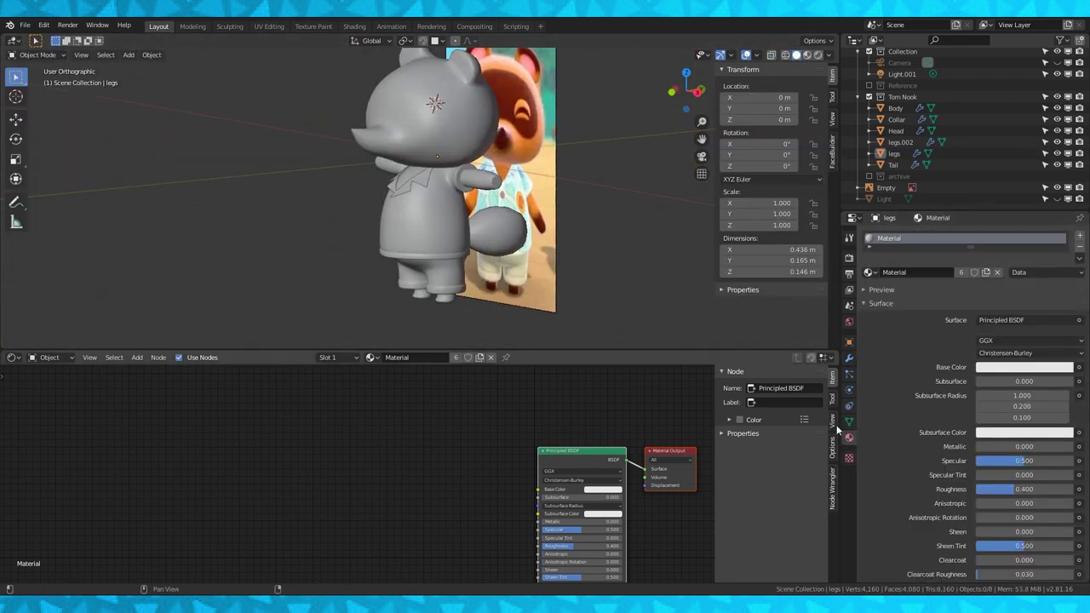
pyautogui.moveTo(498, 255); pyautogui.dragTo(544, 255, button='middle')
pyautogui.rightClick(456, 282)
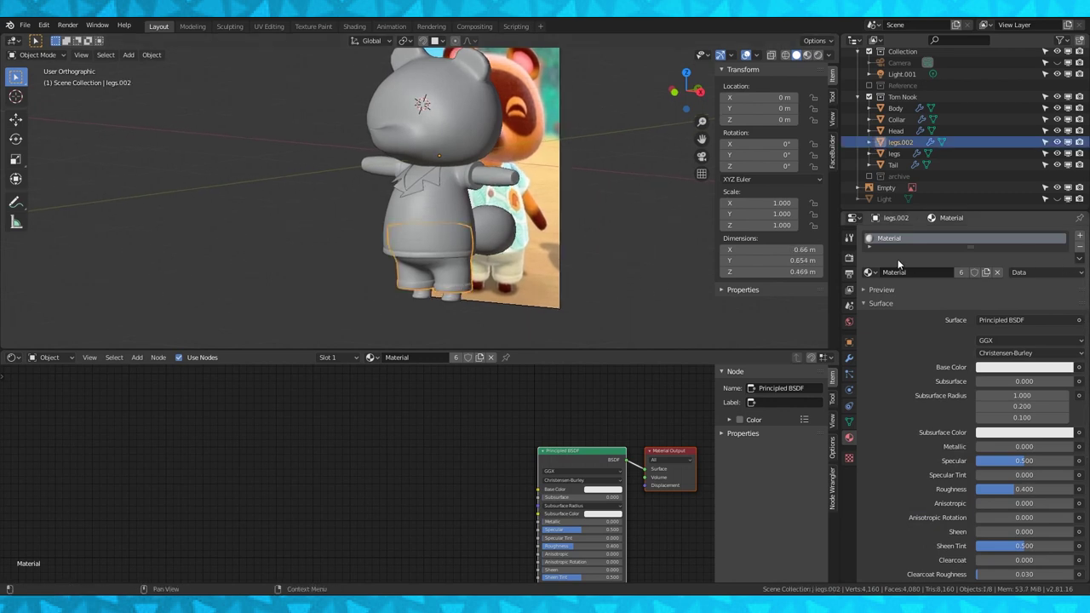
pyautogui.click(871, 273)
pyautogui.click(877, 274)
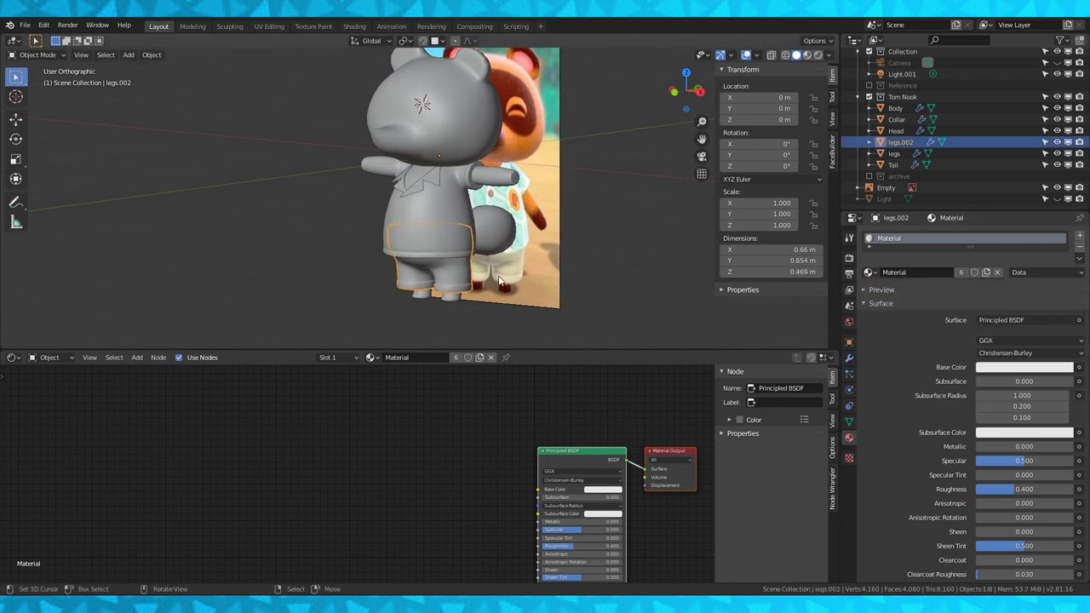
pyautogui.keyDown('shift'); pyautogui.moveTo(566, 253); pyautogui.dragTo(570, 221, button='middle'); pyautogui.keyUp('shift')
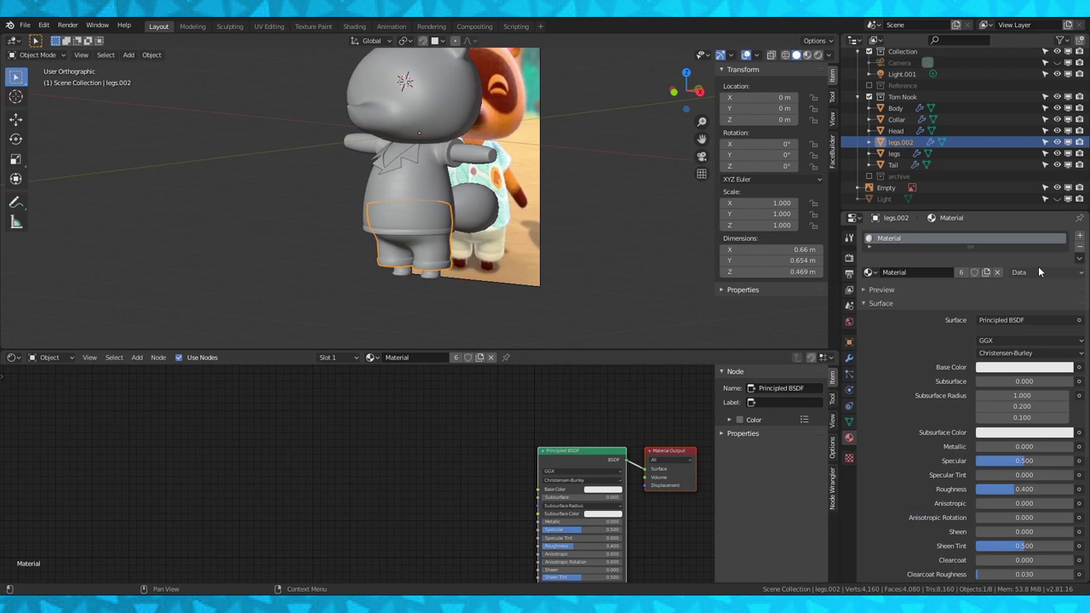
pyautogui.click(1081, 237)
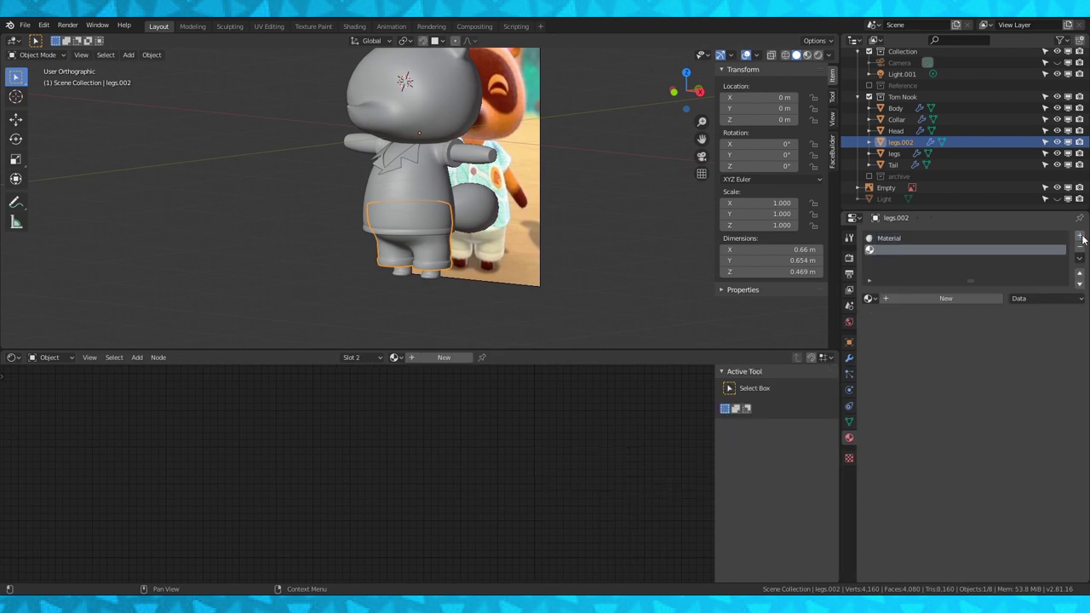
pyautogui.click(944, 298)
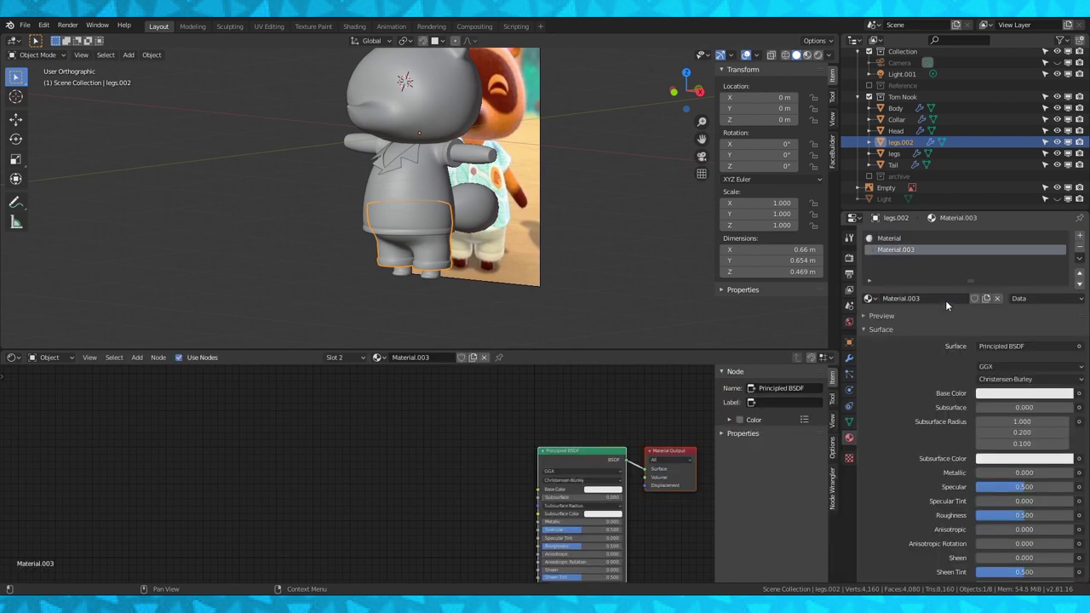
pyautogui.click(1018, 394)
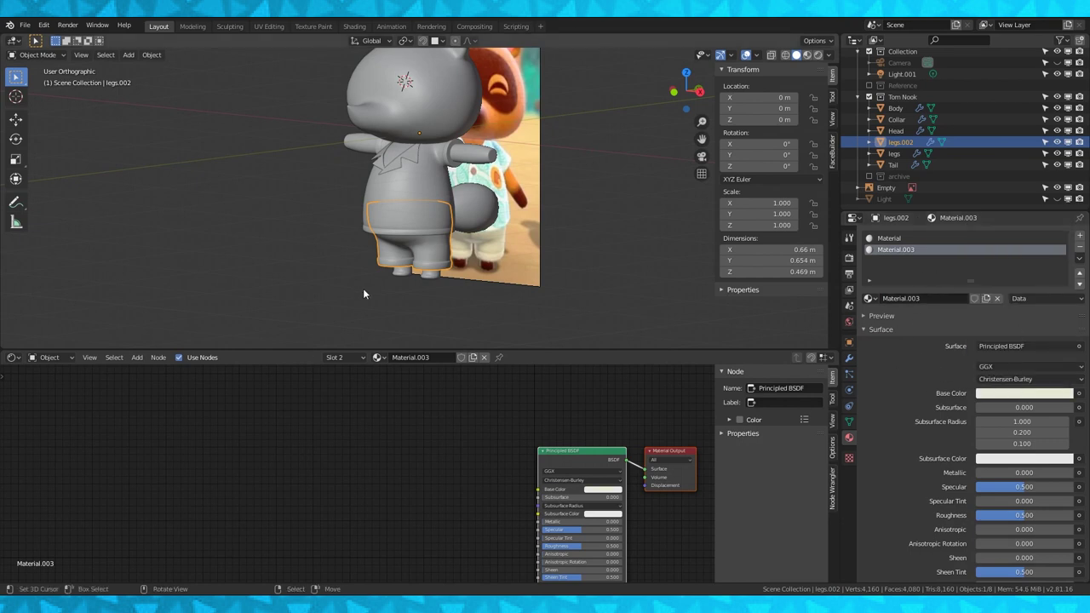
# Apply the cream material to the whole pants and show the model in material preview shading
pyautogui.press('Tab')
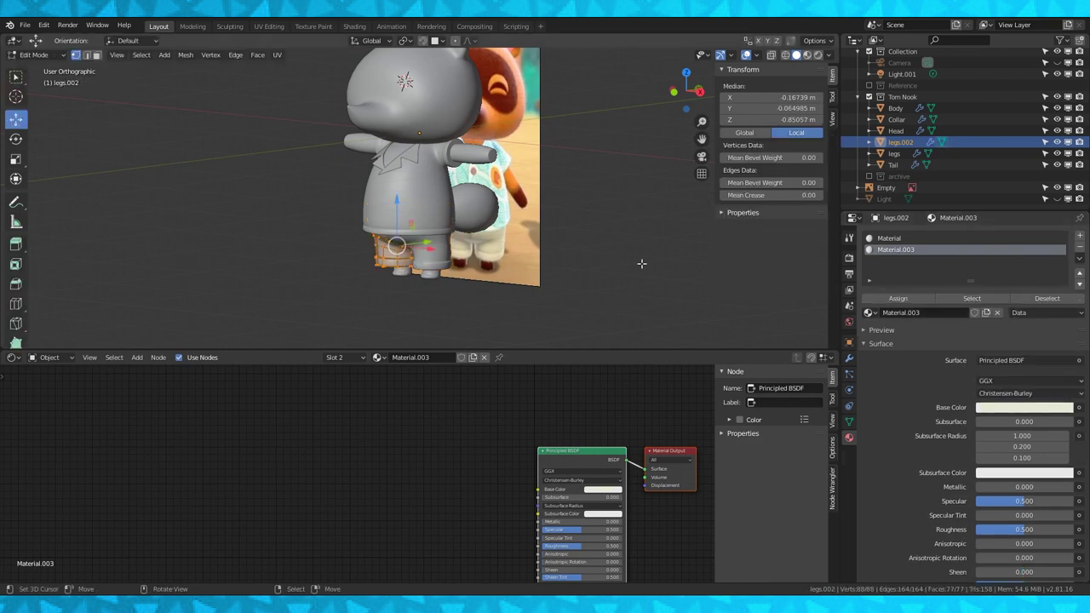
pyautogui.press('Tab')
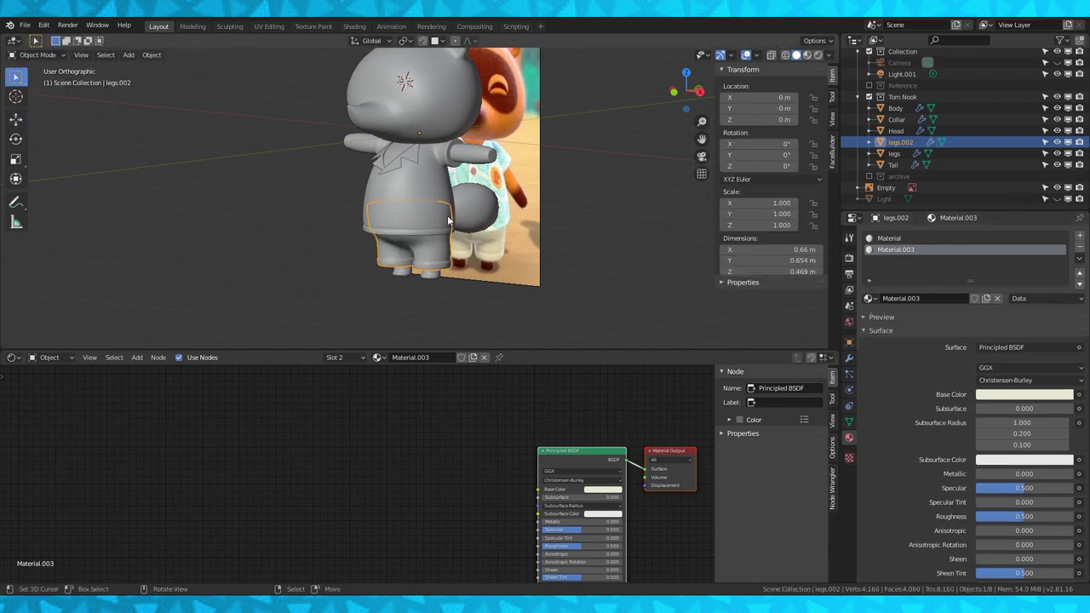
pyautogui.scroll(2, 451, 230)
pyautogui.moveTo(454, 240)
pyautogui.mouseDown(button='middle')
pyautogui.moveTo(521, 235)
pyautogui.moveTo(503, 200)
pyautogui.mouseUp(button='middle')
pyautogui.click(808, 55)
pyautogui.click(998, 395)
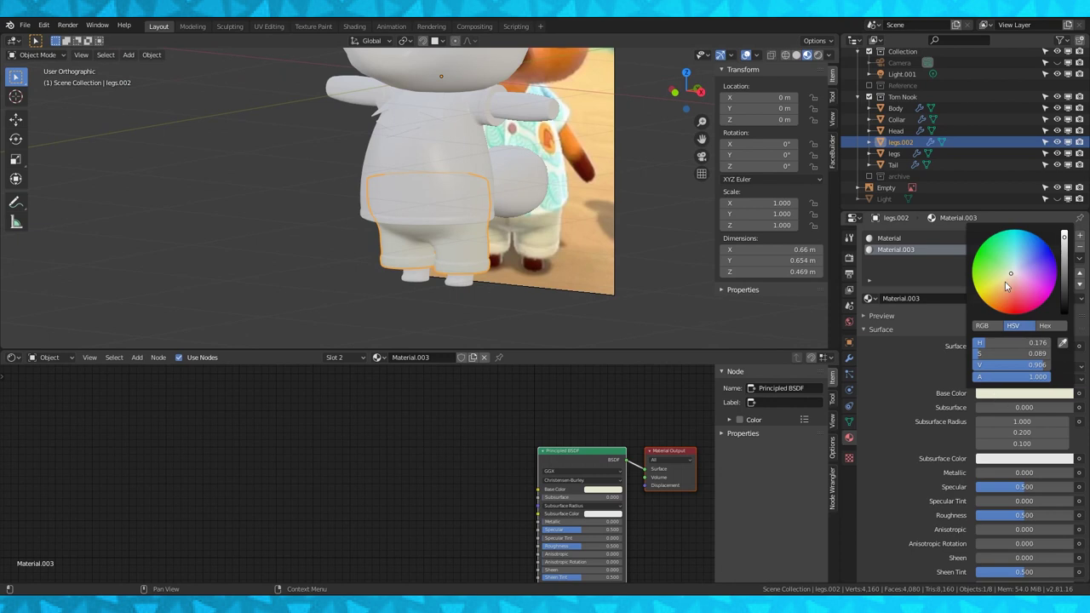
pyautogui.click(993, 397)
# Select the connected arm geometry in the Body mesh and add a second material slot with a new material named skin
pyautogui.click(469, 163)
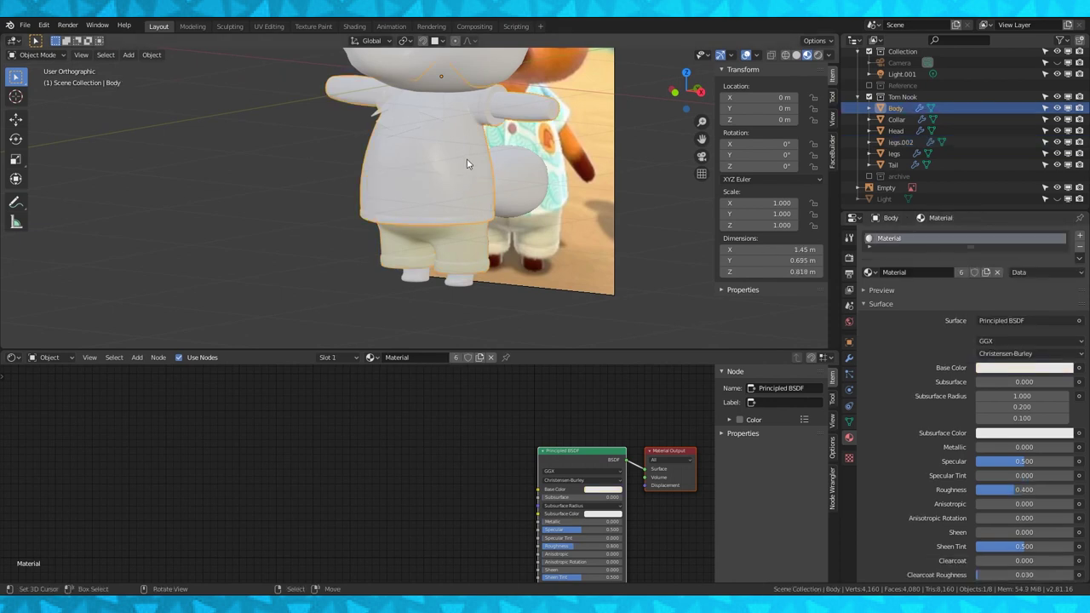
pyautogui.press('Tab')
pyautogui.press('a')
pyautogui.moveTo(429, 177); pyautogui.dragTo(415, 141, button='middle')
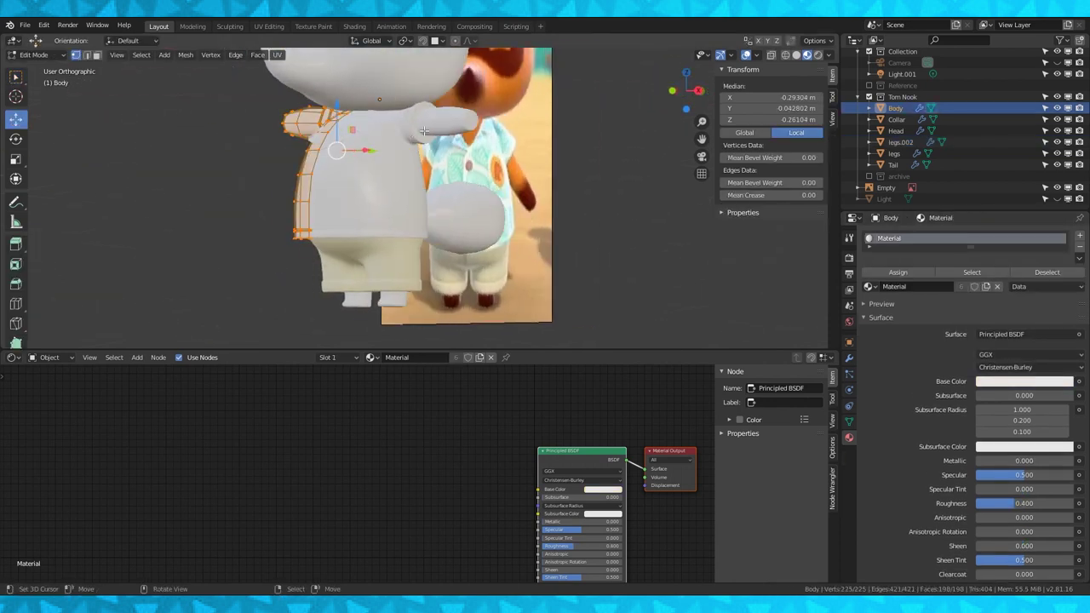
pyautogui.press('Tab')
pyautogui.moveTo(266, 137); pyautogui.dragTo(341, 147, button='middle')
pyautogui.press('Tab')
pyautogui.click(261, 121)
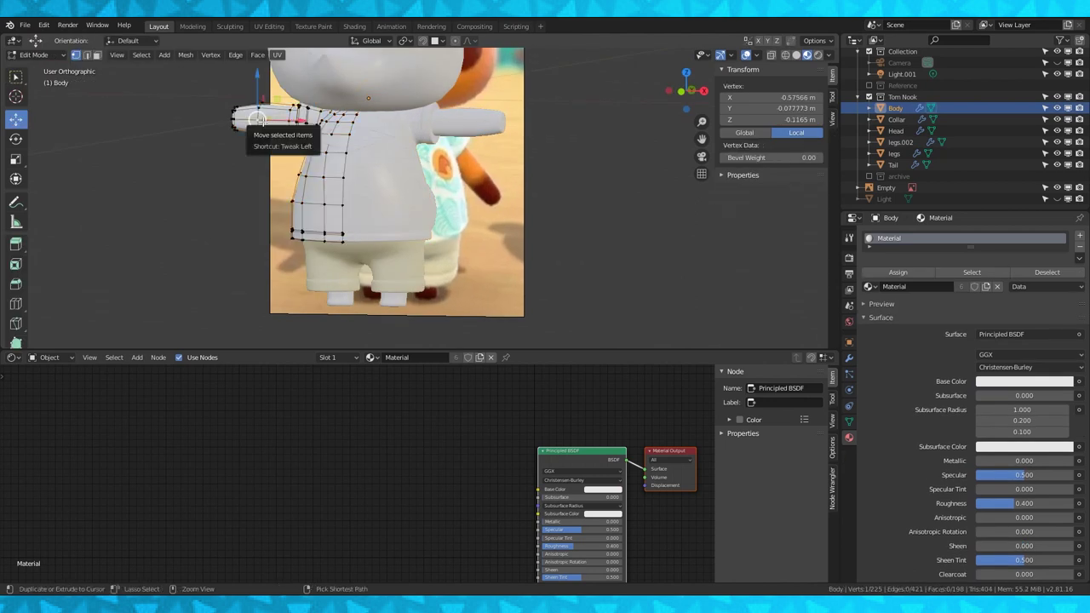
pyautogui.hotkey('ctrl', 'l')
pyautogui.click(1078, 237)
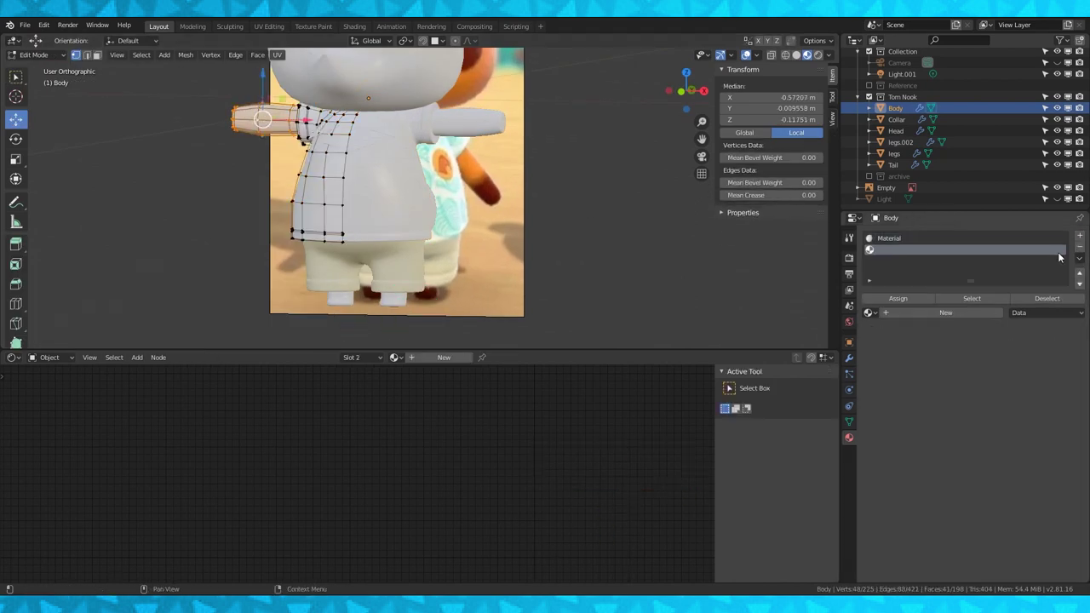
pyautogui.click(949, 313)
pyautogui.click(1005, 408)
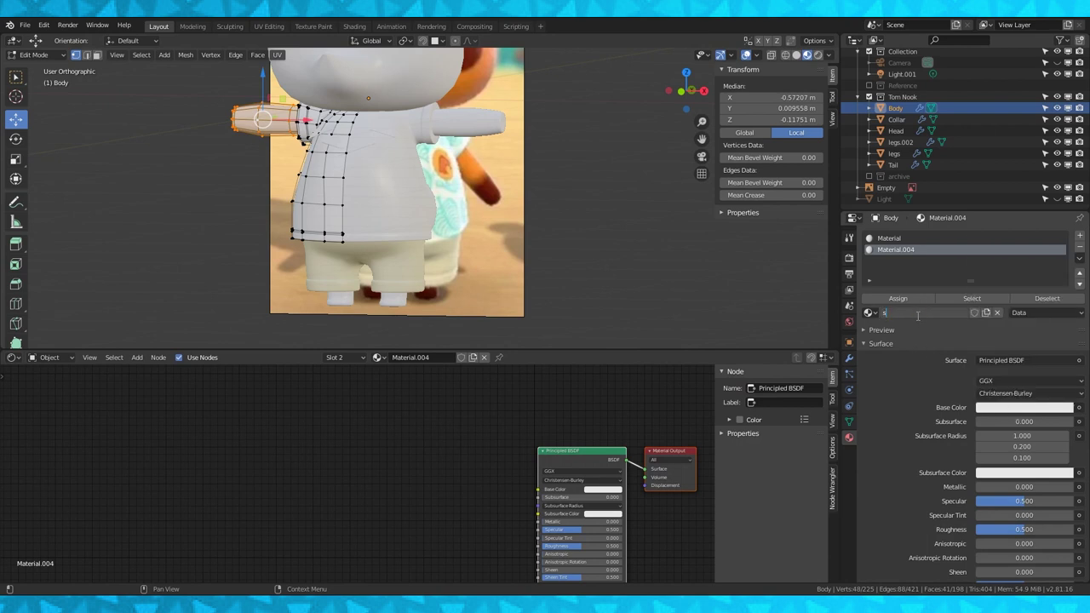
pyautogui.click(917, 316)
pyautogui.write('skin')
pyautogui.press('Return')
# Set the skin material's base color to orange (H 0.091, S 1.000, V 0.906) and assign it to the arm
pyautogui.click(998, 409)
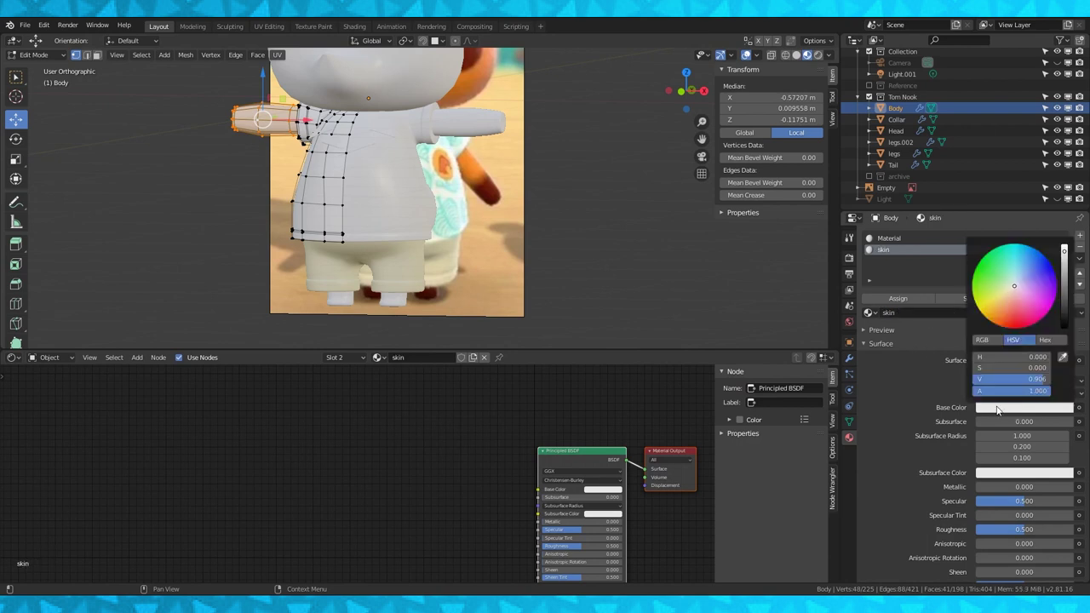
pyautogui.moveTo(1020, 289); pyautogui.dragTo(1007, 327)
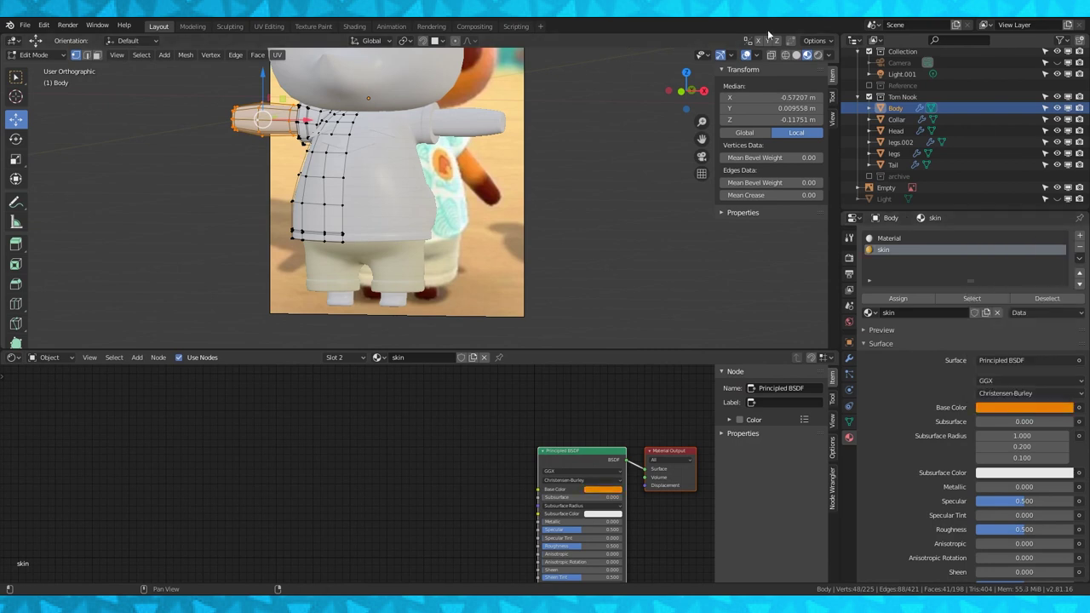
pyautogui.scroll(-2, 519, 175)
pyautogui.keyDown('shift'); pyautogui.moveTo(519, 176); pyautogui.dragTo(671, 224, button='middle'); pyautogui.keyUp('shift')
pyautogui.scroll(2, 670, 224)
pyautogui.press('Tab')
# Shift the skin material's base color toward a redder orange
pyautogui.click(1011, 394)
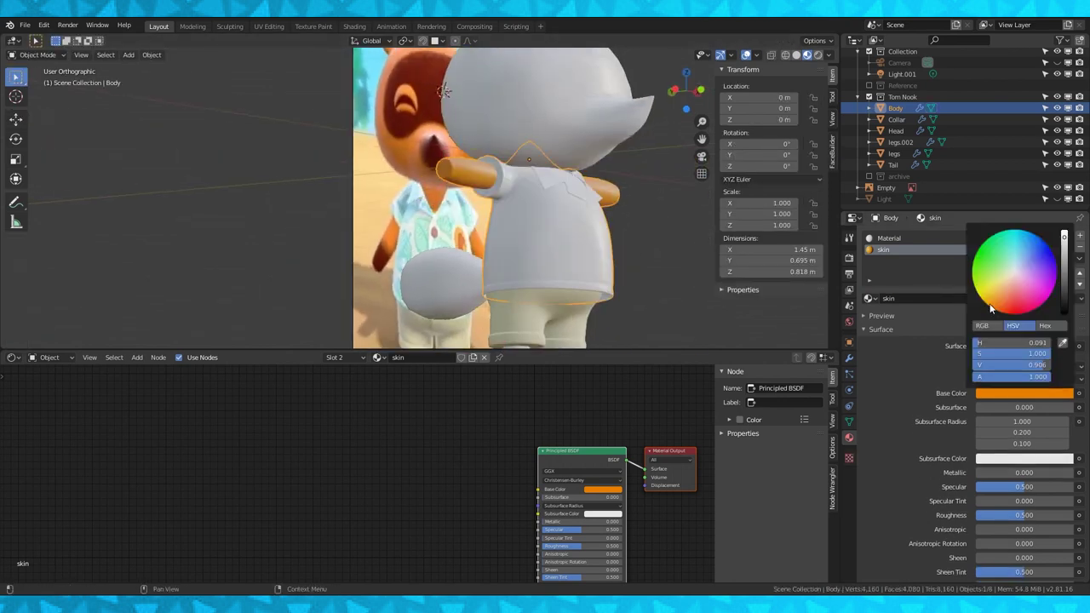
pyautogui.moveTo(609, 253); pyautogui.dragTo(435, 251, button='middle')
pyautogui.keyDown('shift'); pyautogui.moveTo(435, 251); pyautogui.dragTo(438, 157, button='middle'); pyautogui.keyUp('shift')
# Apply the skin material to the feet and set its roughness to 0.833
pyautogui.press('Tab')
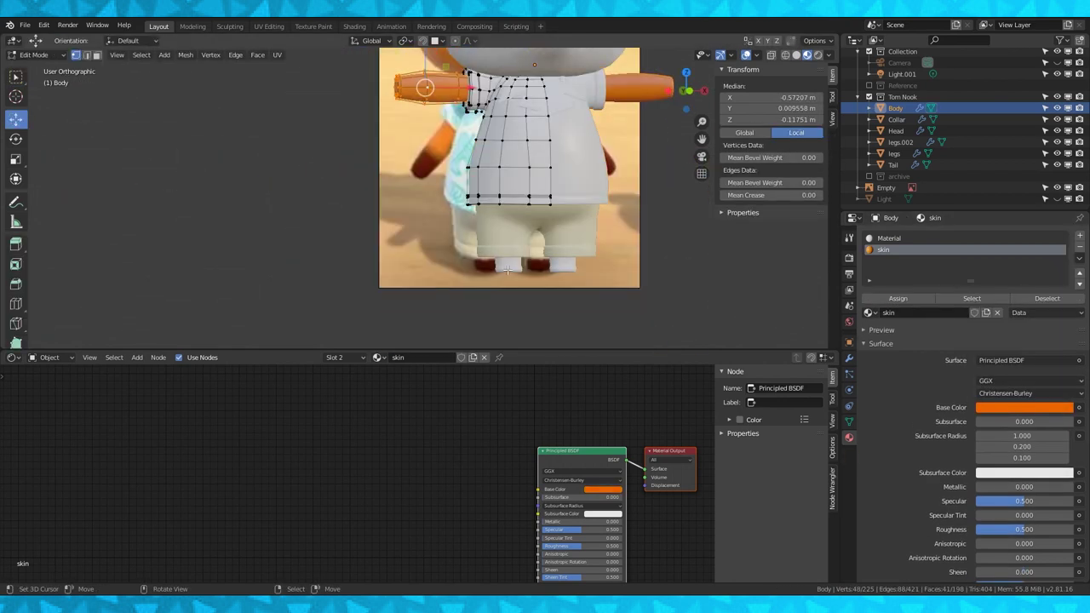
pyautogui.press('Tab')
pyautogui.rightClick(510, 268)
pyautogui.press('Tab')
pyautogui.hotkey('ctrl', 'l')
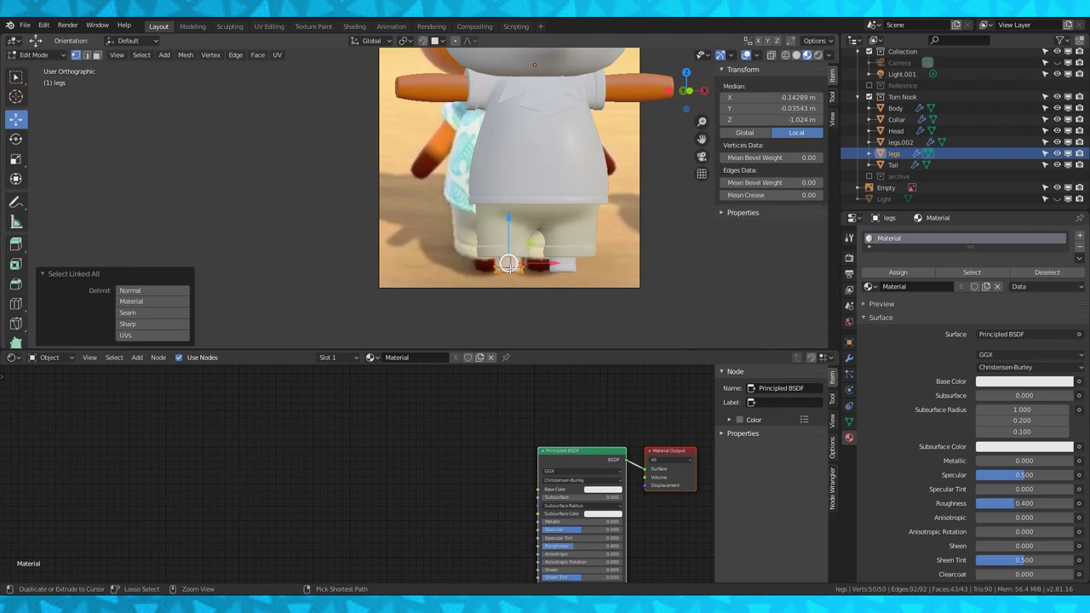
pyautogui.click(878, 286)
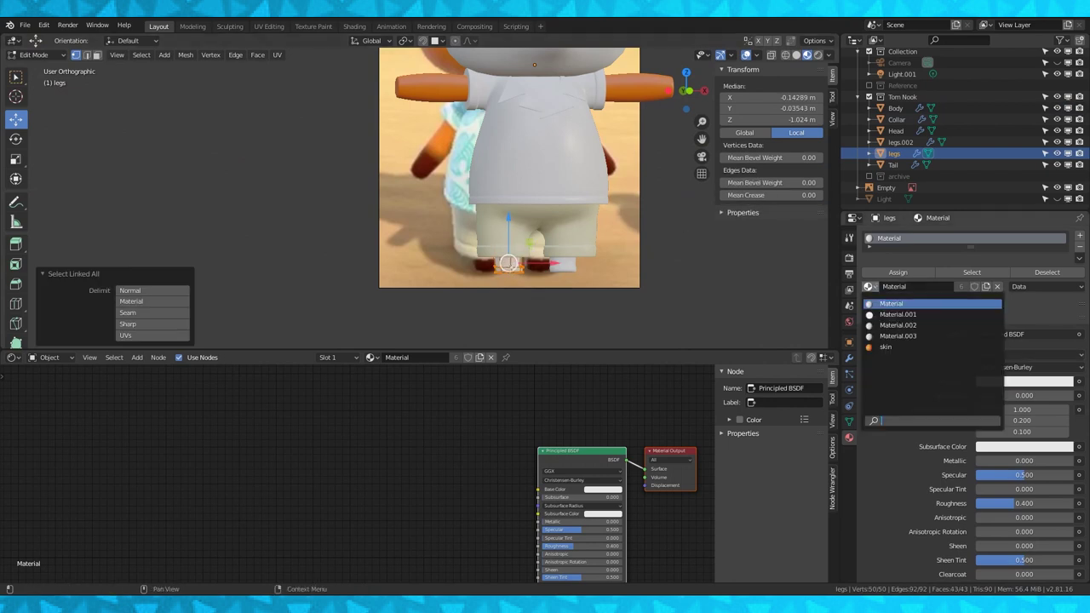
pyautogui.click(890, 346)
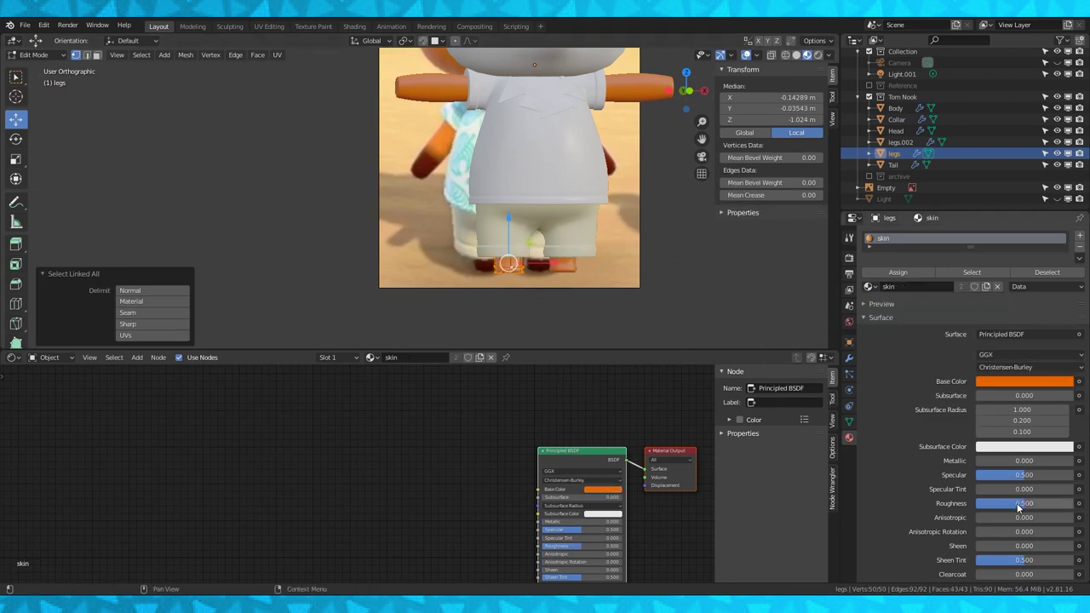
pyautogui.moveTo(1027, 505); pyautogui.dragTo(1058, 503)
pyautogui.press('Tab')
# Apply the existing skin material to the Head object
pyautogui.moveTo(418, 138); pyautogui.dragTo(502, 139, button='middle')
pyautogui.rightClick(502, 139)
pyautogui.press('Tab')
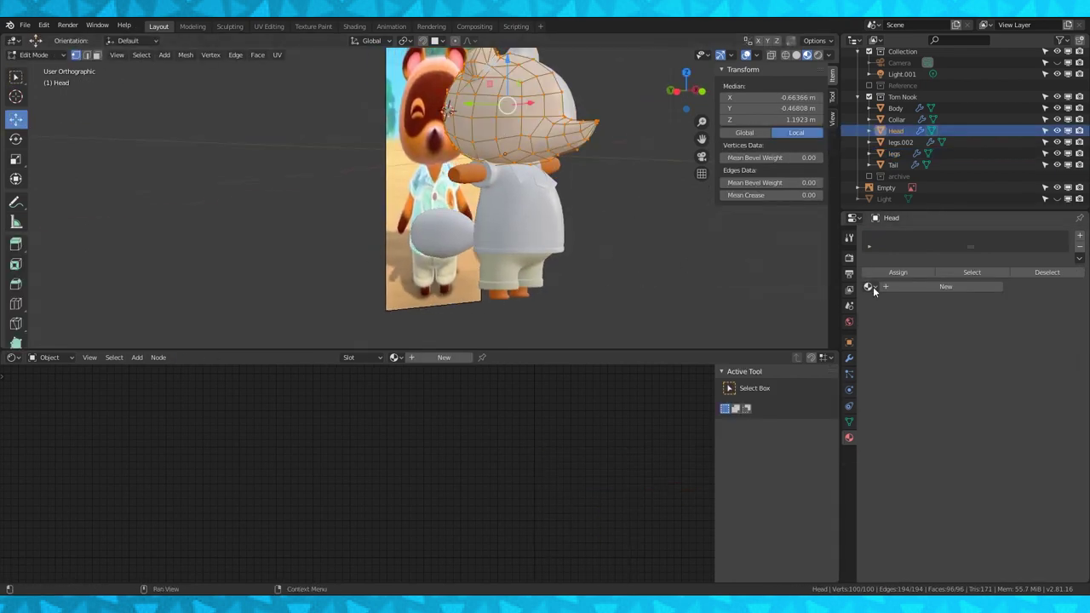
pyautogui.click(874, 287)
pyautogui.click(891, 346)
pyautogui.hotkey('alt', 'a')
pyautogui.press('Tab')
pyautogui.moveTo(639, 209); pyautogui.dragTo(514, 221, button='middle')
pyautogui.scroll(2, 514, 221)
pyautogui.rightClick(514, 222)
pyautogui.press('Tab')
pyautogui.rightClick(548, 176)
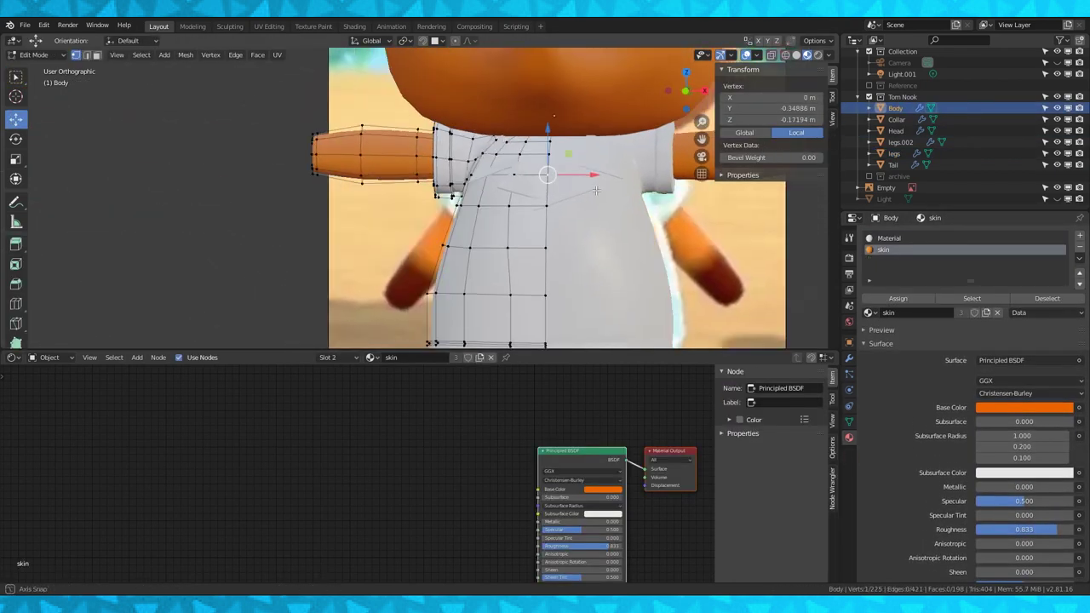
pyautogui.press('Tab')
# Apply the skin material to the Tail object and preview the character in rendered shading
pyautogui.moveTo(454, 200)
pyautogui.mouseDown(button='middle')
pyautogui.moveTo(555, 275)
pyautogui.moveTo(510, 250)
pyautogui.moveTo(502, 228)
pyautogui.moveTo(576, 218)
pyautogui.mouseUp(button='middle')
pyautogui.rightClick(294, 241)
pyautogui.click(873, 271)
pyautogui.click(889, 333)
pyautogui.moveTo(681, 239)
pyautogui.mouseDown(button='middle')
pyautogui.moveTo(473, 248)
pyautogui.moveTo(638, 224)
pyautogui.mouseUp(button='middle')
pyautogui.hotkey('alt', 'a')
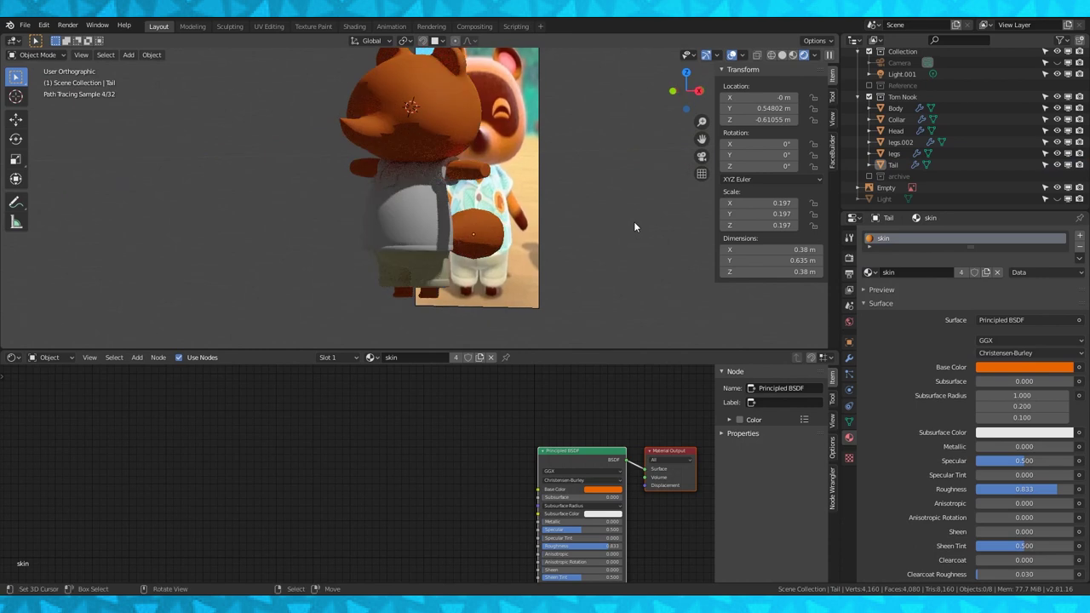
# Save the project file and switch the viewport out of rendered shading
pyautogui.moveTo(560, 237)
pyautogui.mouseDown(button='middle')
pyautogui.moveTo(656, 246)
pyautogui.moveTo(591, 238)
pyautogui.moveTo(540, 282)
pyautogui.mouseUp(button='middle')
pyautogui.click(82, 54)
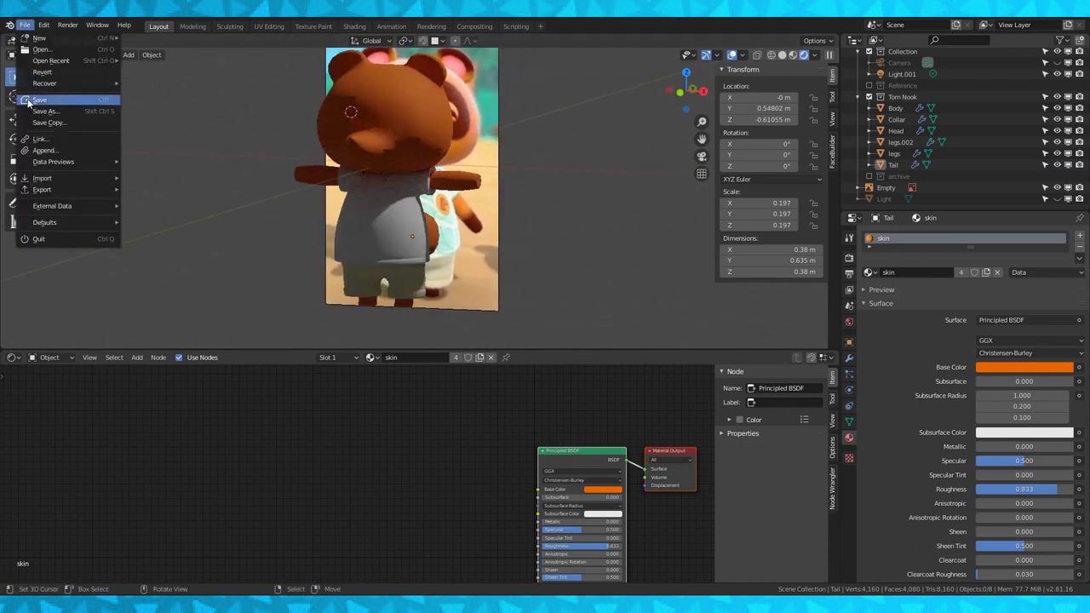
pyautogui.click(788, 56)
pyautogui.moveTo(579, 221); pyautogui.dragTo(607, 233, button='middle')
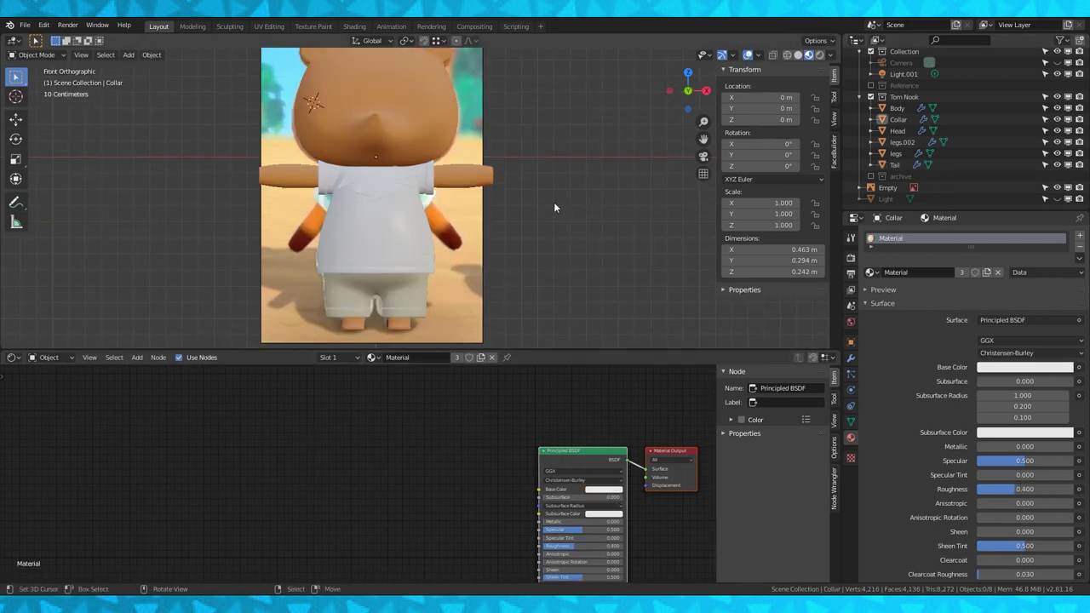
# Move the Collar object up about 0.051 m along Z to match the reference shirt's collar
pyautogui.keyDown('shift'); pyautogui.moveTo(554, 202); pyautogui.dragTo(597, 252, button='middle'); pyautogui.keyUp('shift')
pyautogui.scroll(1, 593, 255)
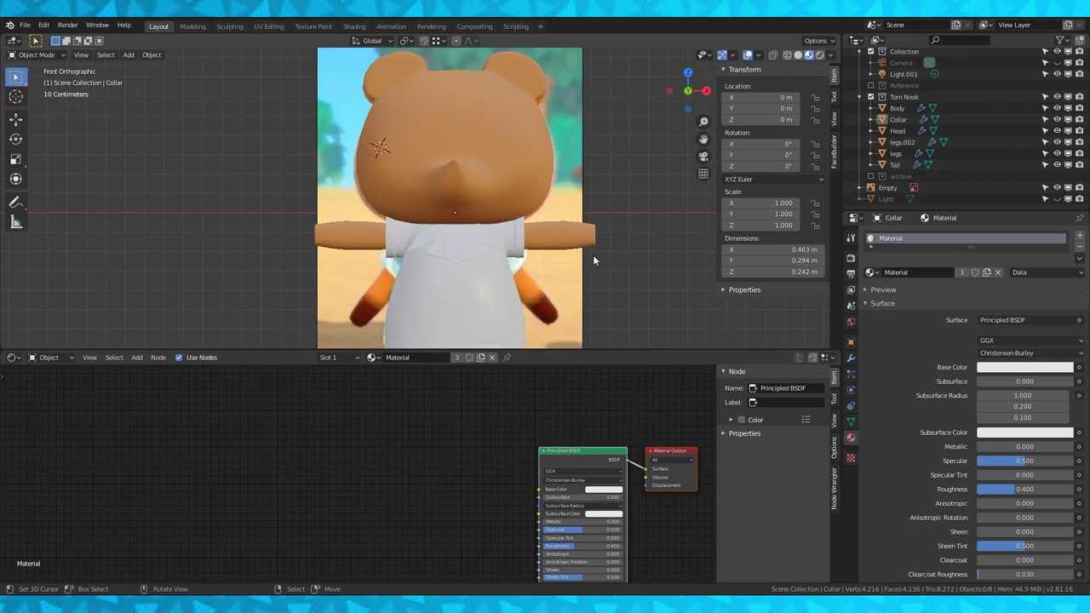
pyautogui.scroll(-2, 594, 256)
pyautogui.keyDown('shift'); pyautogui.moveTo(531, 209); pyautogui.dragTo(566, 205, button='middle'); pyautogui.keyUp('shift')
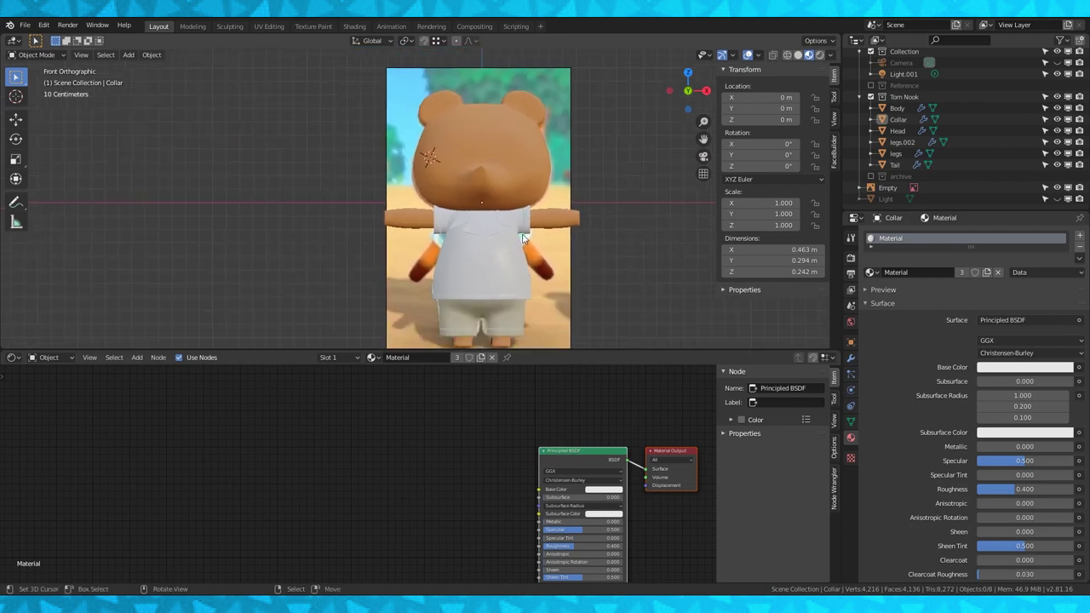
pyautogui.click(785, 56)
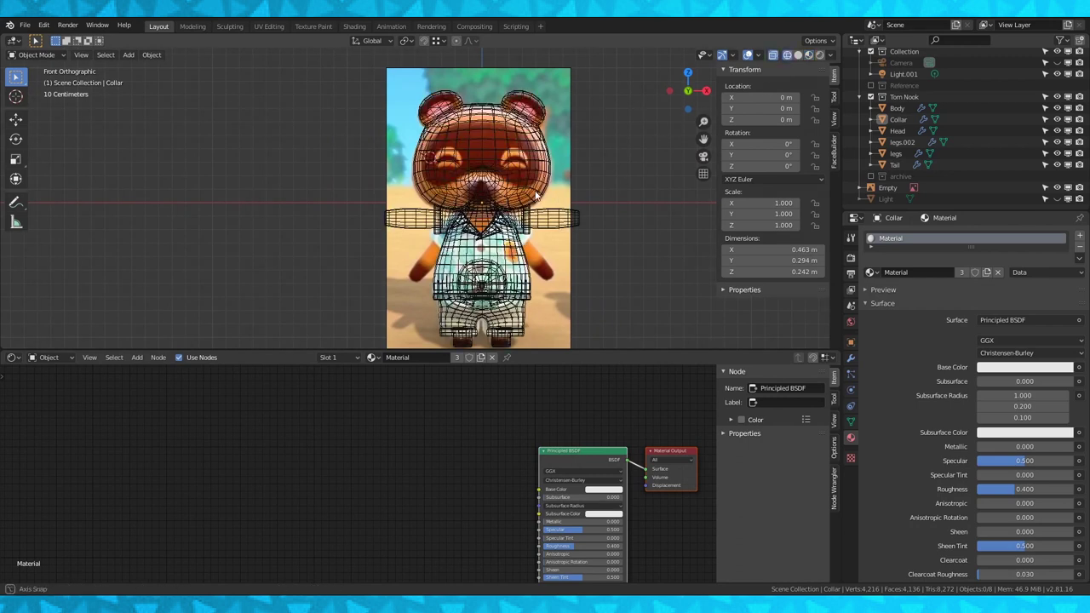
pyautogui.moveTo(537, 196); pyautogui.dragTo(536, 202, button='middle')
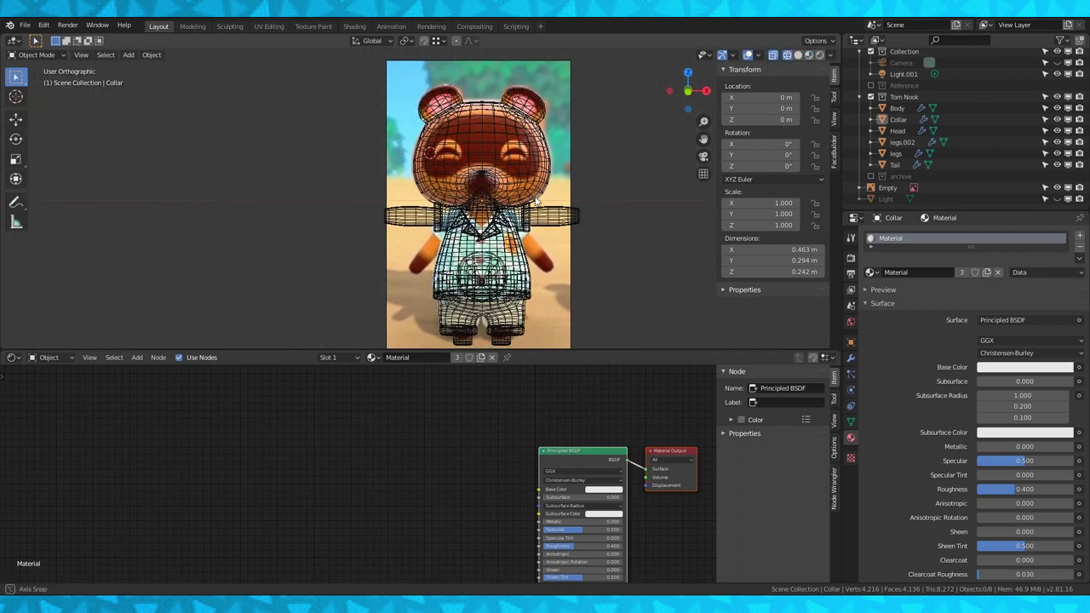
pyautogui.scroll(3, 484, 269)
pyautogui.rightClick(501, 252)
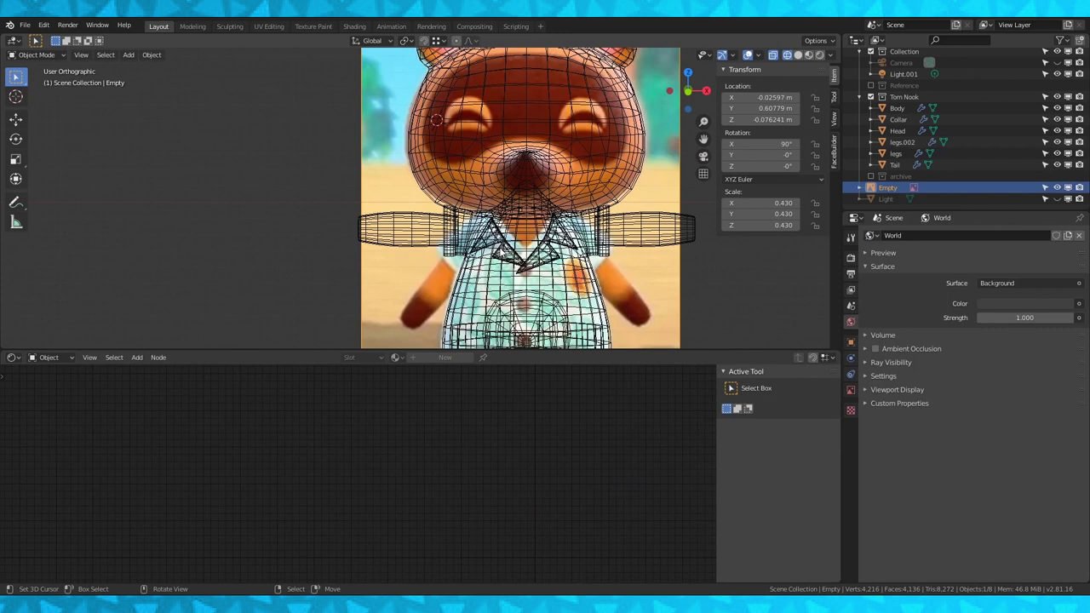
pyautogui.click(507, 256)
pyautogui.scroll(2, 528, 268)
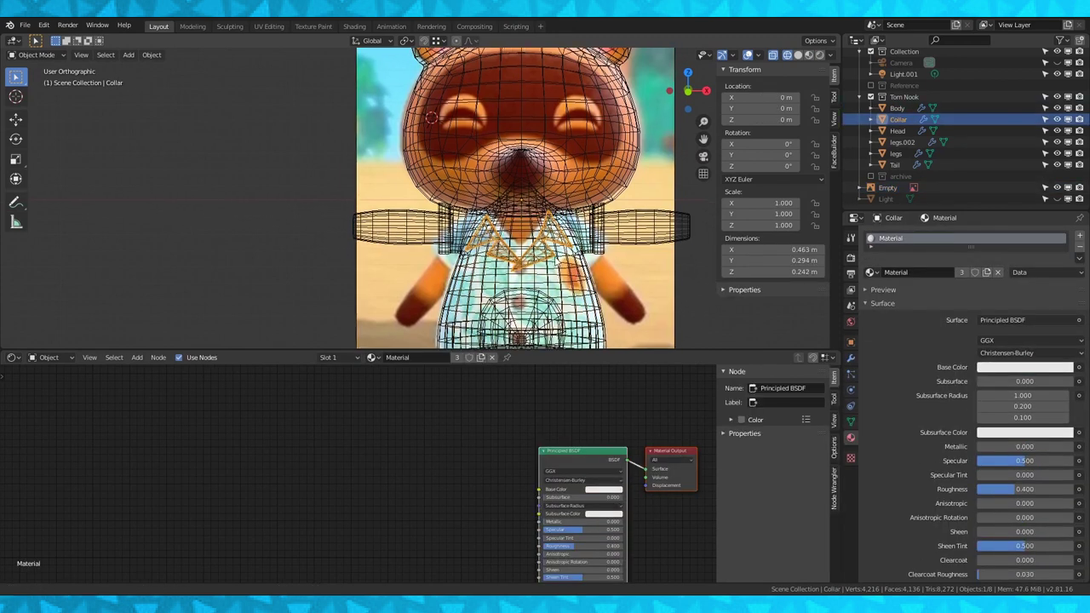
pyautogui.keyDown('shift'); pyautogui.moveTo(581, 265); pyautogui.dragTo(526, 249, button='middle'); pyautogui.keyUp('shift')
pyautogui.press('g')
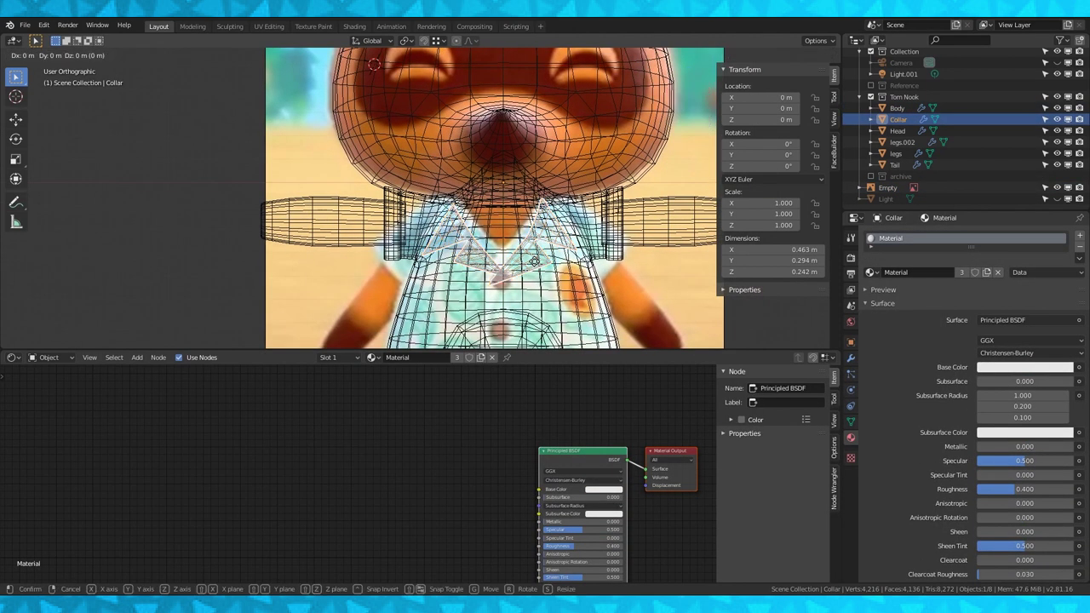
pyautogui.press('z')
pyautogui.click(536, 244)
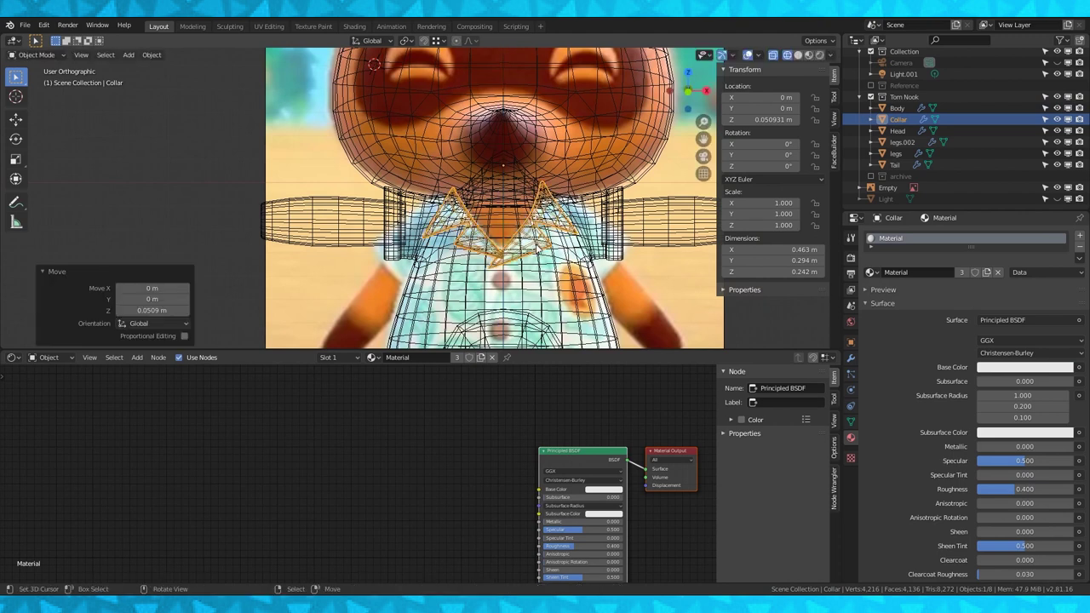
# Move the Collar object about 0.044 m along Y so it sits against the shirt
pyautogui.press('KP_3')
pyautogui.click(798, 55)
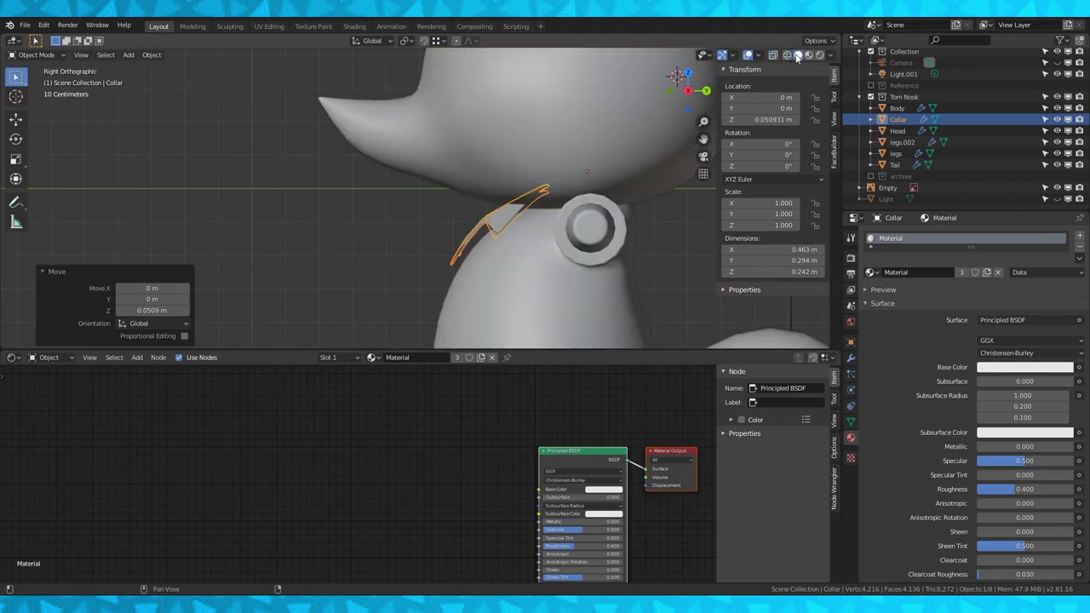
pyautogui.press('g')
pyautogui.press('y')
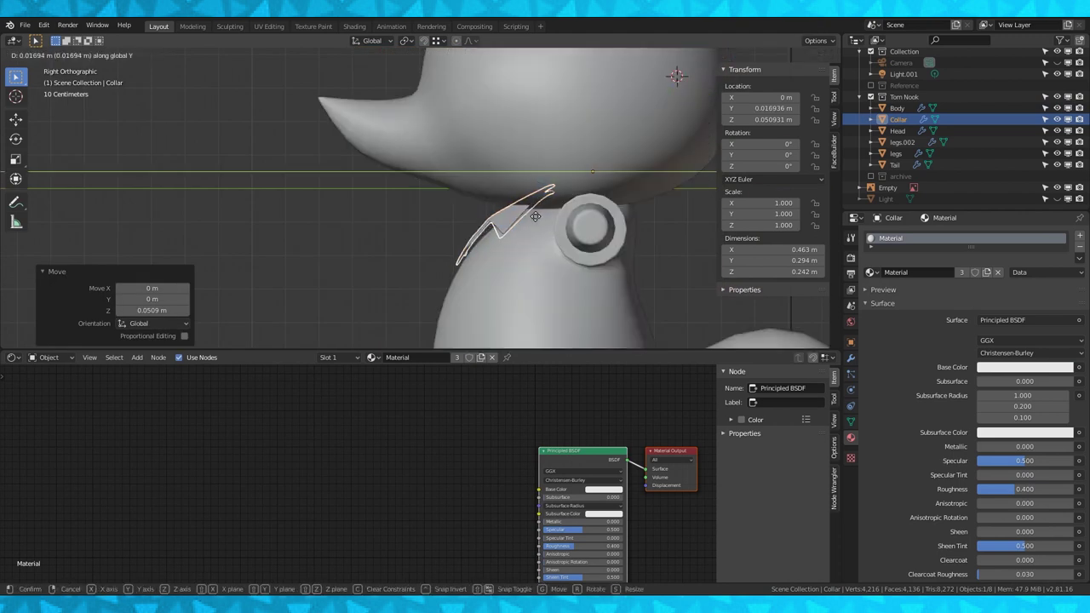
pyautogui.click(544, 220)
# Edit the collar mesh and move its lowest front tip vertices about -0.0126 m along Y, out of the shirt
pyautogui.moveTo(543, 220); pyautogui.dragTo(420, 184, button='middle')
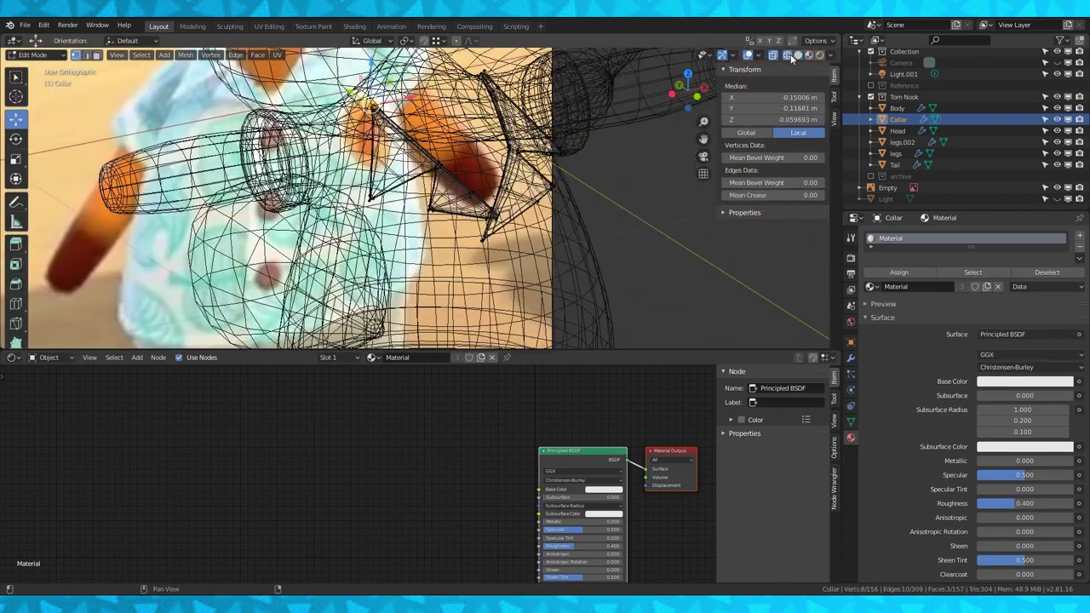
pyautogui.scroll(3, 518, 231)
pyautogui.moveTo(443, 183); pyautogui.dragTo(494, 217, button='middle')
pyautogui.press('b')
pyautogui.moveTo(448, 201); pyautogui.dragTo(516, 145)
pyautogui.click(798, 54)
pyautogui.moveTo(528, 184); pyautogui.dragTo(498, 205, button='middle')
pyautogui.moveTo(375, 214); pyautogui.dragTo(399, 213)
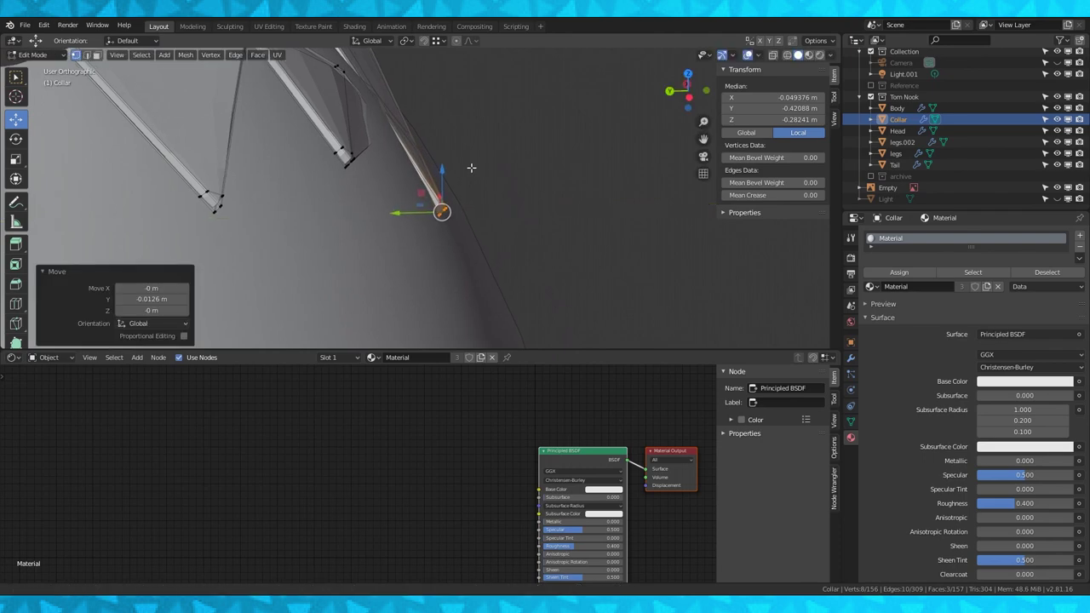
# Box-select another group of collar vertices in wireframe and move it along Y to fit the shirt surface
pyautogui.moveTo(472, 168); pyautogui.dragTo(375, 183, button='middle')
pyautogui.click(788, 55)
pyautogui.moveTo(307, 251); pyautogui.dragTo(392, 270, button='middle')
pyautogui.press('b')
pyautogui.moveTo(411, 242); pyautogui.dragTo(389, 276)
pyautogui.click(798, 55)
pyautogui.moveTo(552, 187)
pyautogui.mouseDown(button='middle')
pyautogui.moveTo(516, 212)
pyautogui.moveTo(426, 208)
pyautogui.mouseUp(button='middle')
pyautogui.press('g')
pyautogui.press('y')
pyautogui.click(511, 212)
# Box-select the collar vertices where the two lapels meet and move them along Y
pyautogui.click(787, 54)
pyautogui.press('b')
pyautogui.moveTo(381, 232); pyautogui.dragTo(423, 274)
pyautogui.moveTo(423, 274); pyautogui.dragTo(428, 282, button='middle')
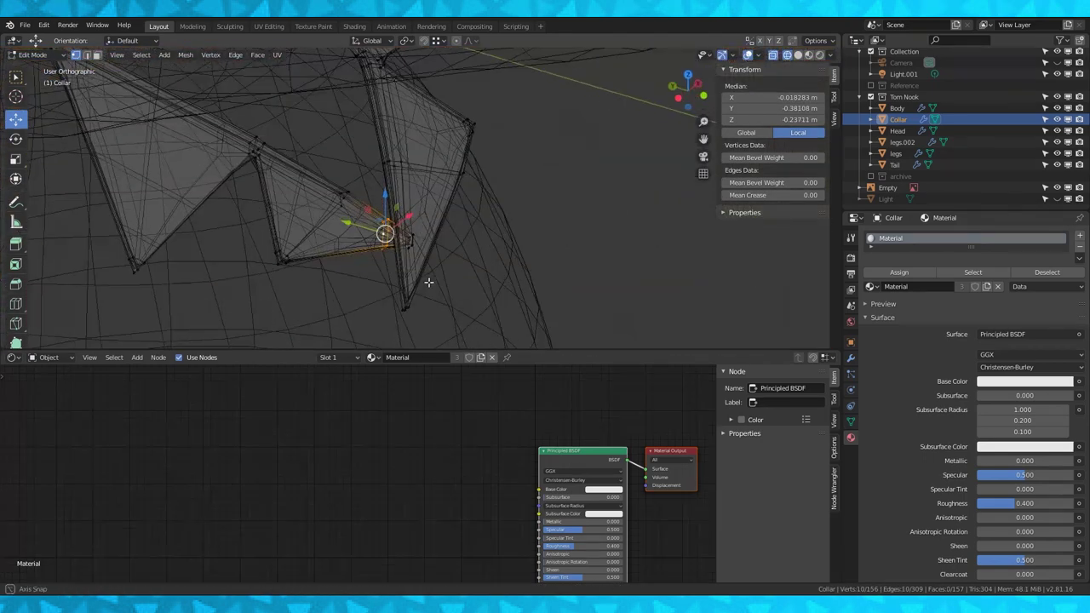
pyautogui.click(799, 55)
pyautogui.press('g')
pyautogui.press('y')
pyautogui.click(438, 215)
# Select the edge loop across the front lapel and shift it slightly along Y
pyautogui.keyDown('alt'); pyautogui.click(420, 167); pyautogui.keyUp('alt')
pyautogui.press('g')
pyautogui.press('y')
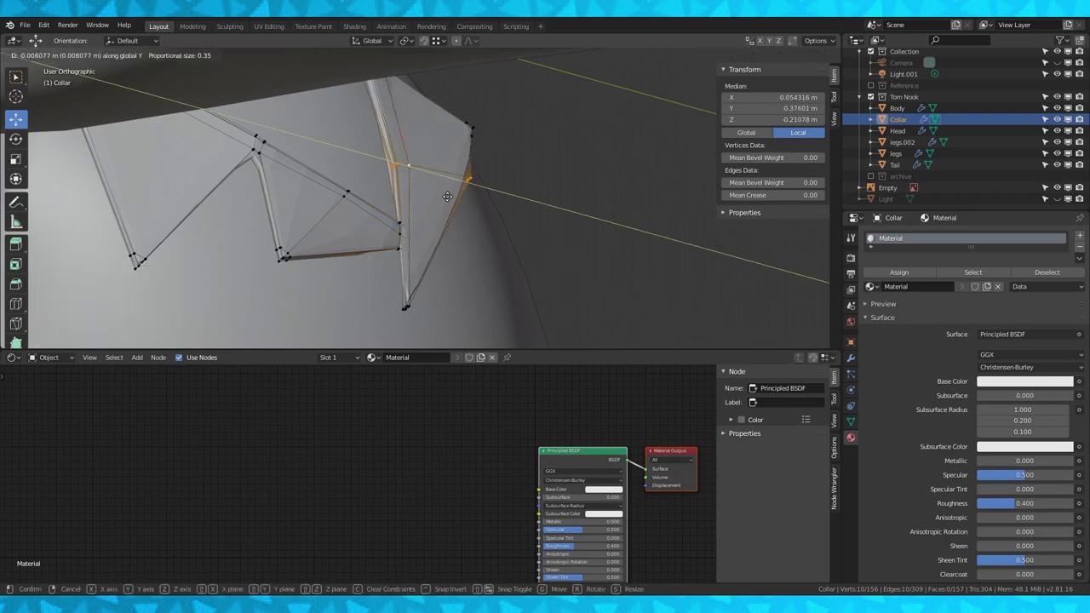
pyautogui.click(435, 175)
pyautogui.press('Tab')
# Select two neighbouring vertices on the lapel's inner edge and nudge them downward and toward the body
pyautogui.moveTo(512, 194); pyautogui.dragTo(477, 154, button='middle')
pyautogui.scroll(3, 494, 192)
pyautogui.click(429, 172)
pyautogui.keyDown('shift'); pyautogui.click(434, 165); pyautogui.keyUp('shift')
pyautogui.press('g')
pyautogui.click(426, 177)
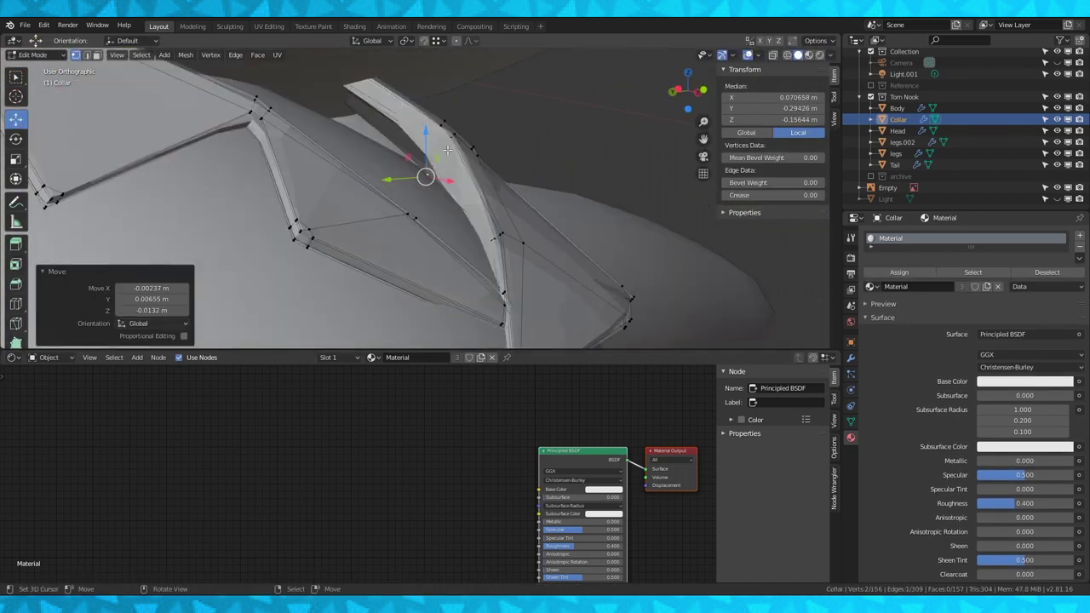
pyautogui.click(787, 55)
pyautogui.press('g')
pyautogui.click(412, 170)
# Reposition another pair of vertices on the collar's edge and leave mesh editing
pyautogui.moveTo(408, 135); pyautogui.dragTo(538, 188, button='middle')
pyautogui.scroll(-4, 511, 183)
pyautogui.hotkey('shift', 'z')
pyautogui.hotkey('shift', 'z')
pyautogui.click(550, 163)
pyautogui.keyDown('shift'); pyautogui.click(554, 160); pyautogui.keyUp('shift')
pyautogui.moveTo(597, 155)
pyautogui.mouseDown(button='middle')
pyautogui.moveTo(608, 153)
pyautogui.moveTo(643, 246)
pyautogui.moveTo(603, 250)
pyautogui.moveTo(640, 238)
pyautogui.mouseUp(button='middle')
pyautogui.press('g')
pyautogui.click(576, 182)
pyautogui.hotkey('shift', 'z')
pyautogui.press('Tab')
# Deselect the collar and inspect the whole character in rendered shading, then return to solid shading
pyautogui.click(603, 250)
pyautogui.scroll(-5, 603, 254)
pyautogui.click(820, 54)
pyautogui.moveTo(635, 193); pyautogui.dragTo(567, 209, button='middle')
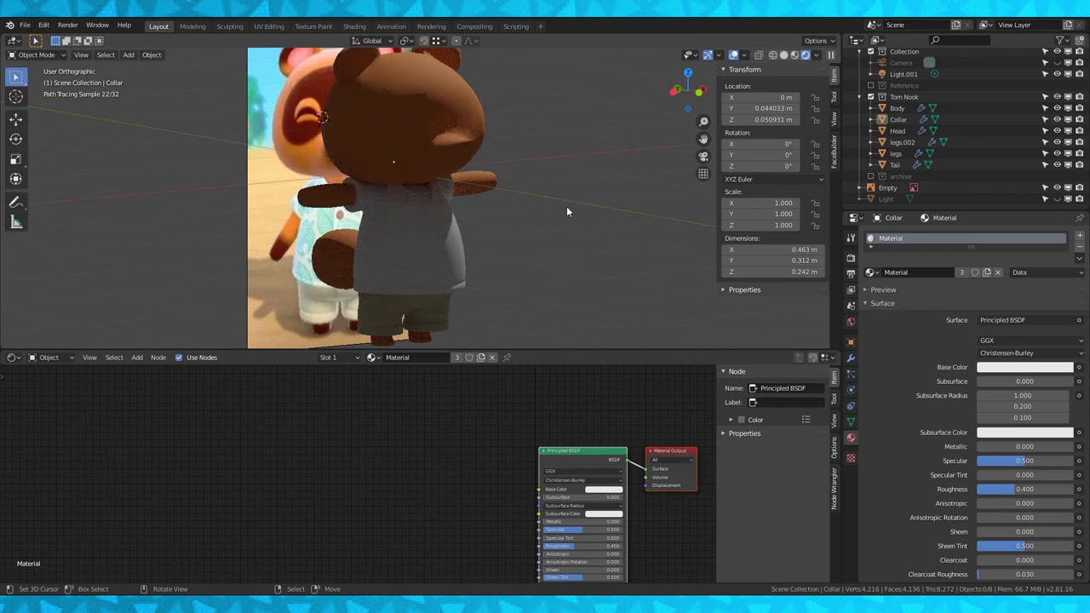
pyautogui.click(798, 55)
pyautogui.moveTo(645, 152)
pyautogui.mouseDown(button='middle')
pyautogui.moveTo(630, 161)
pyautogui.moveTo(644, 249)
pyautogui.moveTo(599, 117)
pyautogui.mouseUp(button='middle')
# Edit the Body mesh in front view and slide the edge loop near the arm's end along the arm
pyautogui.click(419, 162)
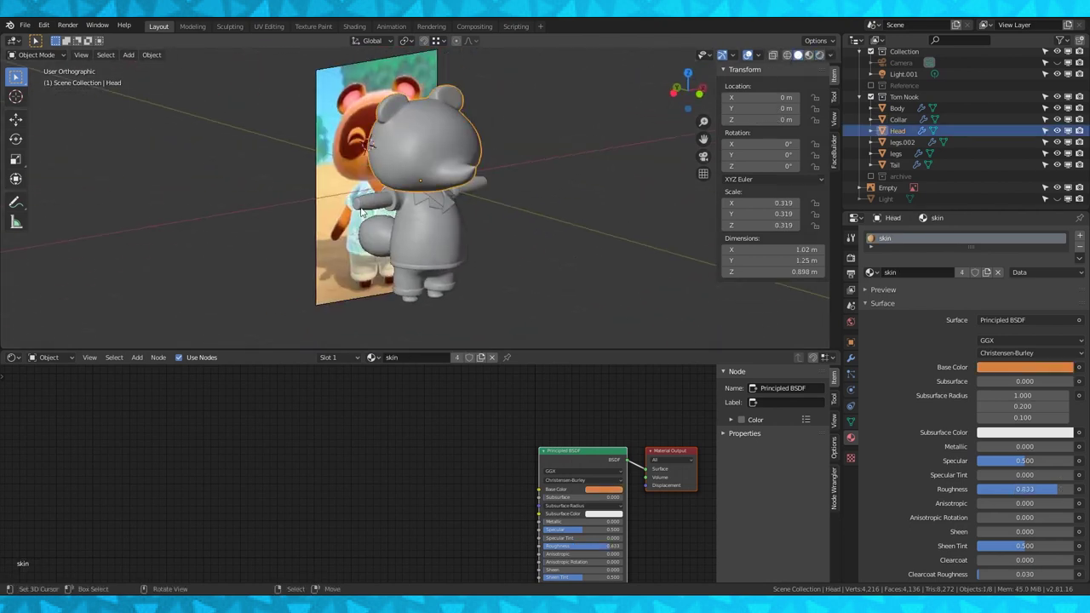
pyautogui.click(370, 202)
pyautogui.press('Tab')
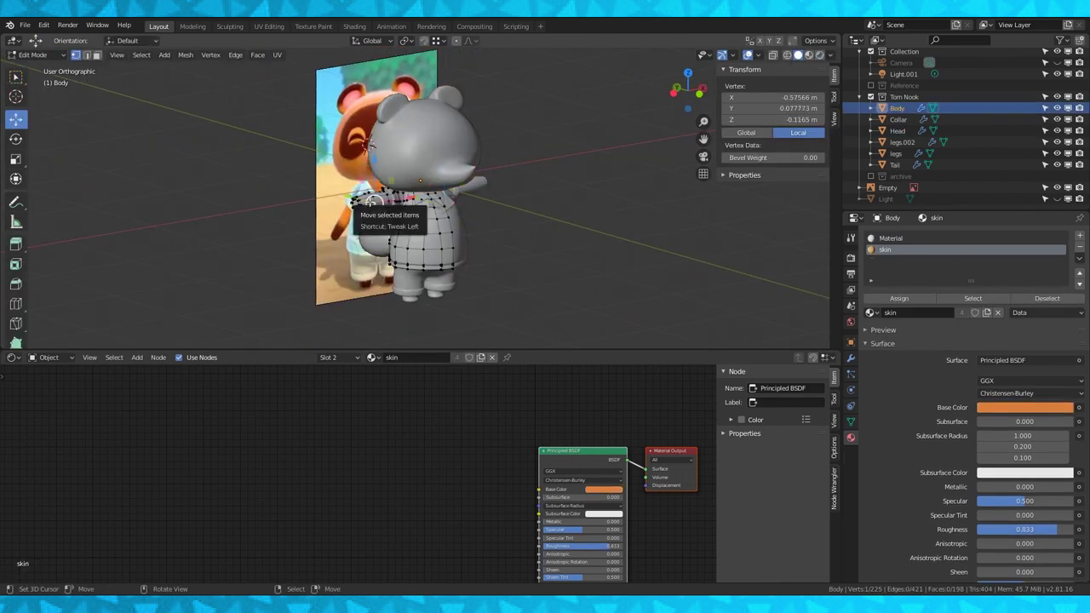
pyautogui.press('KP_1')
pyautogui.scroll(7, 374, 202)
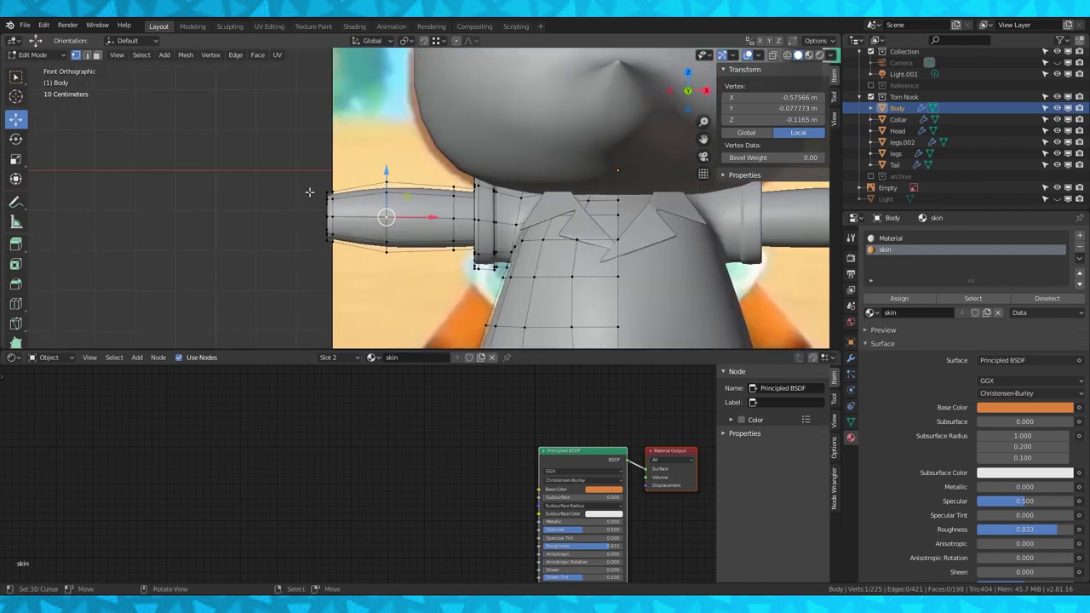
pyautogui.keyDown('alt'); pyautogui.click(332, 213); pyautogui.keyUp('alt')
pyautogui.press('g')
pyautogui.press('g')
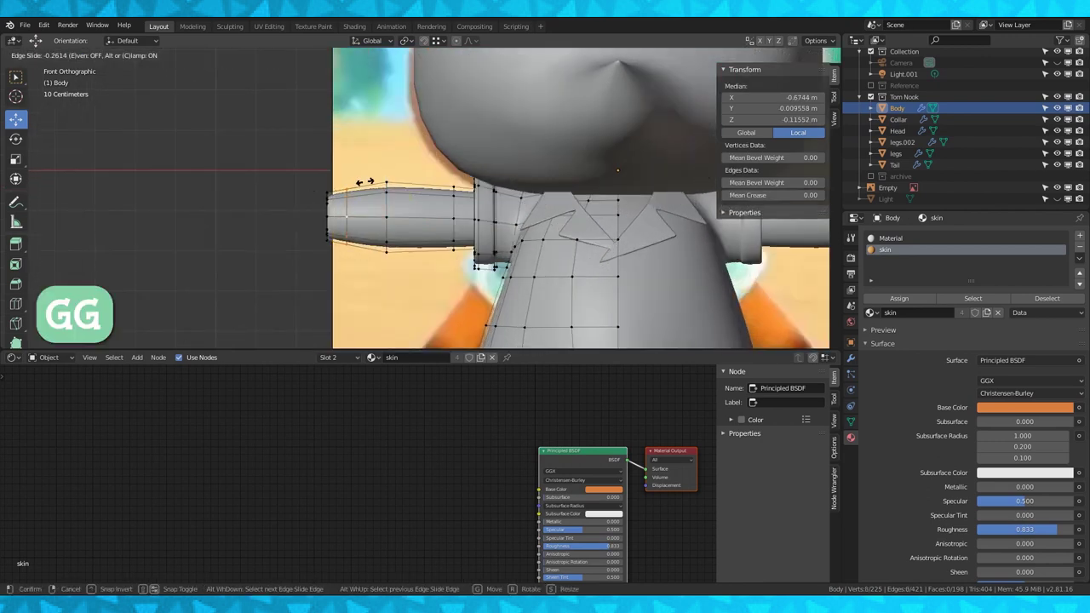
pyautogui.click(368, 182)
# Scale the ring at the tip of the arm to 0.723 for a rounder hand and leave mesh editing
pyautogui.moveTo(368, 183); pyautogui.dragTo(452, 185, button='middle')
pyautogui.keyDown('alt'); pyautogui.rightClick(354, 209); pyautogui.keyUp('alt')
pyautogui.press('s')
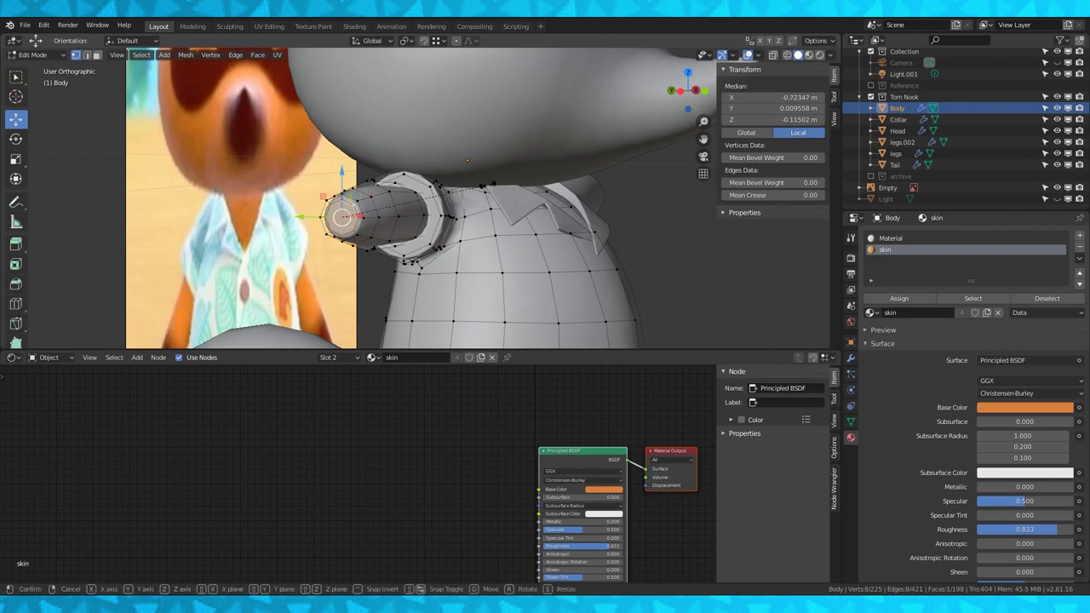
pyautogui.click(448, 195)
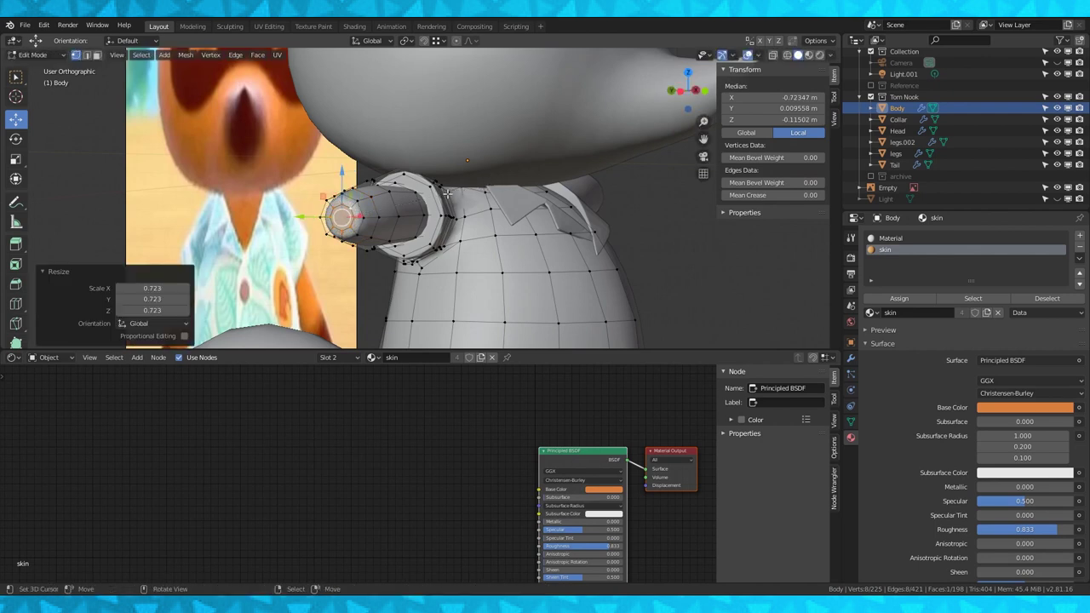
pyautogui.moveTo(405, 196)
pyautogui.mouseDown(button='middle')
pyautogui.moveTo(513, 205)
pyautogui.moveTo(378, 207)
pyautogui.moveTo(424, 202)
pyautogui.mouseUp(button='middle')
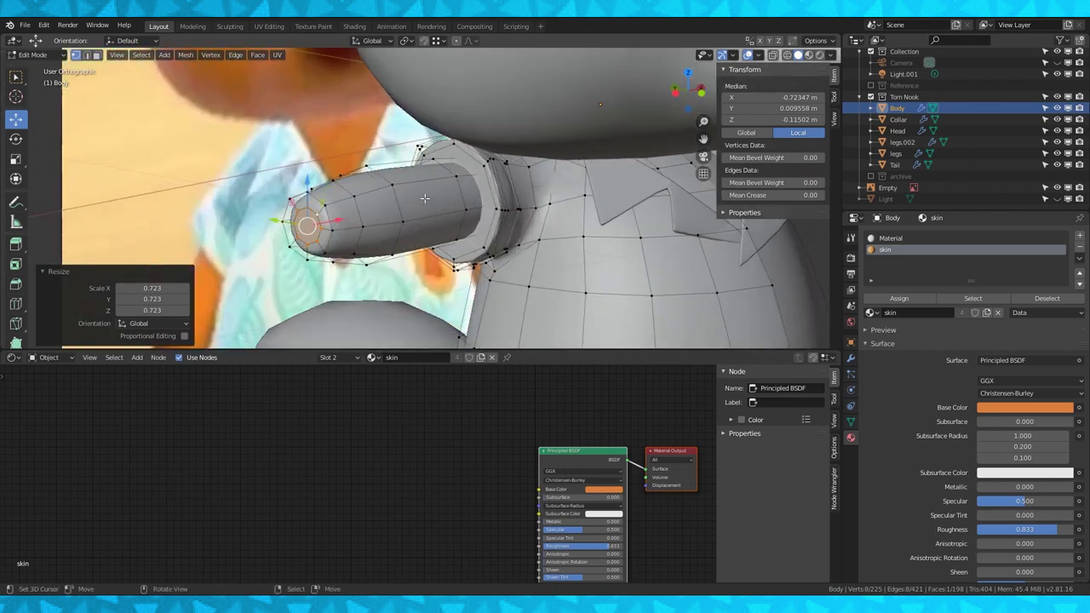
pyautogui.press('KP_3')
pyautogui.press('Tab')
# Review the arms, shirt, pants and feet against the reference from the front and at an angle
pyautogui.press('KP_1')
pyautogui.scroll(-6, 425, 198)
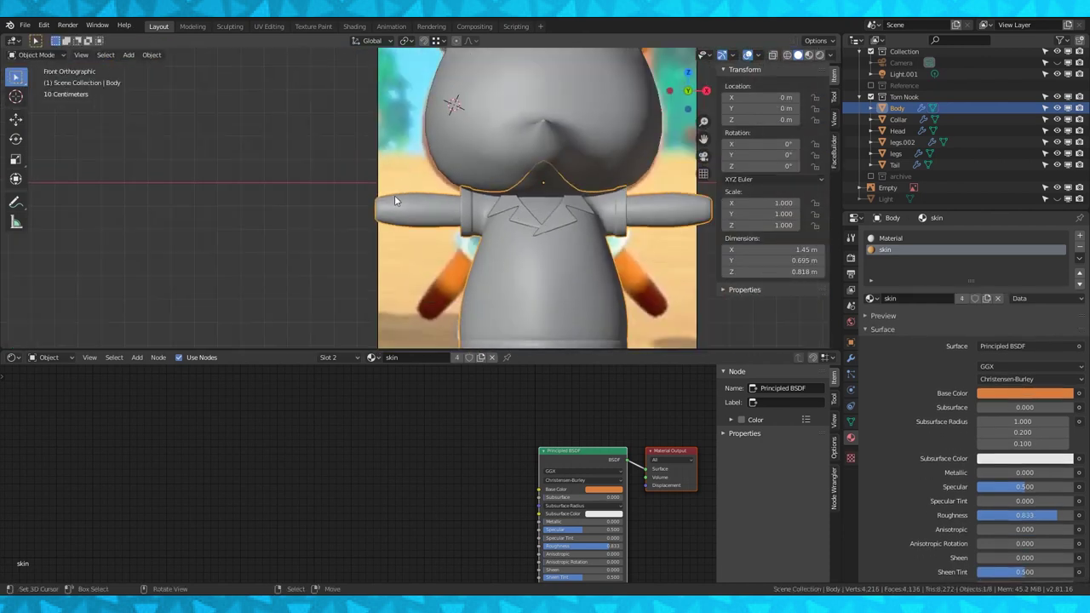
pyautogui.keyDown('shift'); pyautogui.moveTo(448, 211); pyautogui.dragTo(406, 167, button='middle'); pyautogui.keyUp('shift')
pyautogui.keyDown('shift'); pyautogui.moveTo(483, 201); pyautogui.dragTo(449, 111, button='middle'); pyautogui.keyUp('shift')
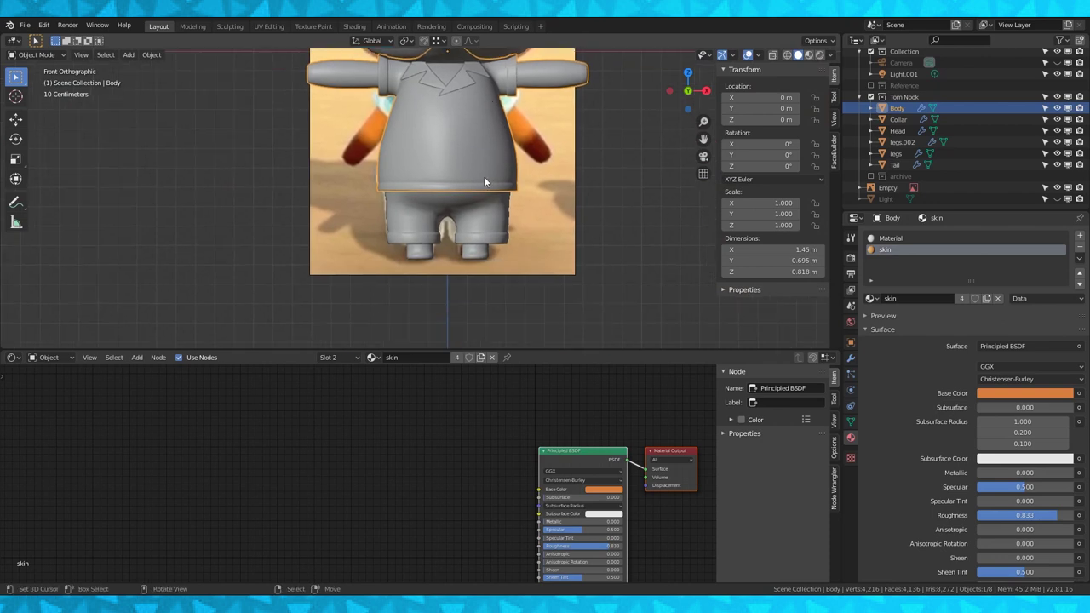
pyautogui.moveTo(484, 176); pyautogui.dragTo(552, 227, button='middle')
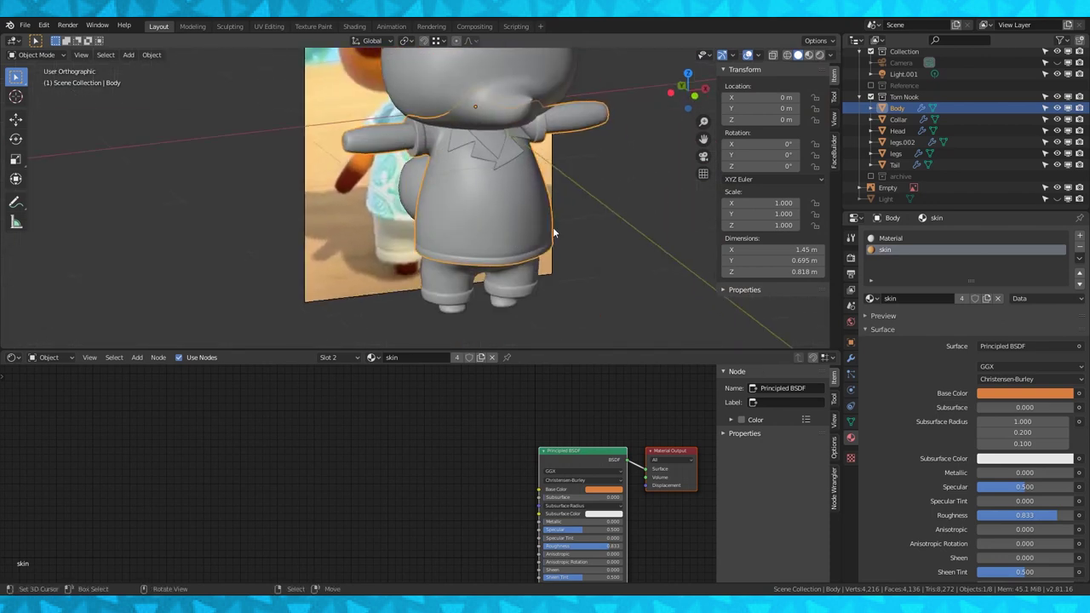